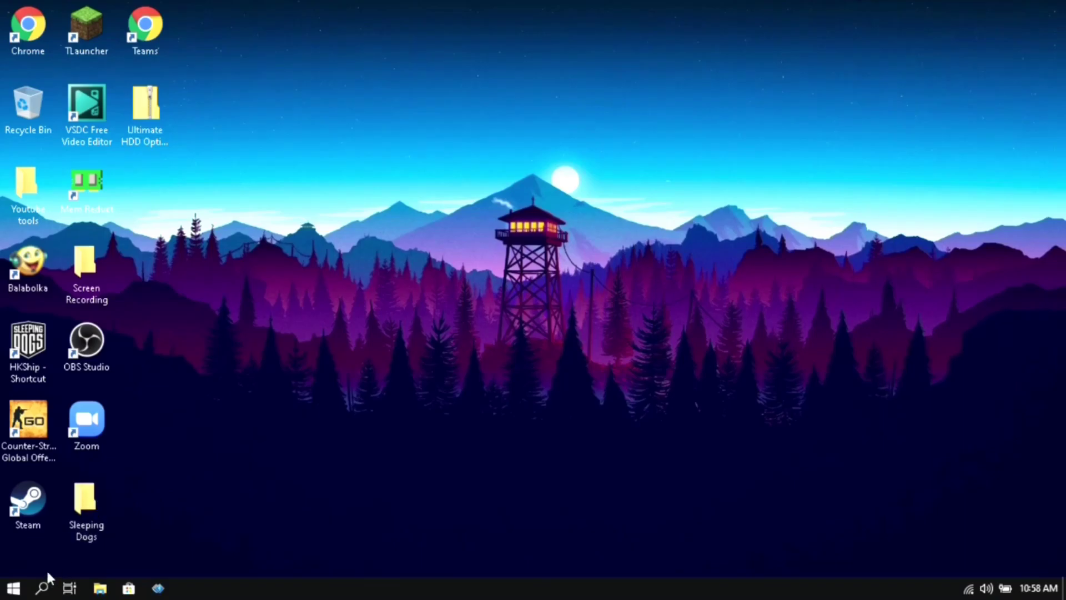
Open the Run dialog from Windows search and enter msconfig.
click(43, 587)
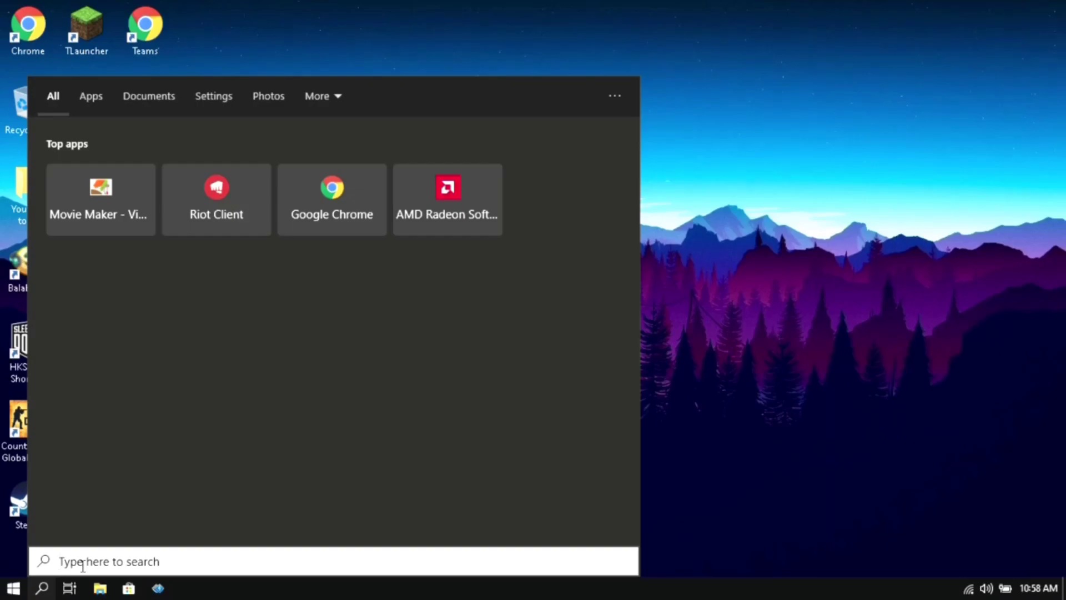
text(run)
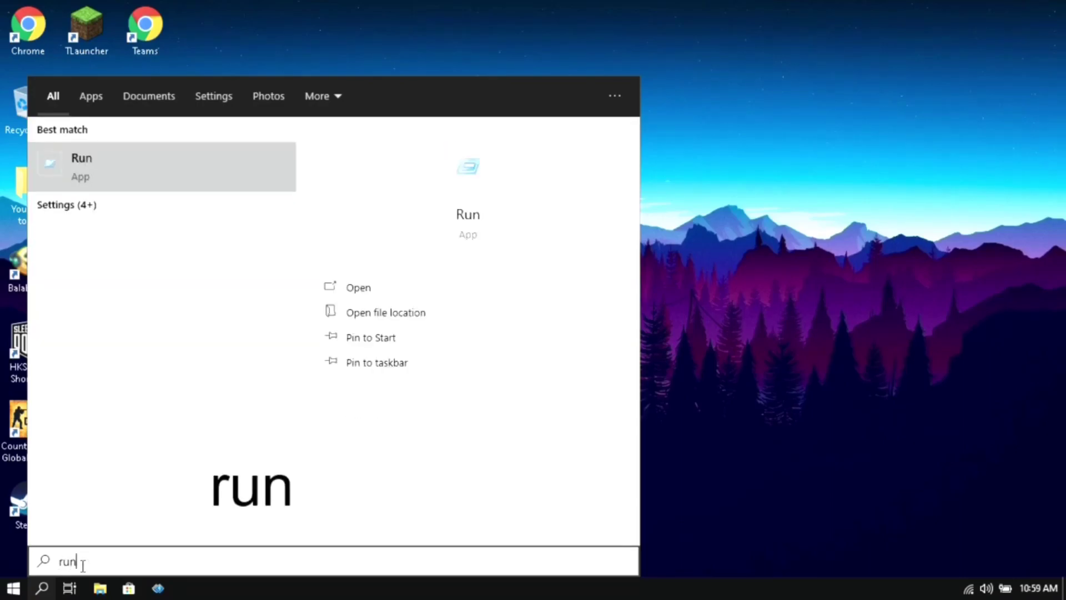
click(137, 177)
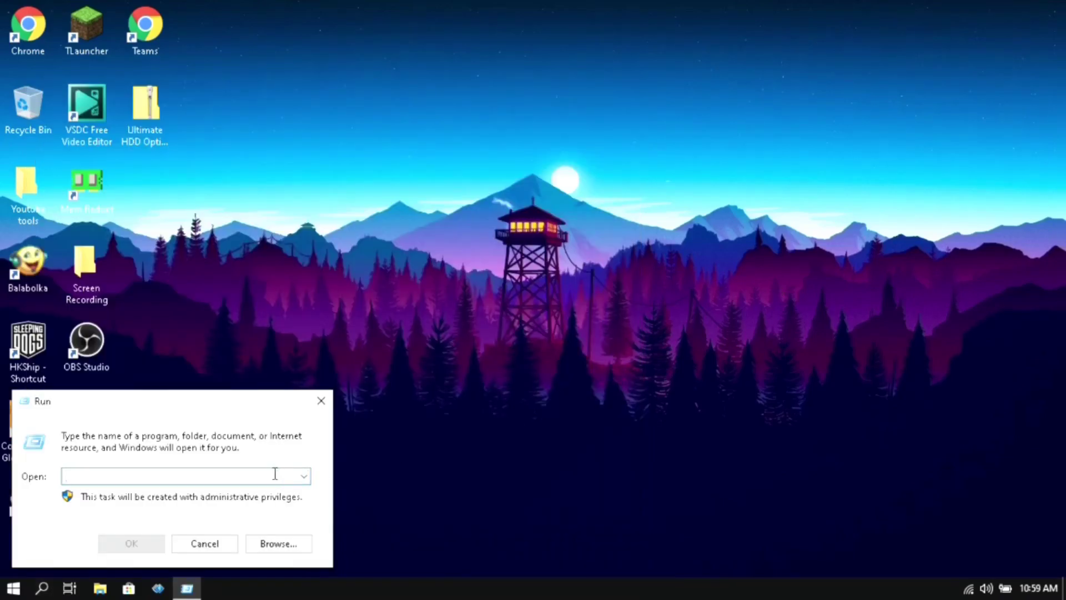
text(m)
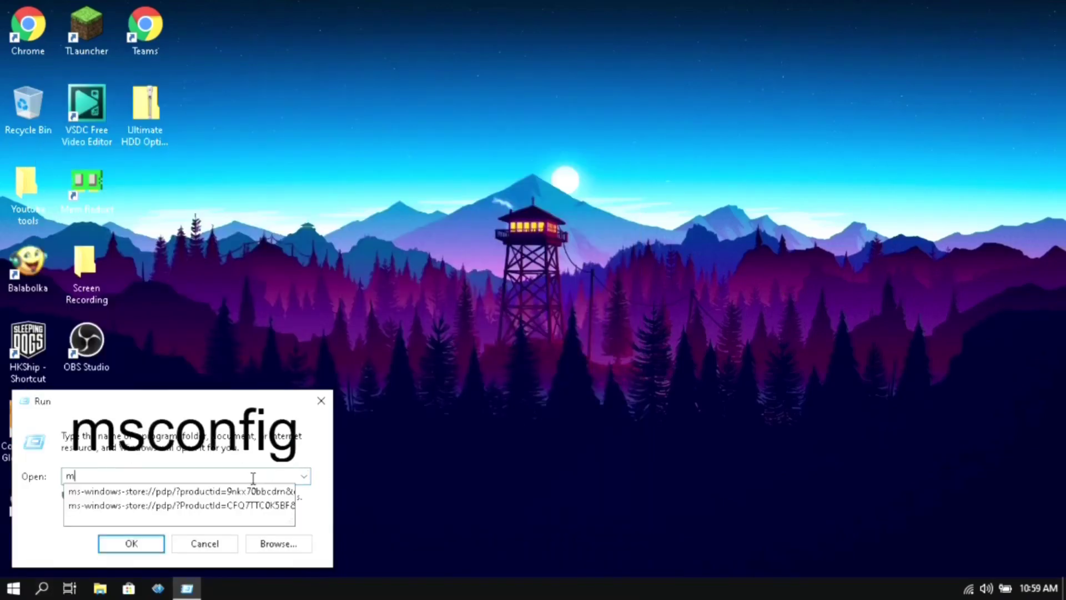
text(sconfig)
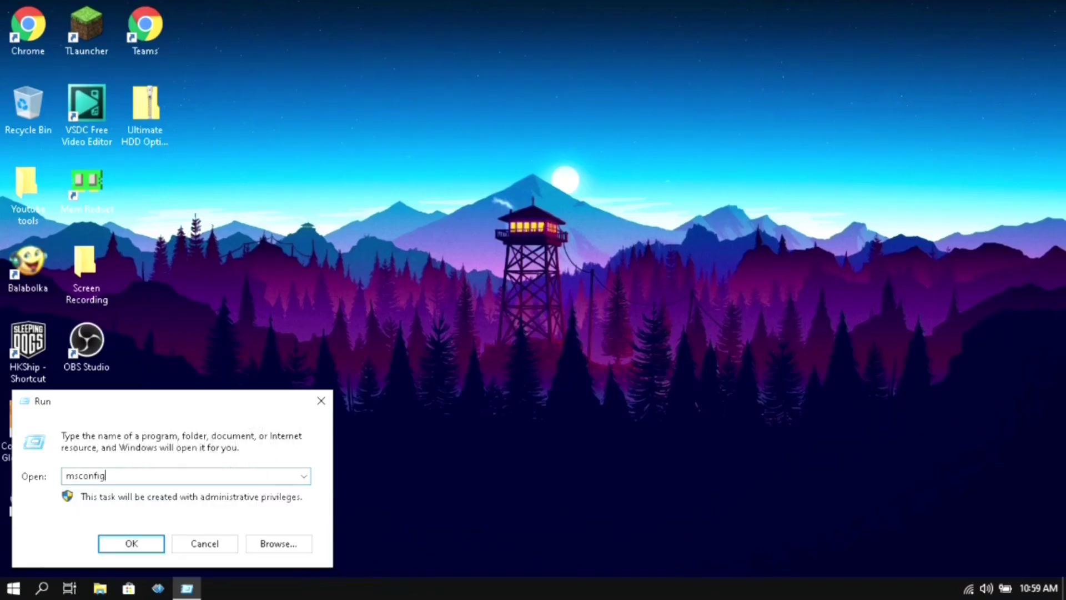
Launch msconfig, set boot Number of processors to 2, and keep No GUI boot checked.
click(142, 542)
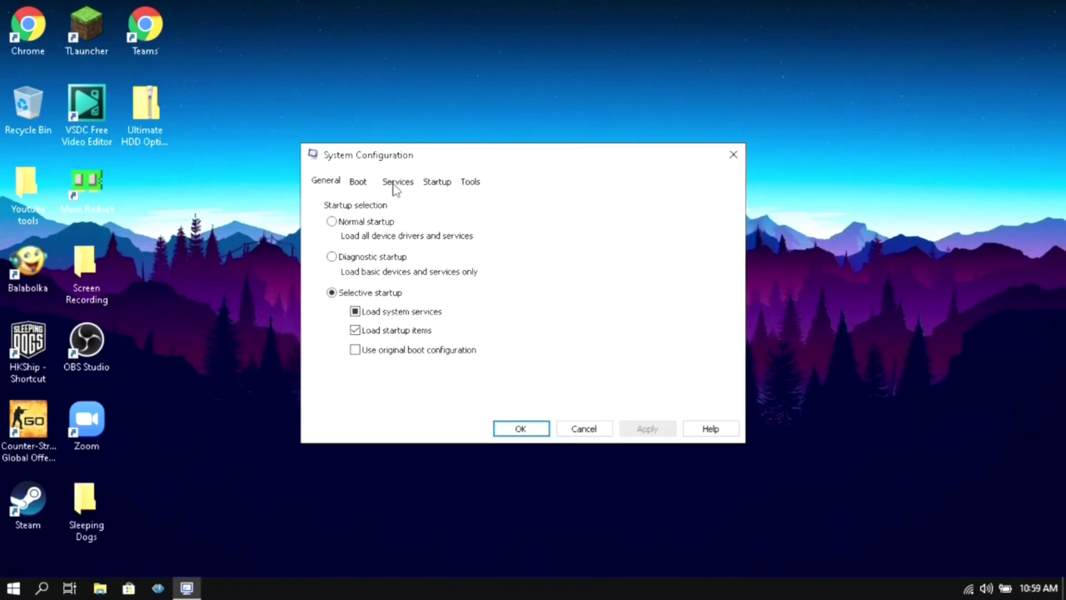
click(367, 185)
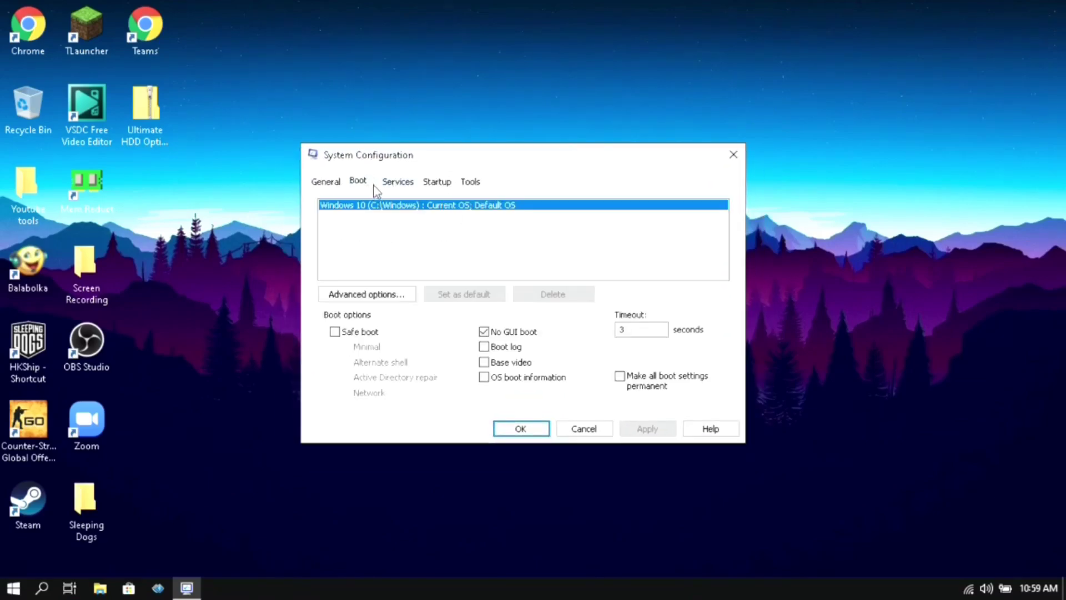
click(382, 292)
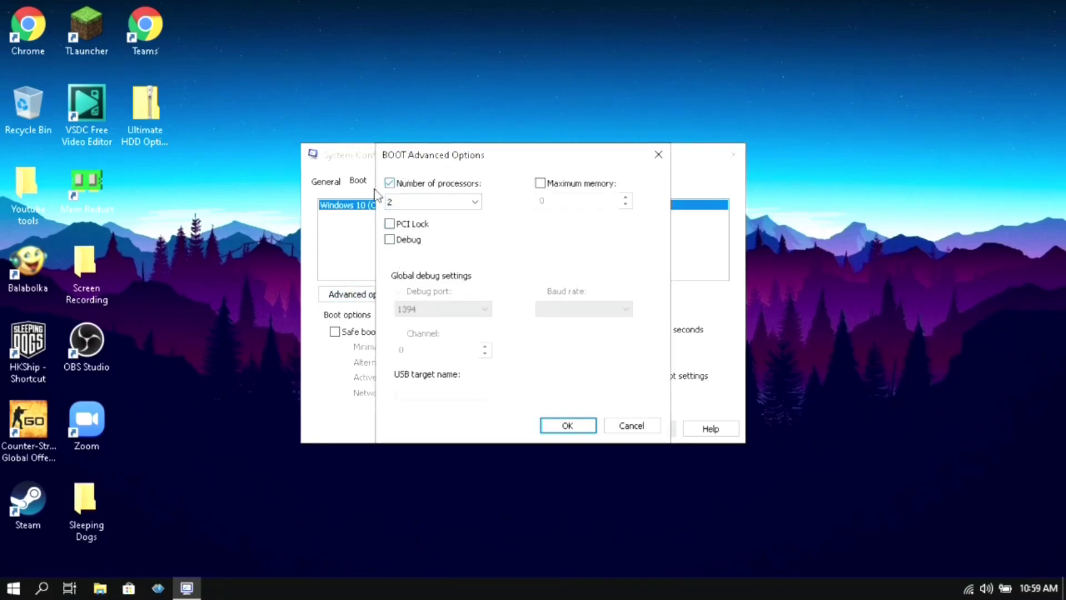
click(426, 208)
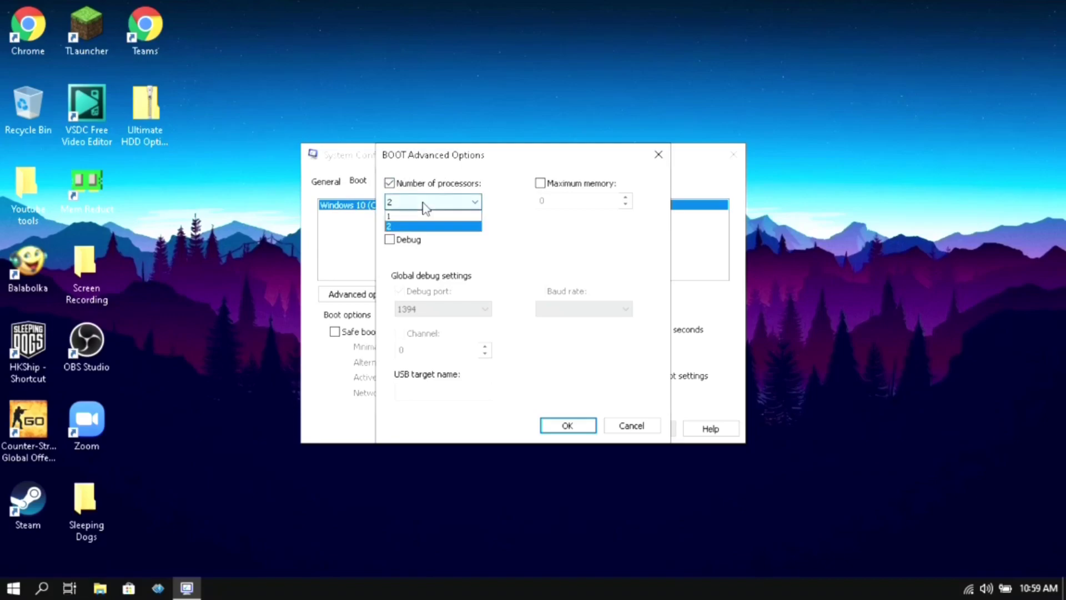
click(424, 232)
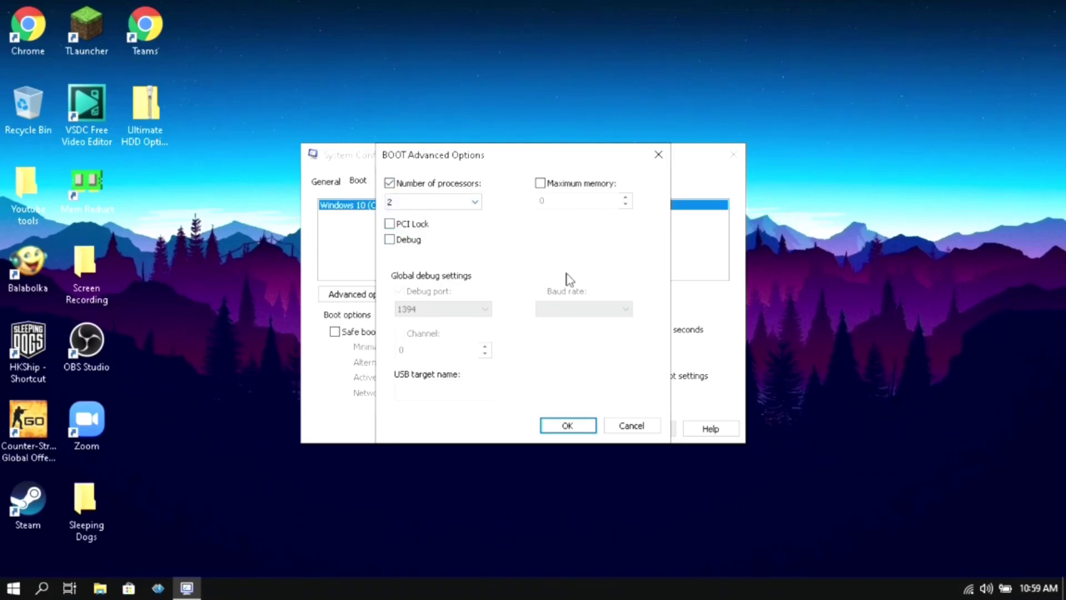
click(567, 425)
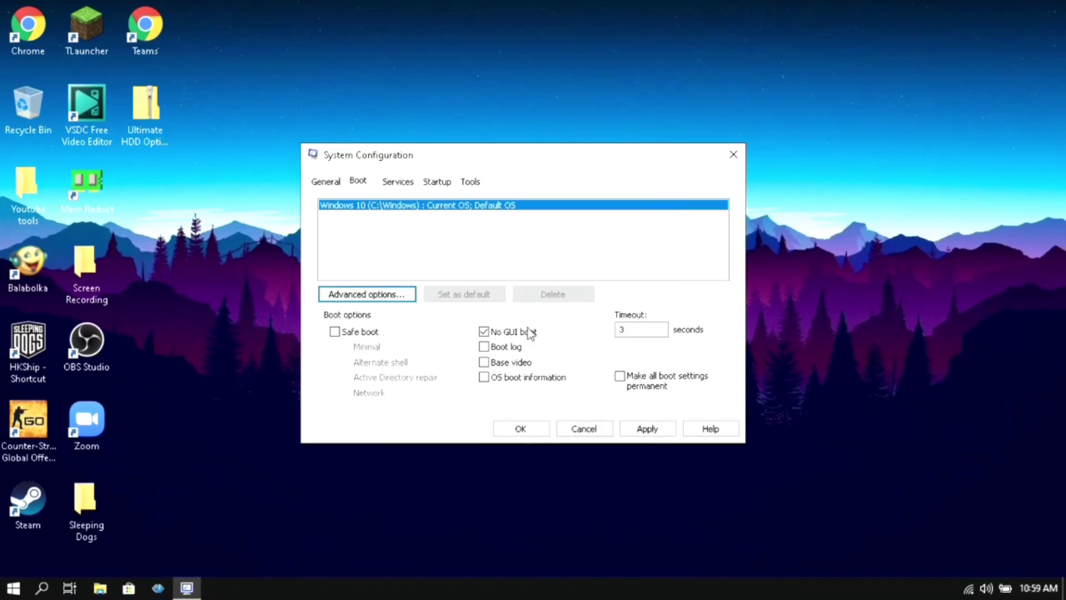
click(483, 332)
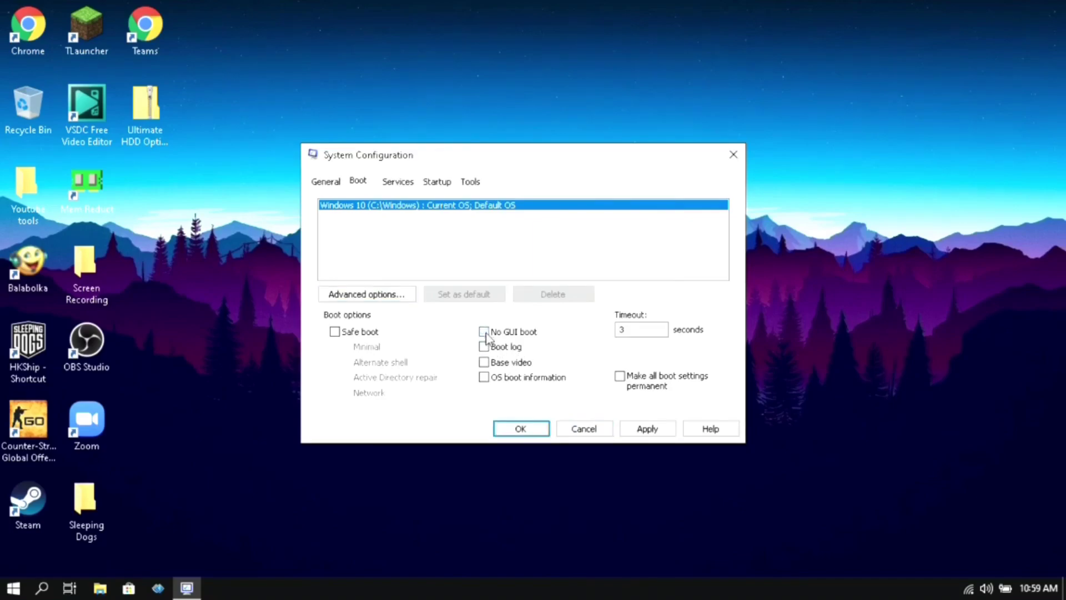
click(484, 332)
Hide Microsoft services and disable all remaining ones, including both Realtek services.
click(399, 184)
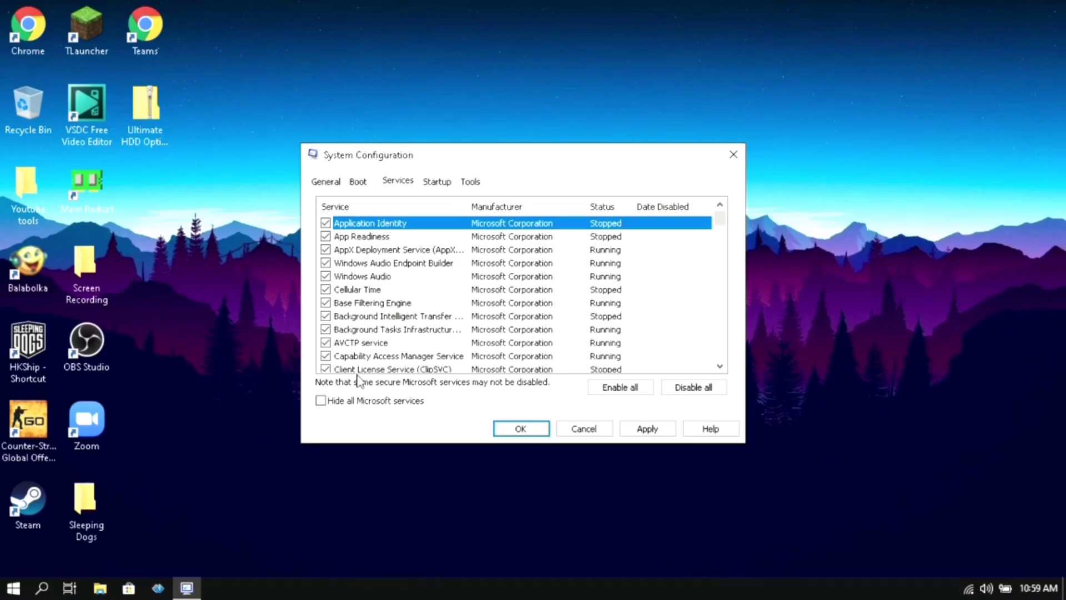
click(323, 400)
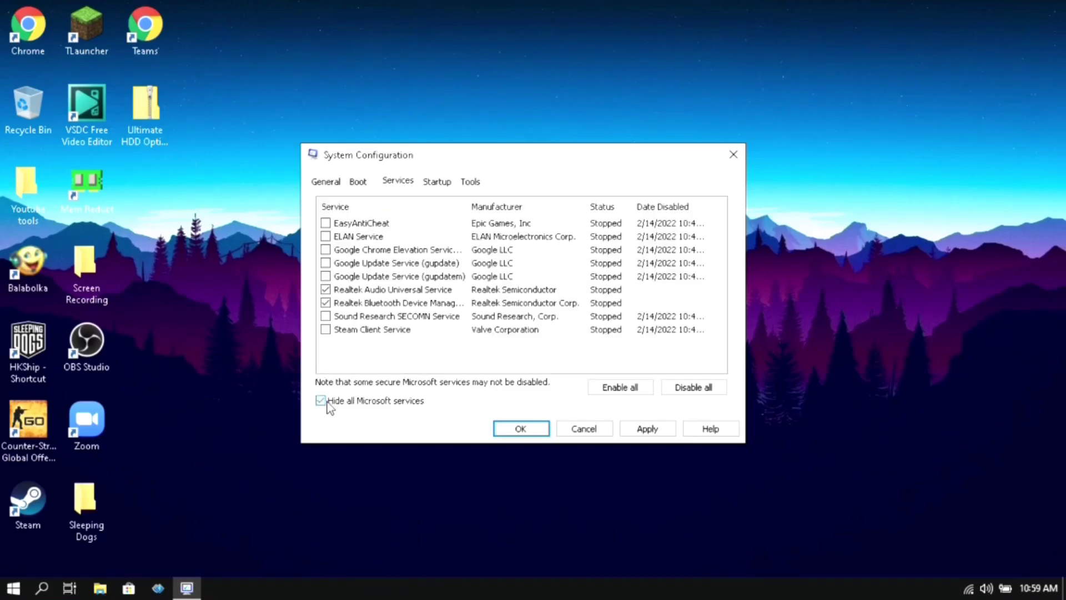
click(717, 390)
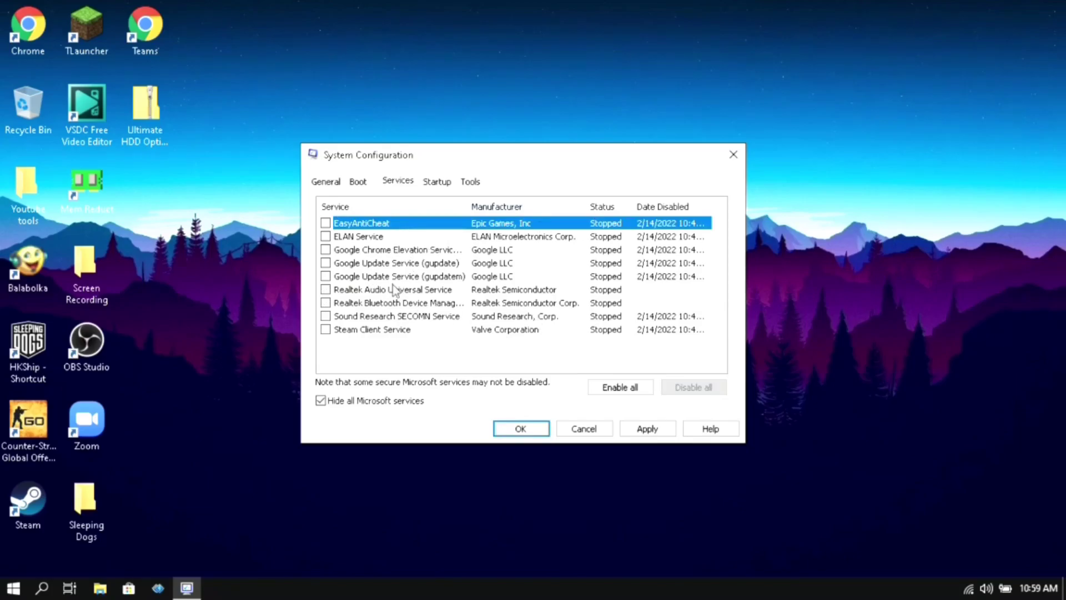
click(326, 290)
click(327, 303)
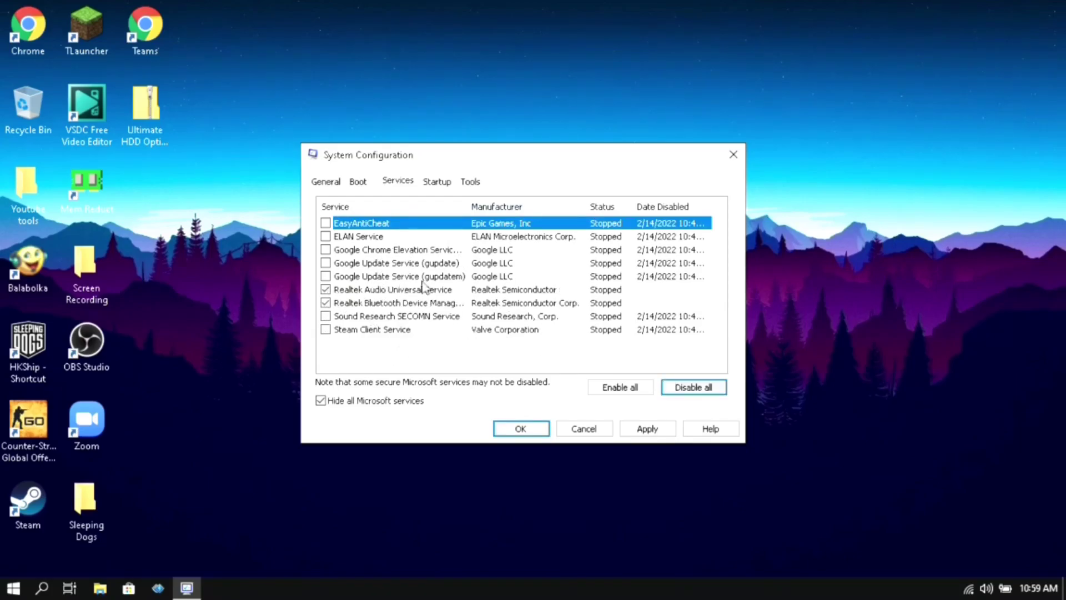
click(326, 303)
click(326, 290)
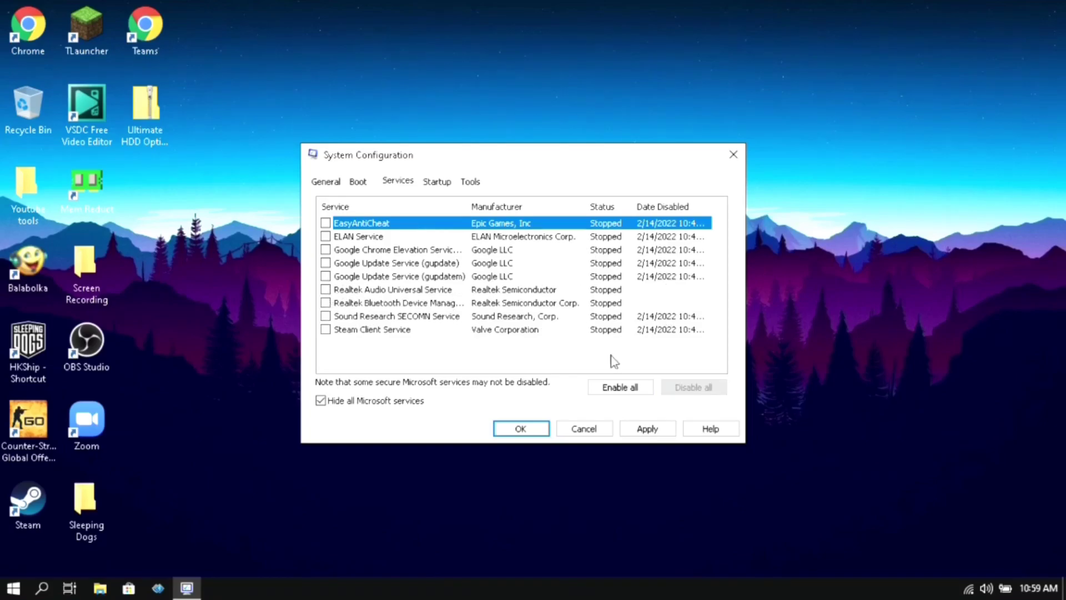
Apply the changes, exit without restarting, and refresh the desktop.
click(648, 429)
click(520, 432)
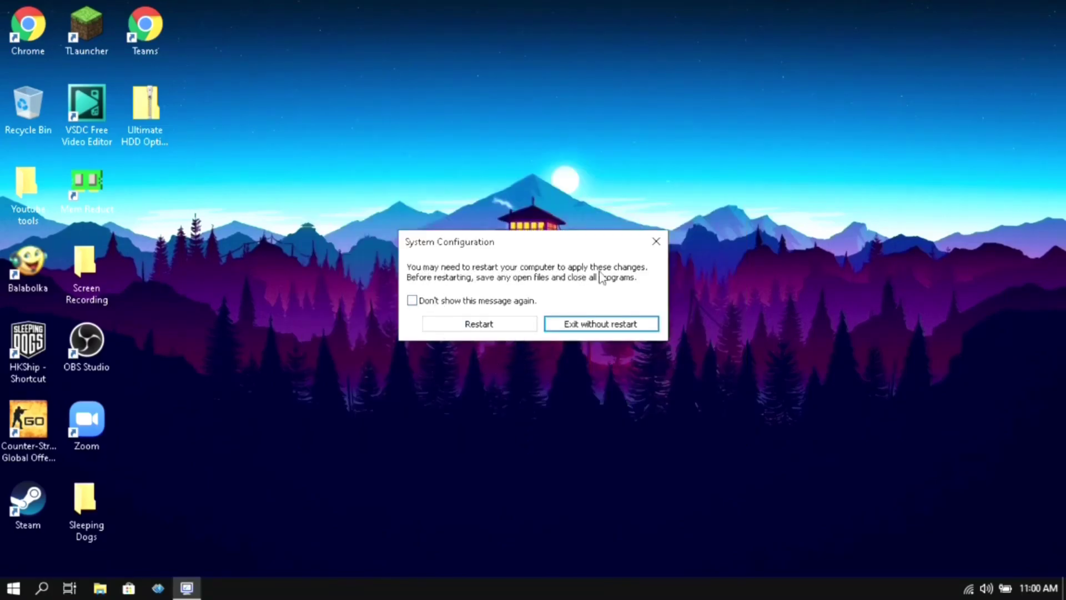
click(597, 325)
right_click(358, 267)
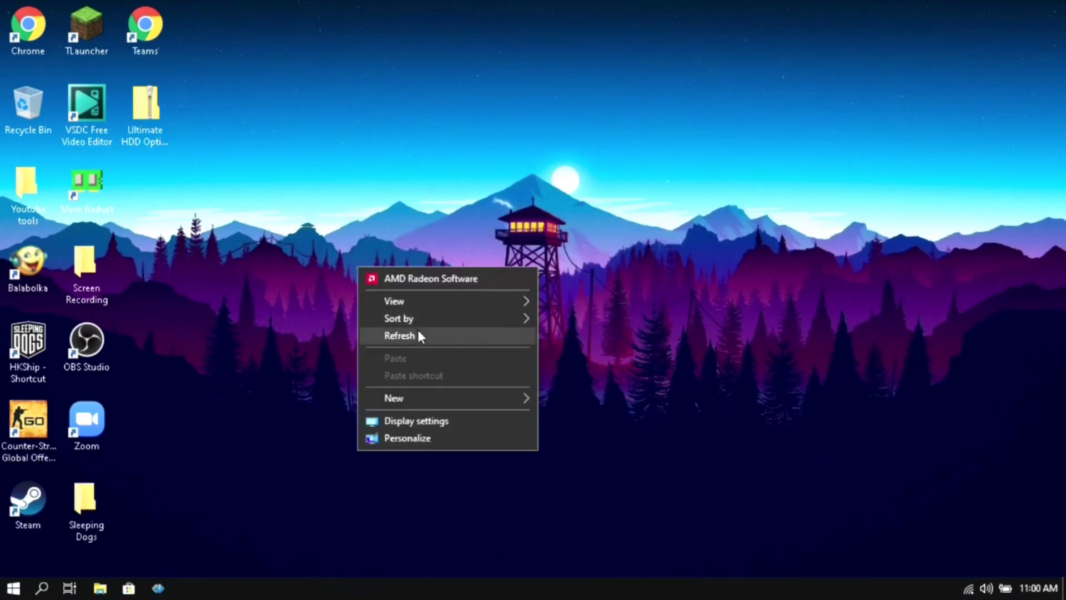
click(418, 332)
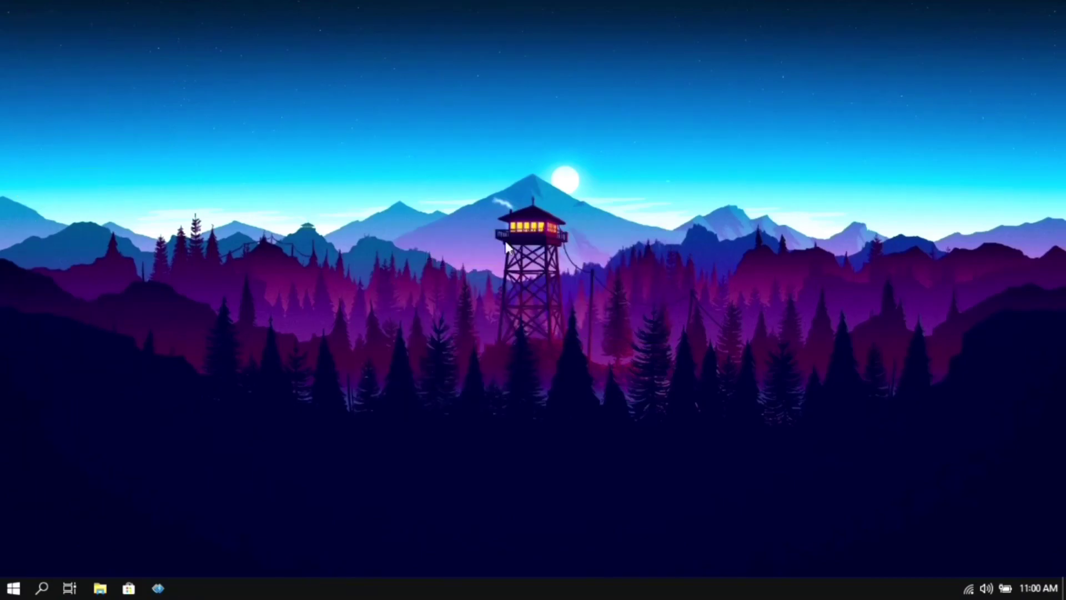
In Startup Apps, leave Java Update Scheduler and Realtek HD Audio Universal Service off.
click(42, 588)
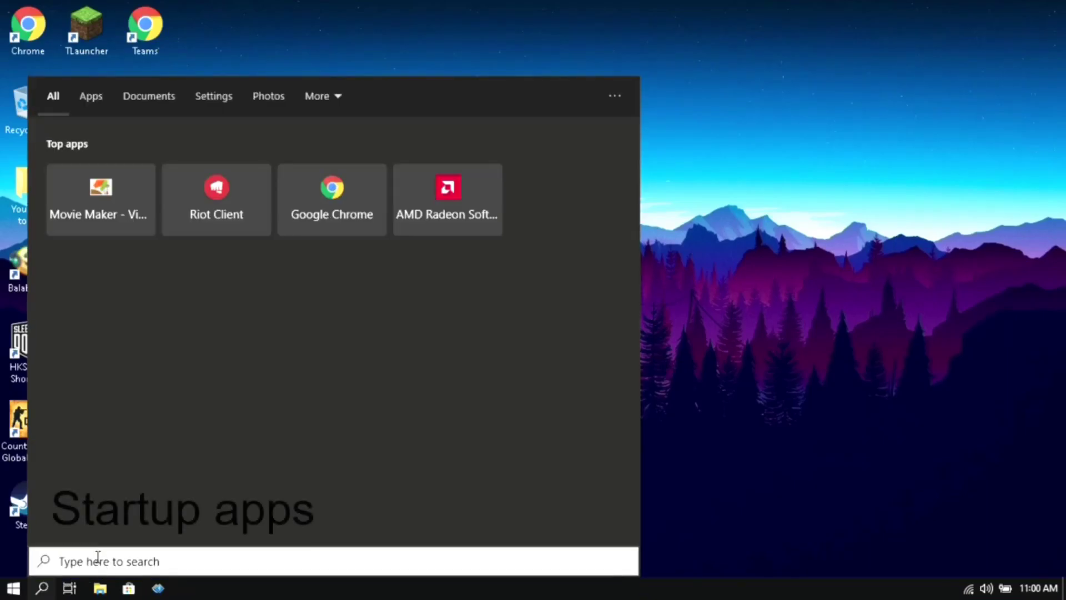
text(start)
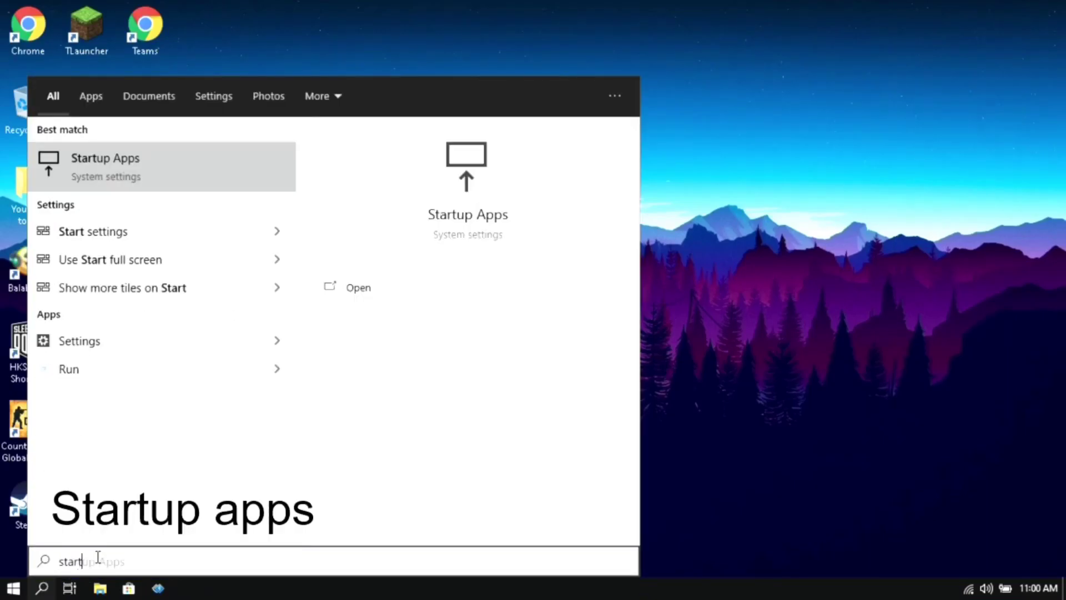
text(up)
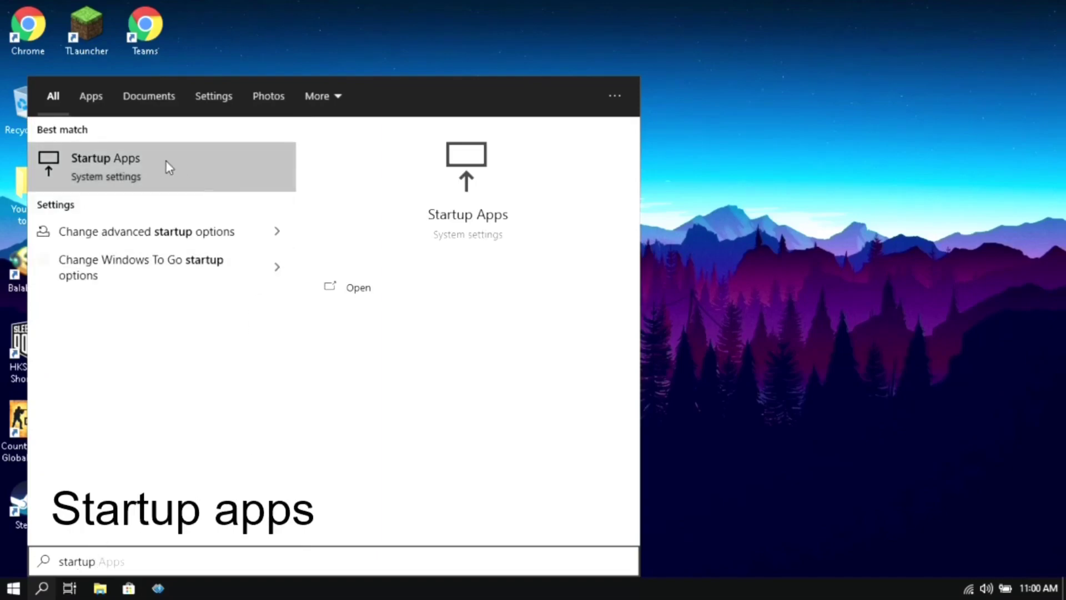
click(166, 166)
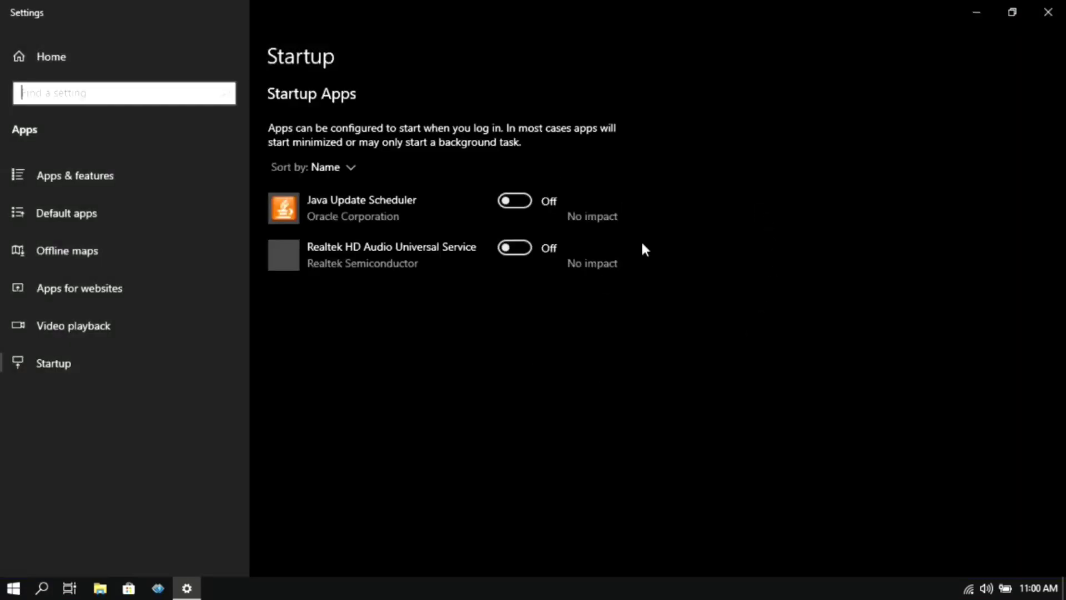
click(519, 201)
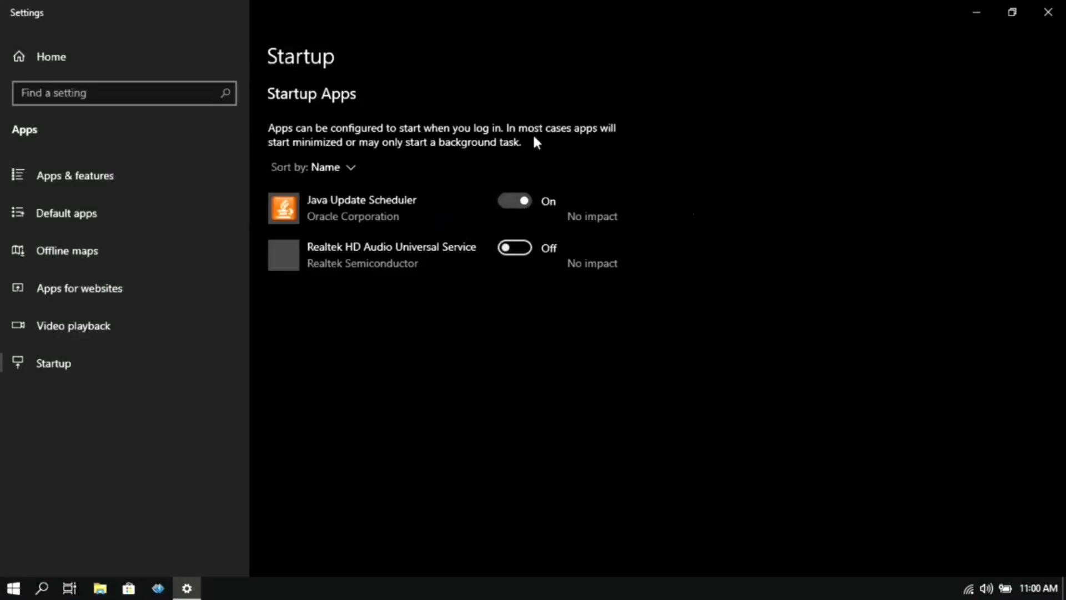
click(513, 251)
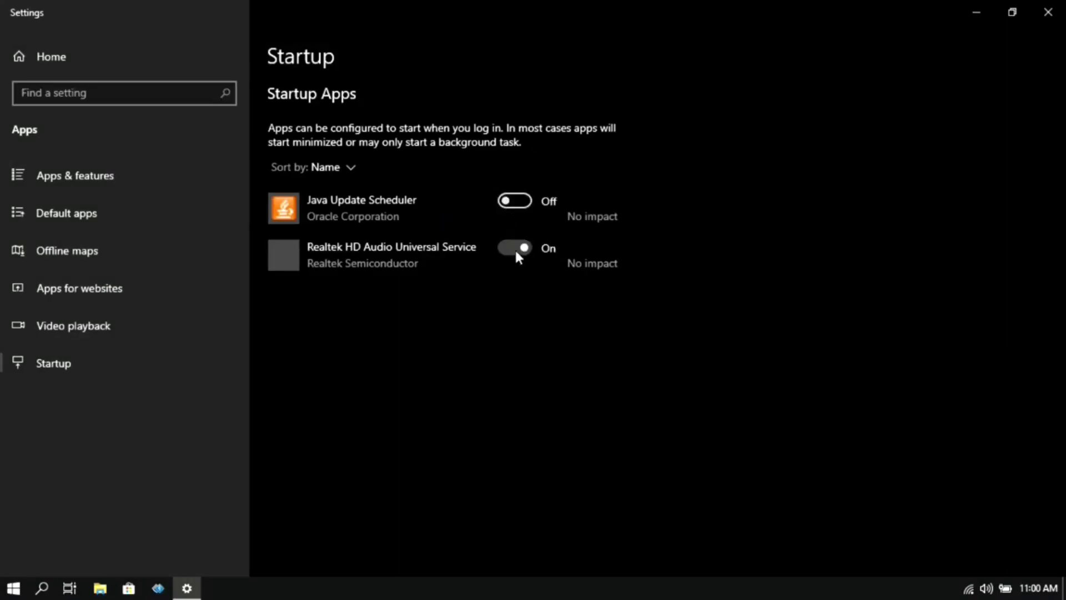
click(514, 248)
Close Settings and refresh the desktop.
click(1048, 12)
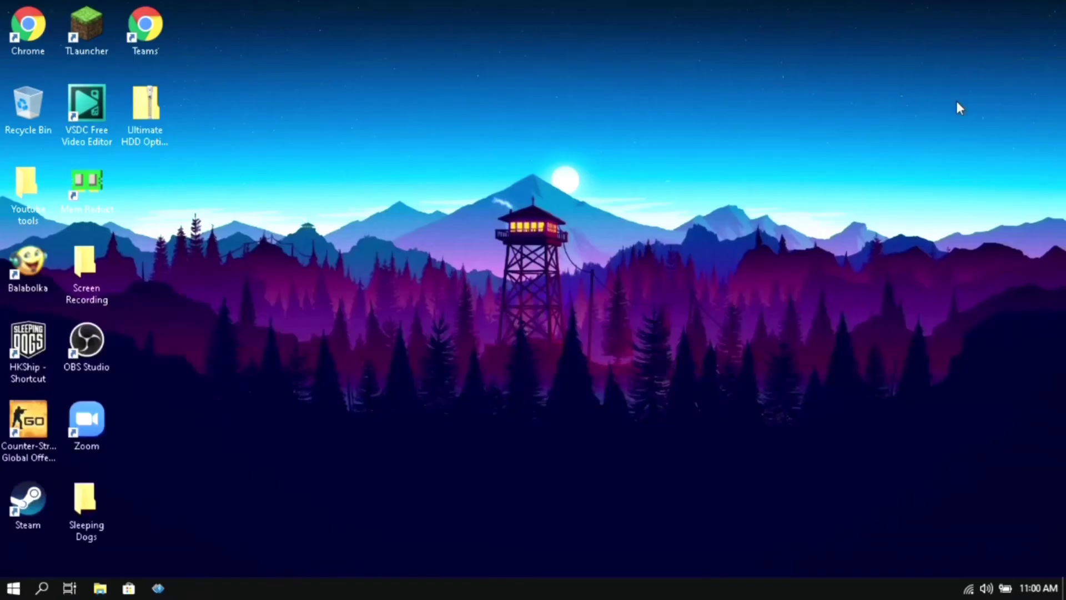
right_click(528, 114)
click(545, 130)
Search for Defragment and Optimize Drives and run it as administrator.
click(42, 588)
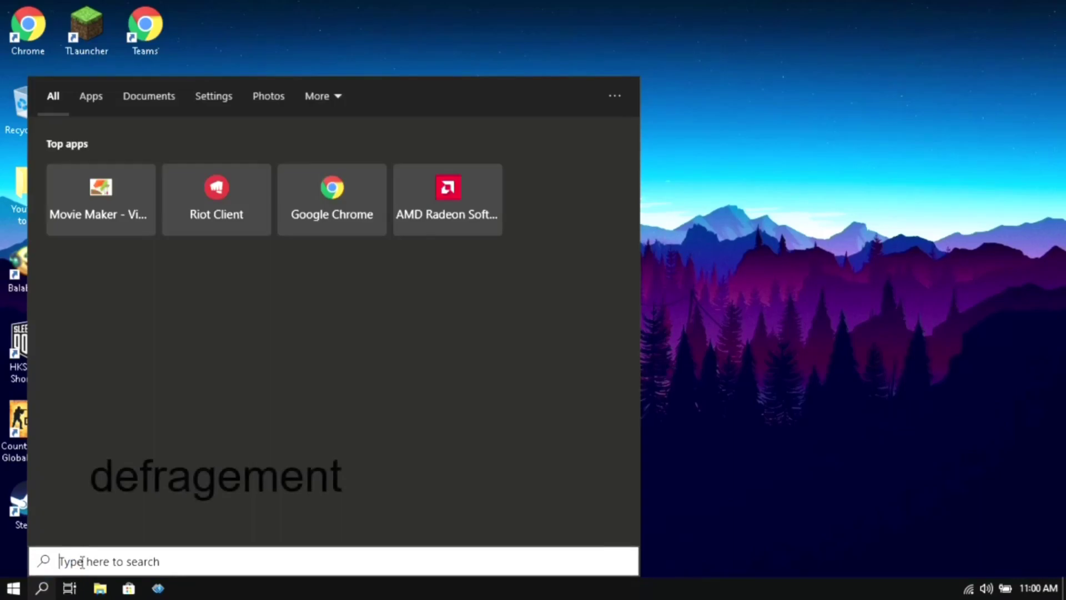
text(d)
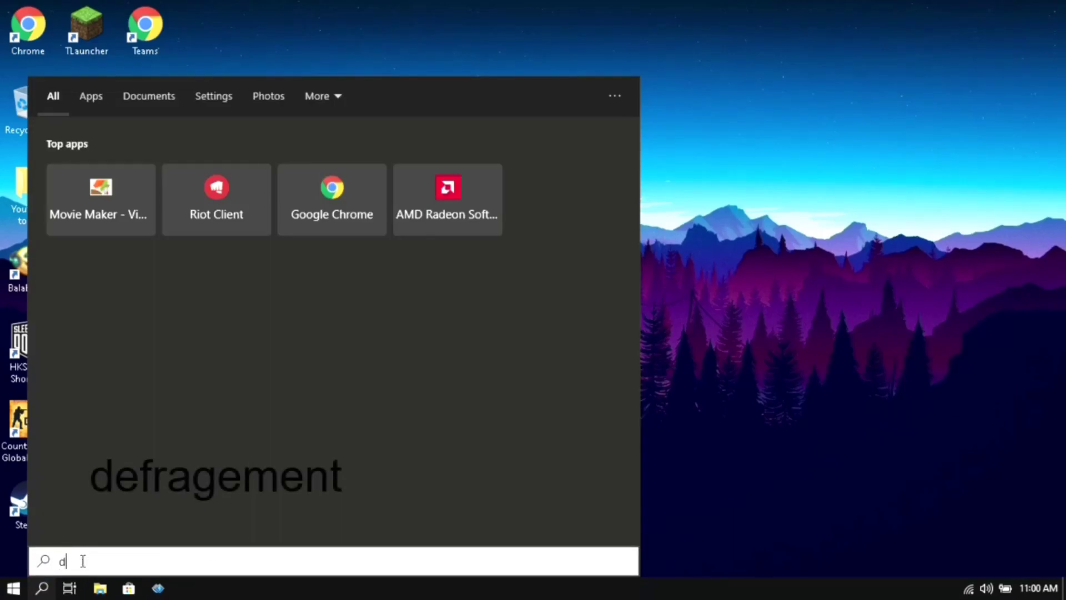
text(efrage)
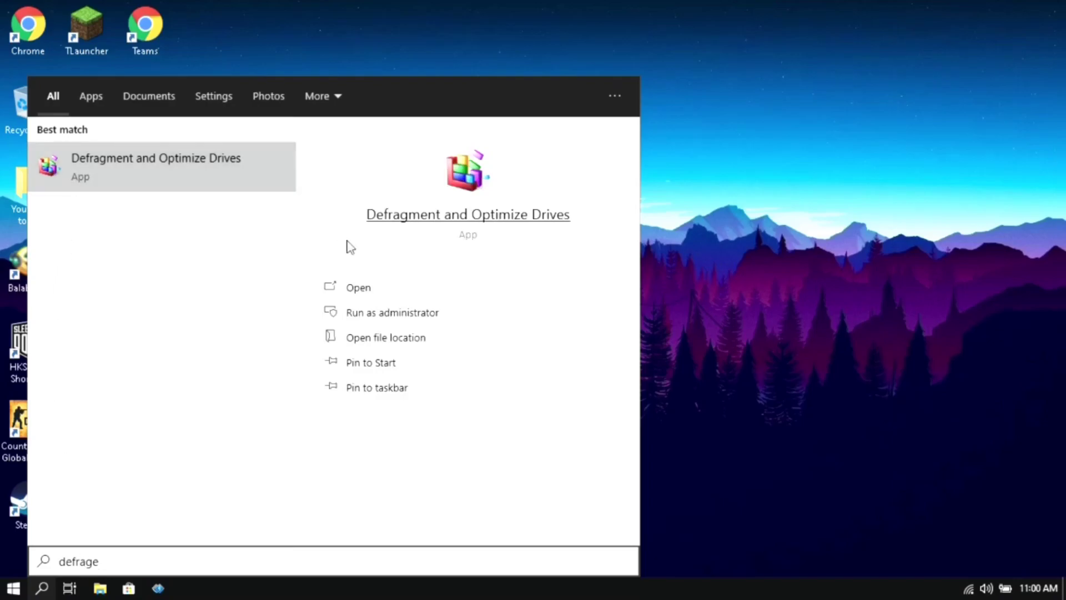
click(378, 314)
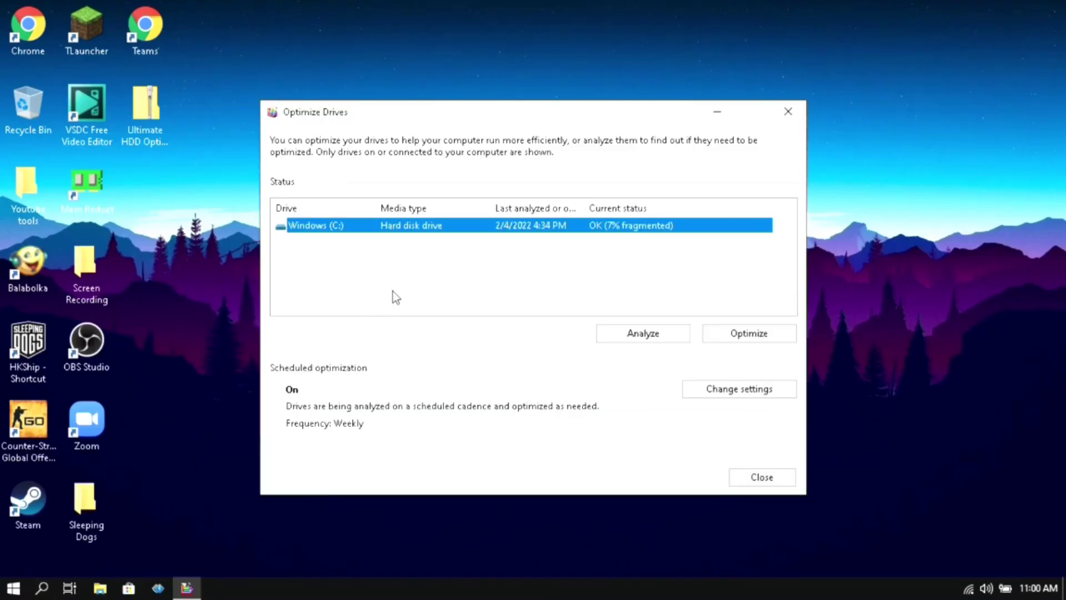
Optimize the Windows (C:) drive until it reports OK (0% fragmented).
click(367, 269)
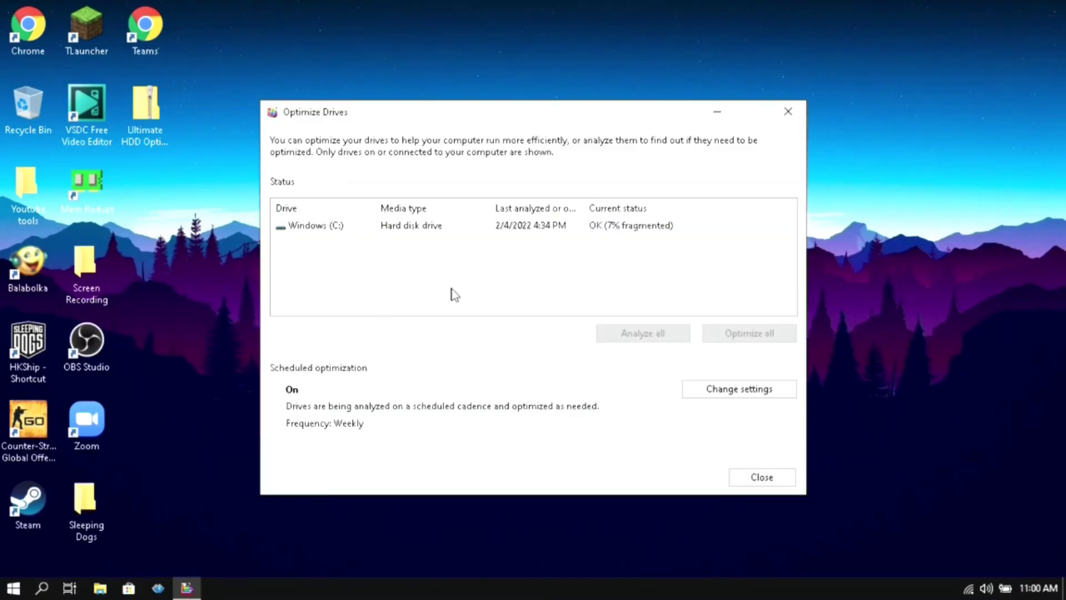
click(393, 230)
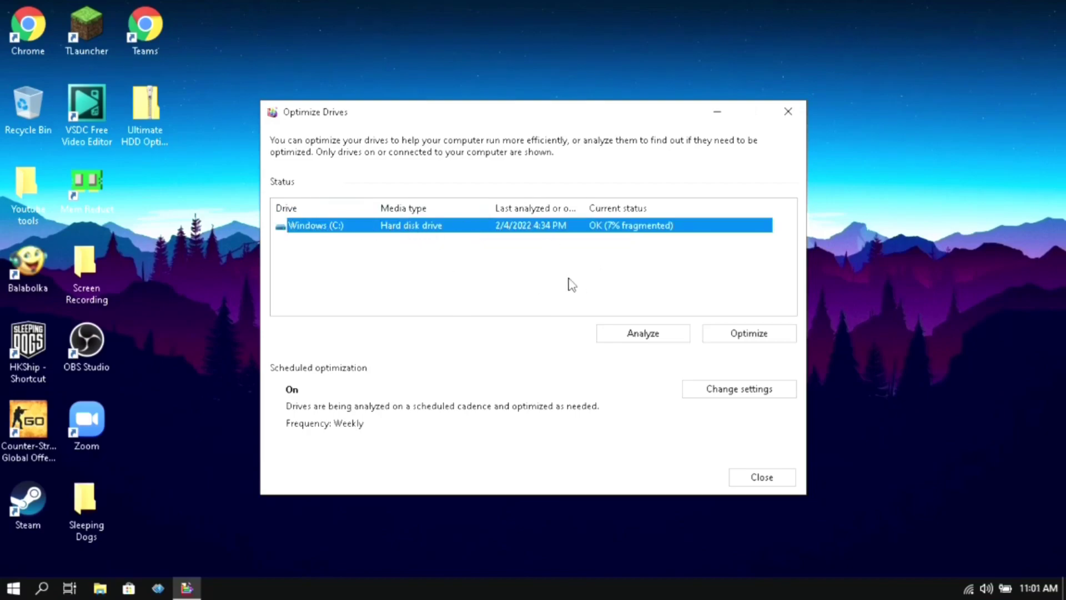
click(749, 333)
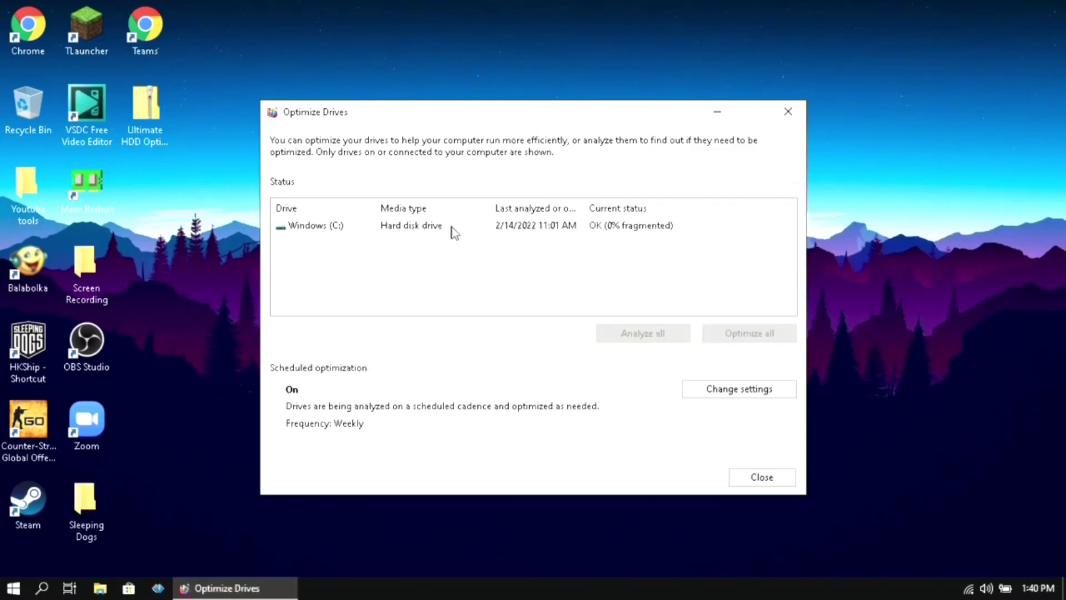
click(569, 233)
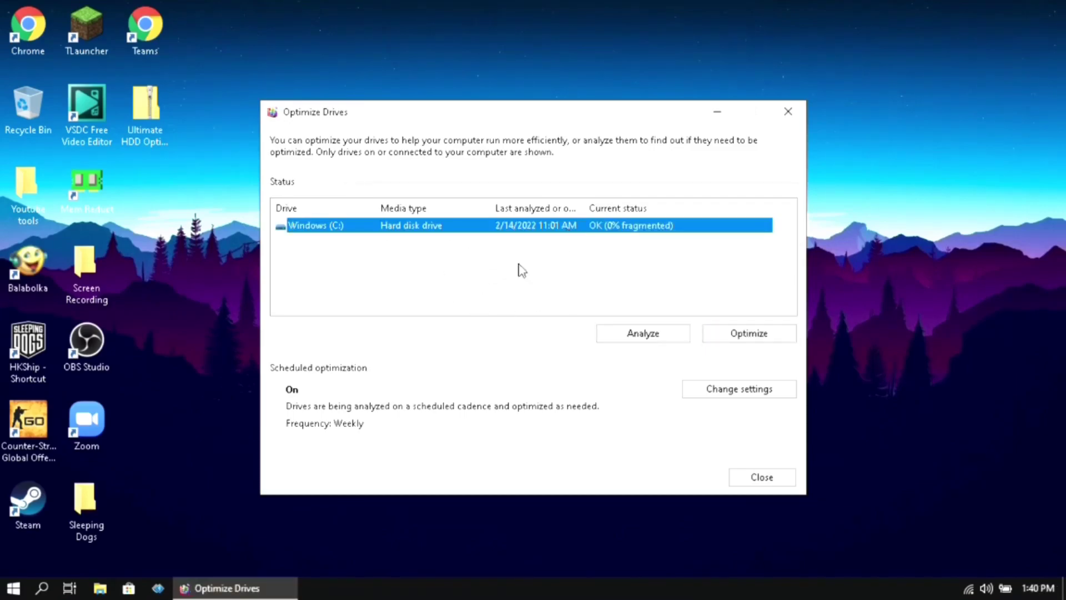
click(515, 244)
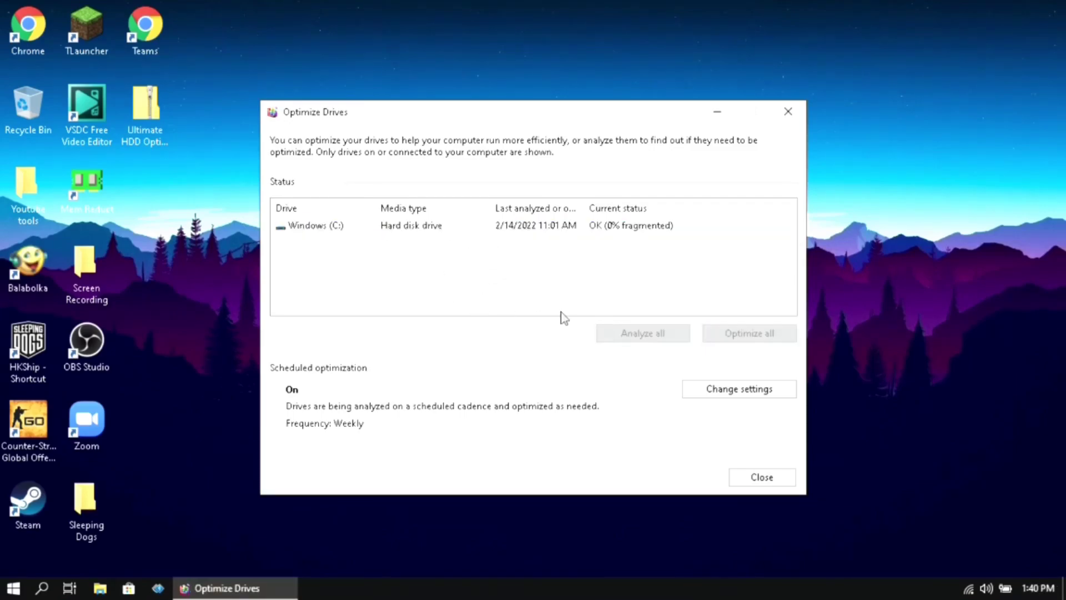
Close Optimize Drives and extract Ultimate HDD Optimization by KrakenZ.zip beside the archive.
click(789, 111)
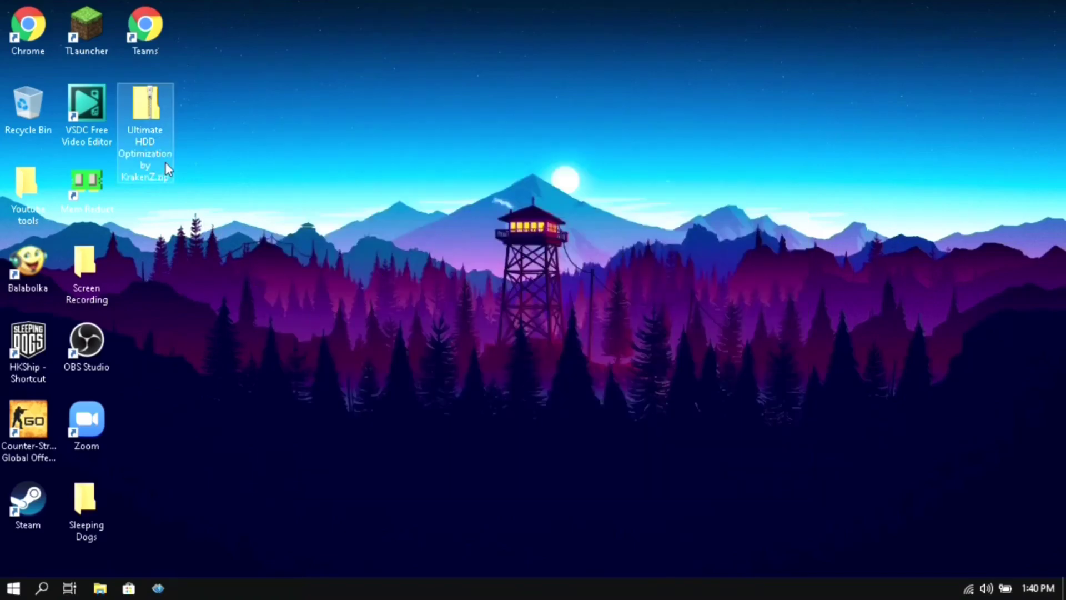
drag(145, 151, 511, 303)
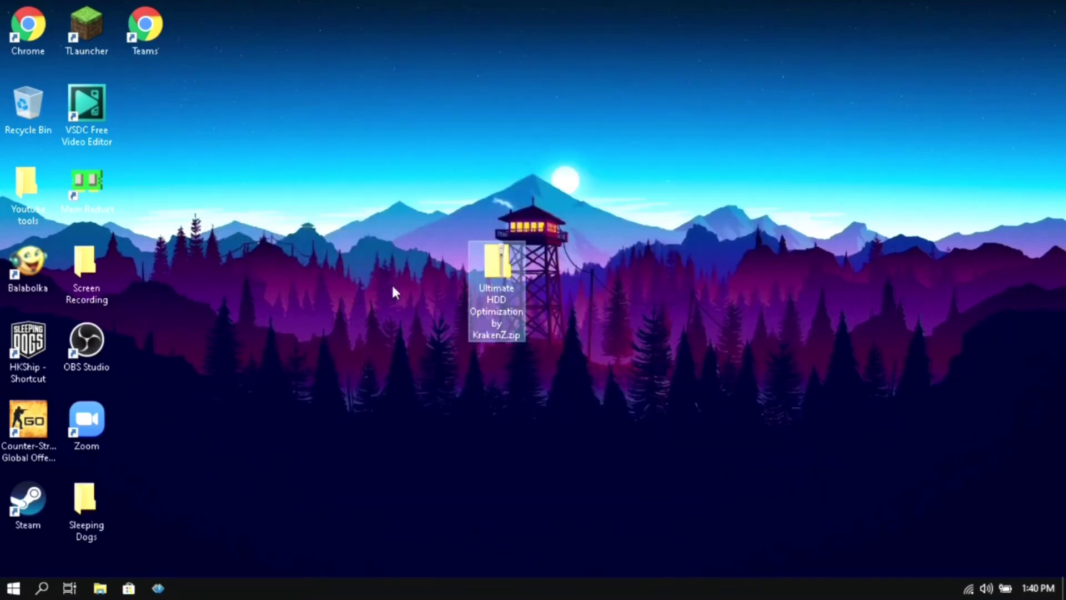
click(618, 240)
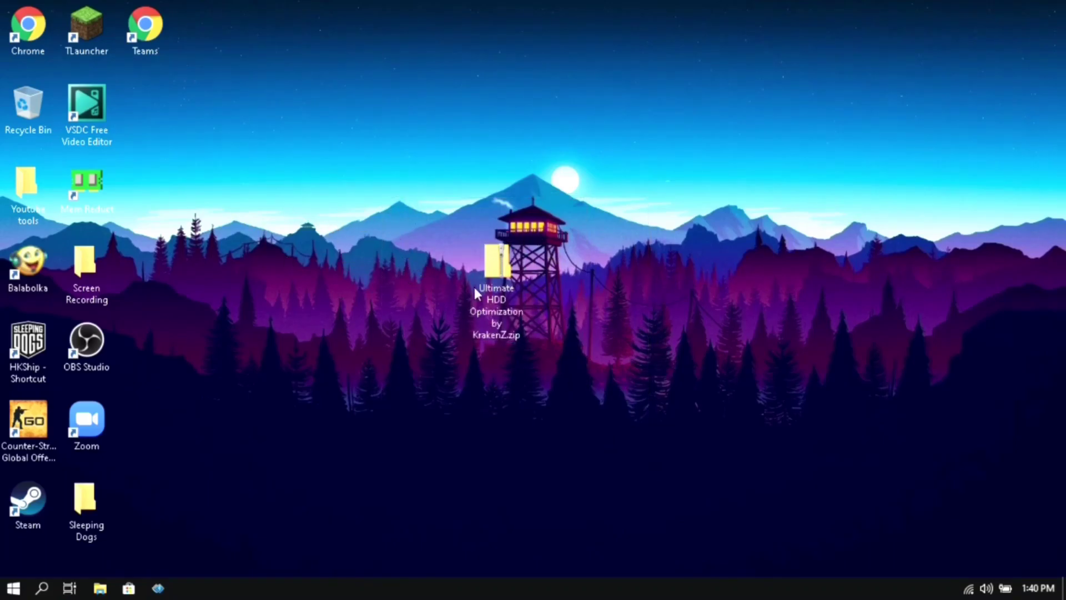
right_click(488, 271)
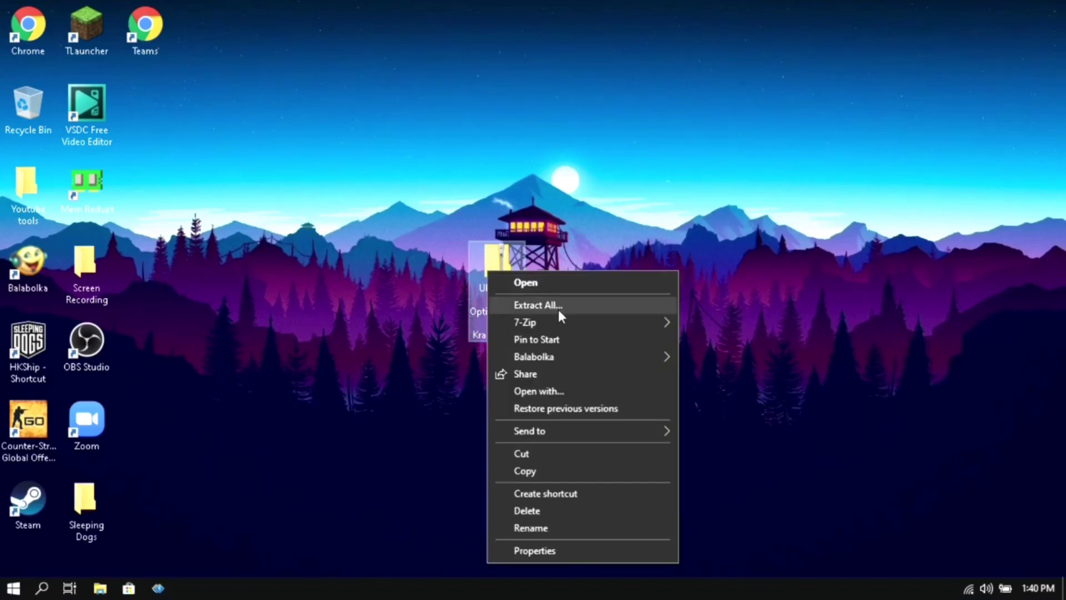
mouse_move(581, 321)
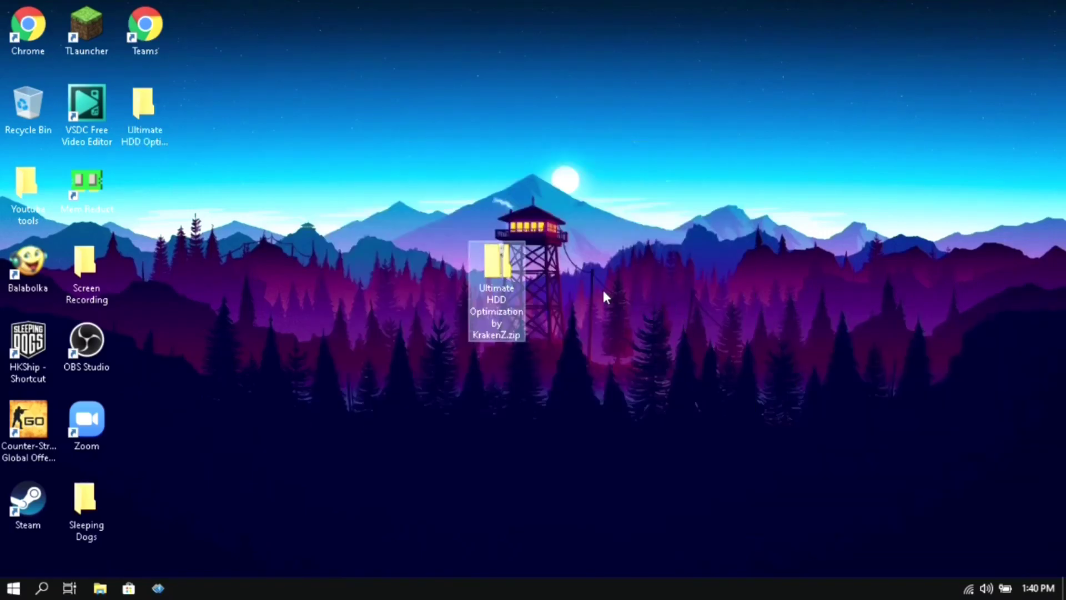
drag(166, 124, 586, 264)
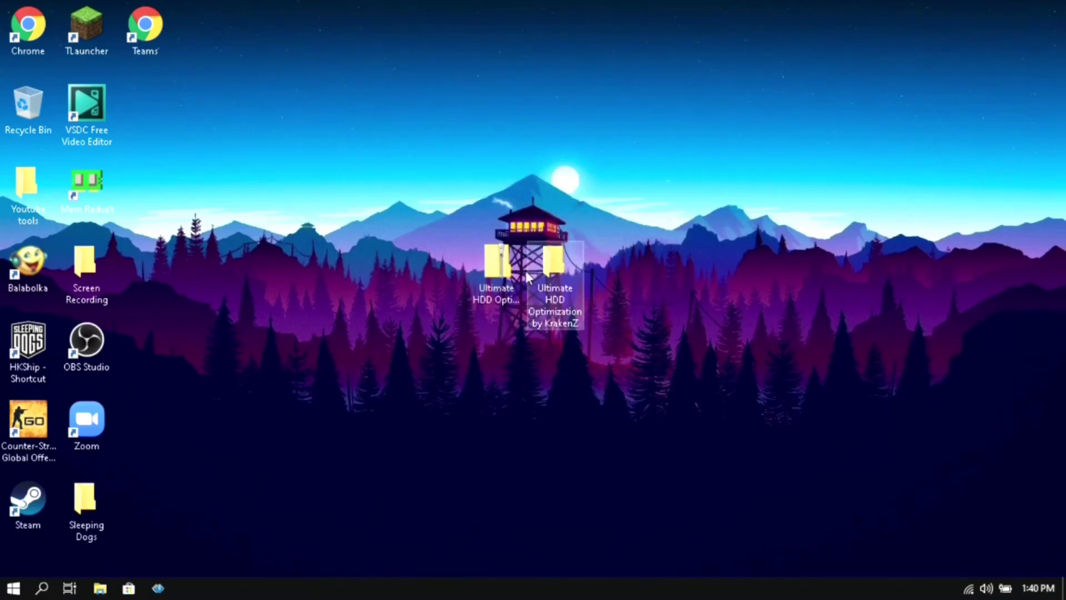
Open the extracted folder, maximized, down to its CMD Optimizations subfolder.
double_click(569, 282)
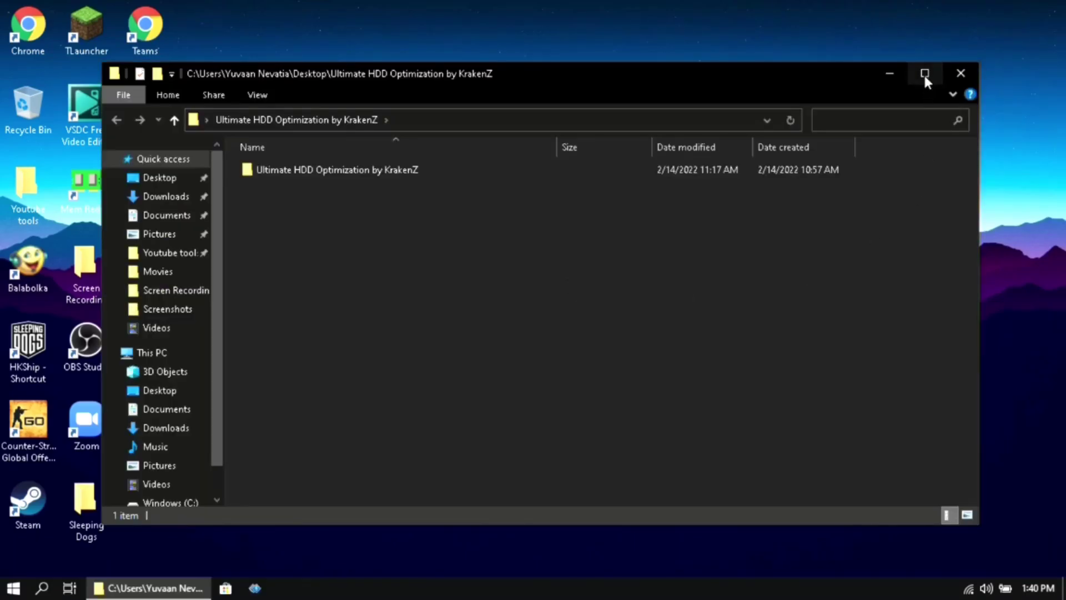
click(925, 74)
double_click(239, 101)
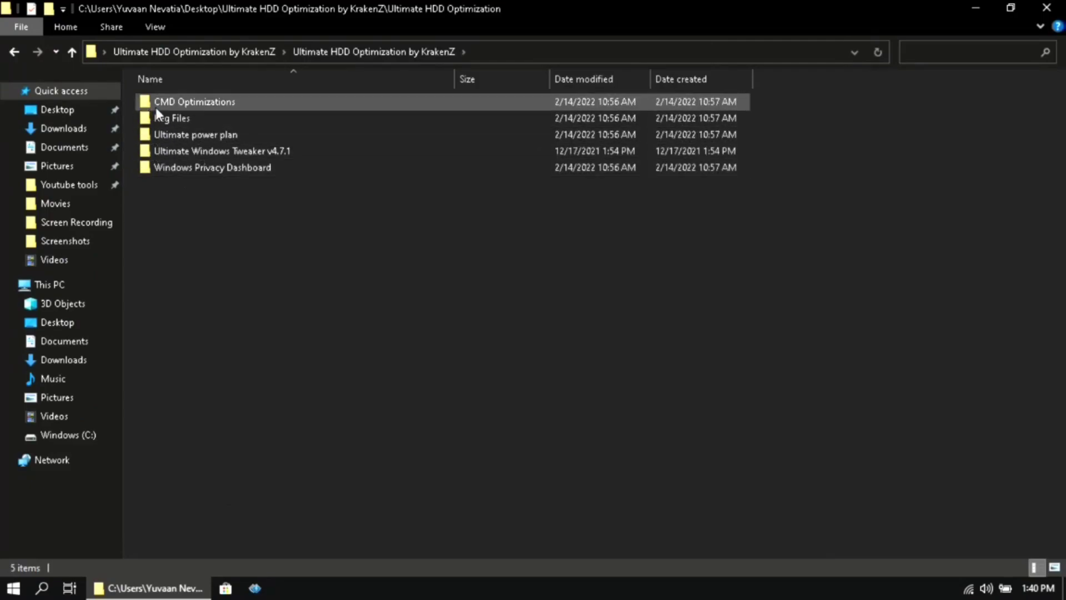
double_click(155, 105)
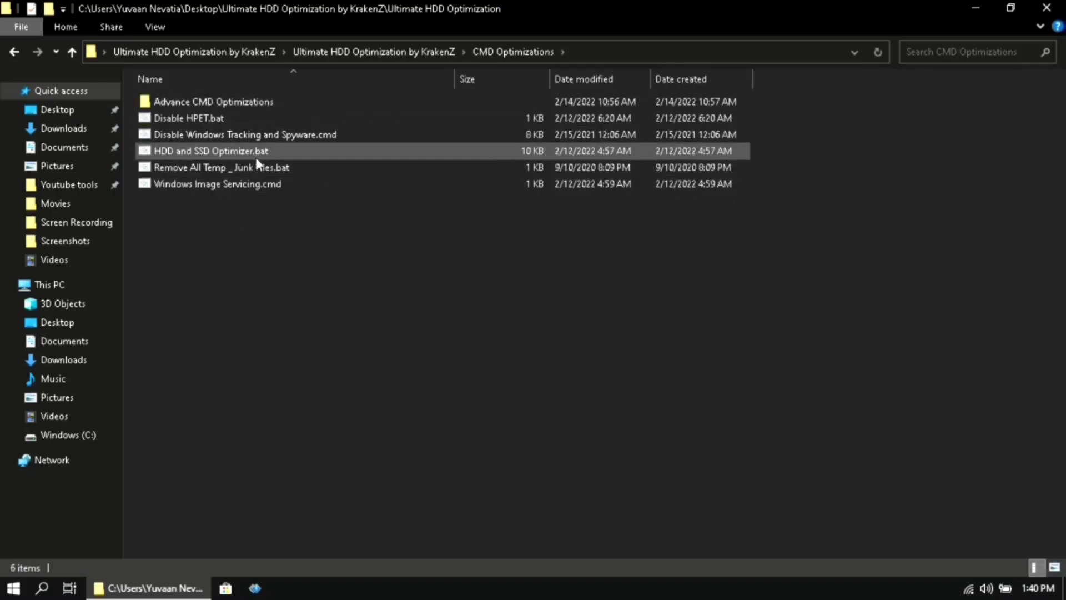
Run Disable HPET.bat and the tracking and spyware script as administrator.
right_click(170, 119)
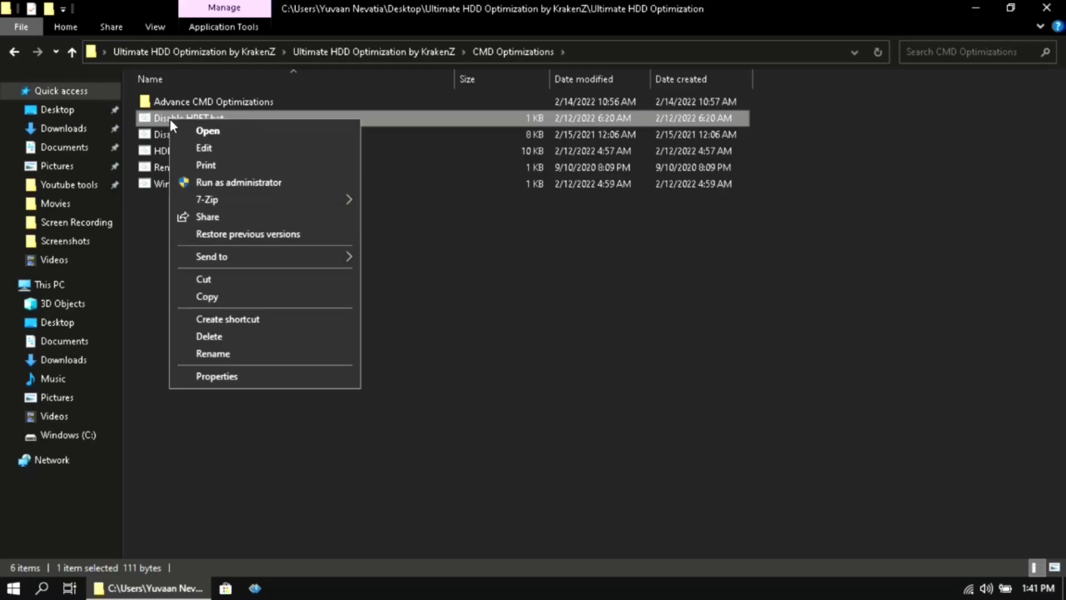
click(249, 179)
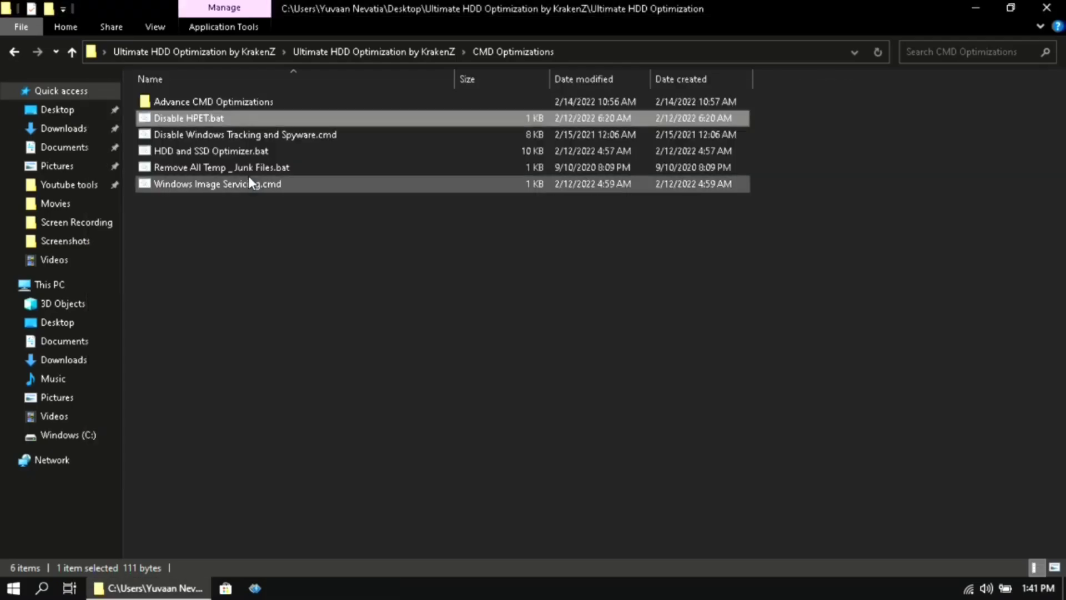
right_click(211, 140)
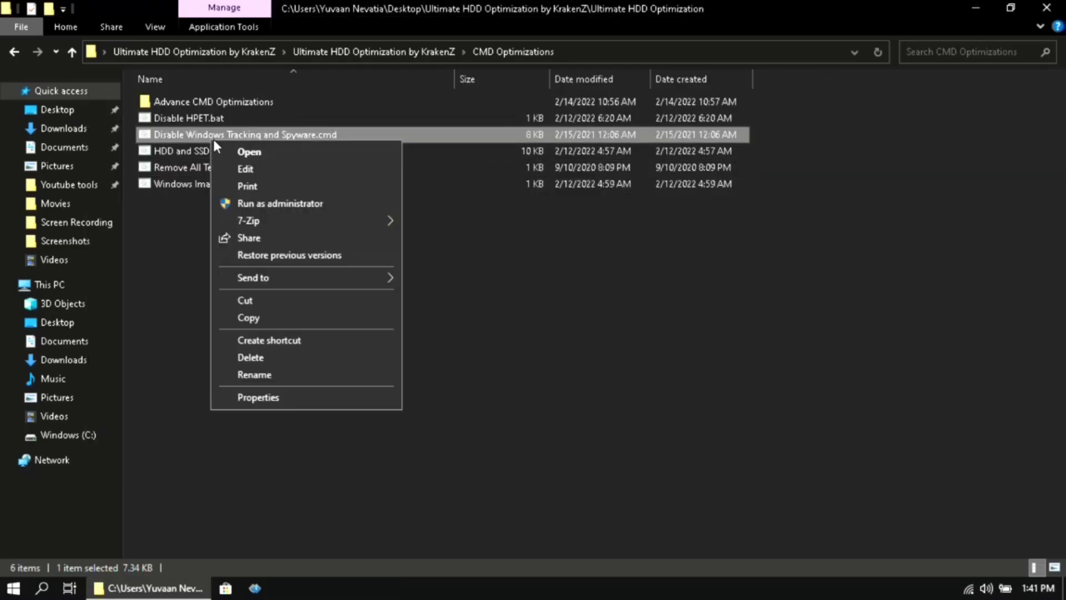
click(280, 204)
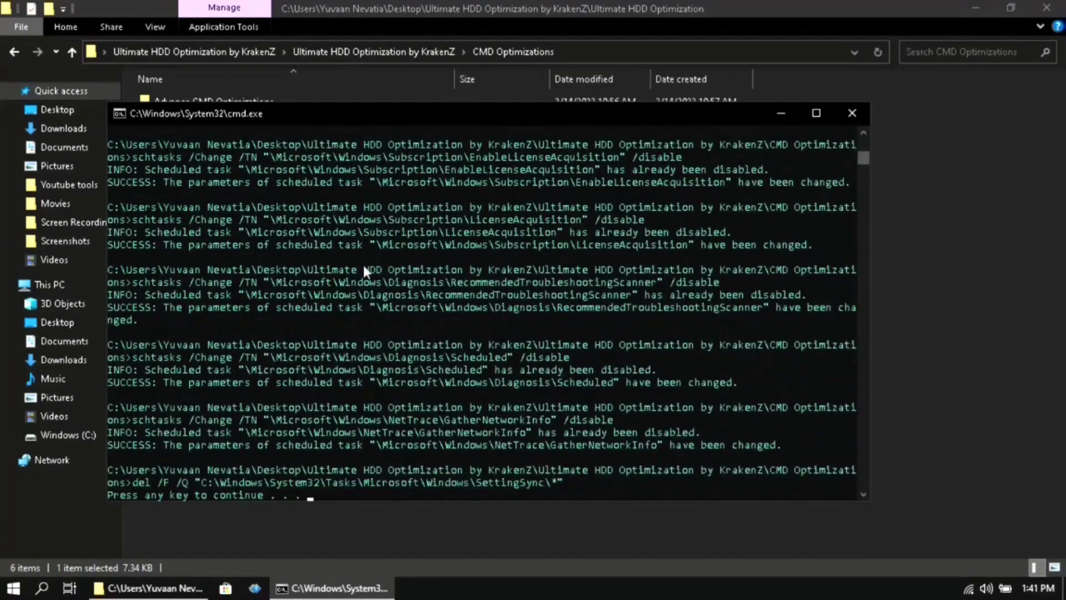
click(852, 113)
click(344, 222)
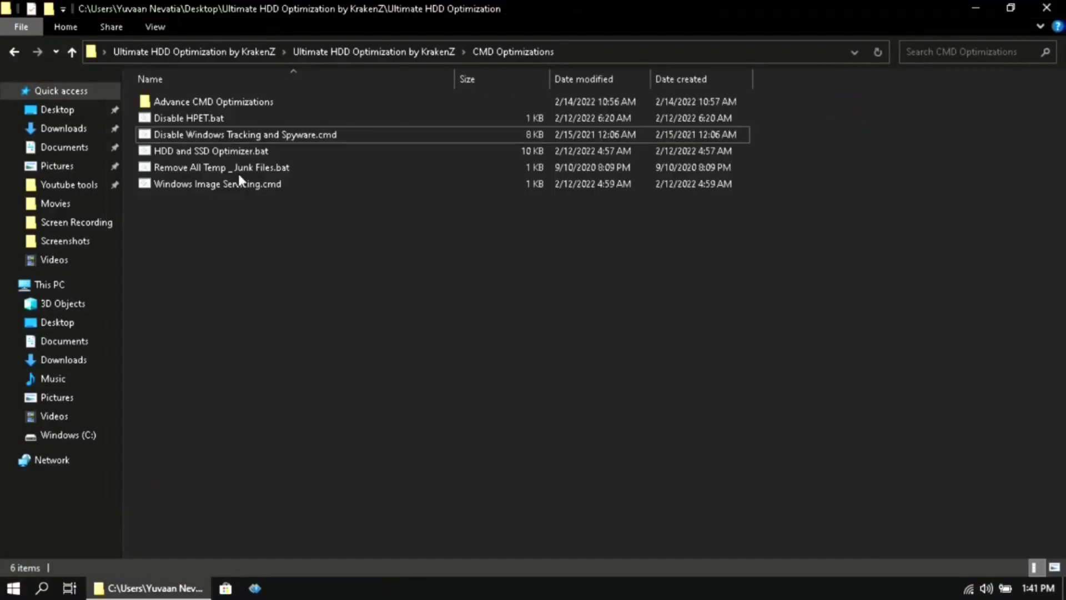
Run HDD and SSD Optimizer.bat and the temp junk files cleanup as administrator.
click(207, 153)
right_click(207, 153)
click(287, 216)
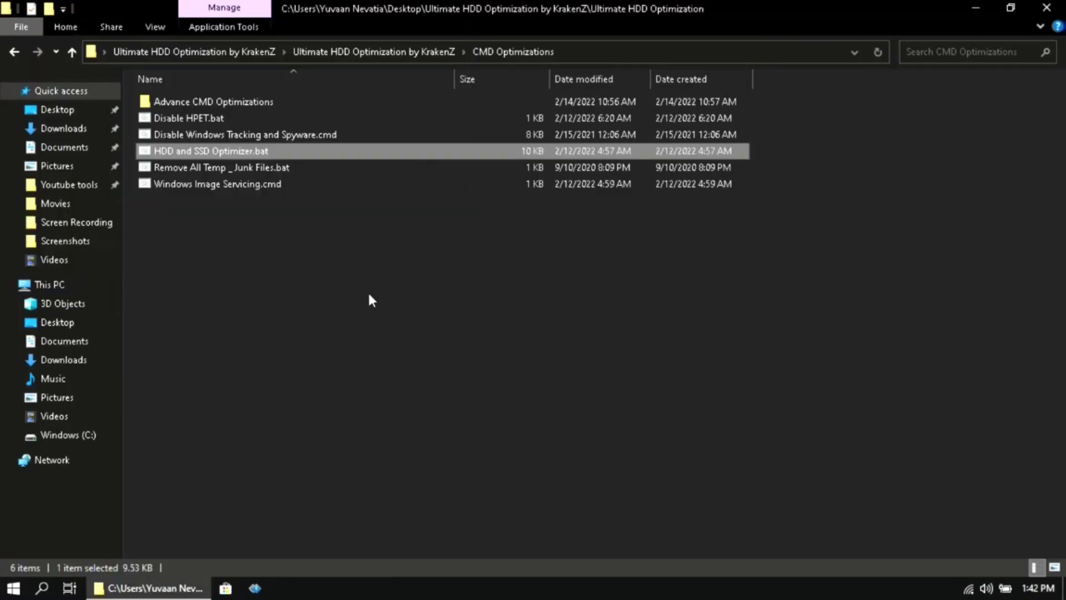
click(250, 237)
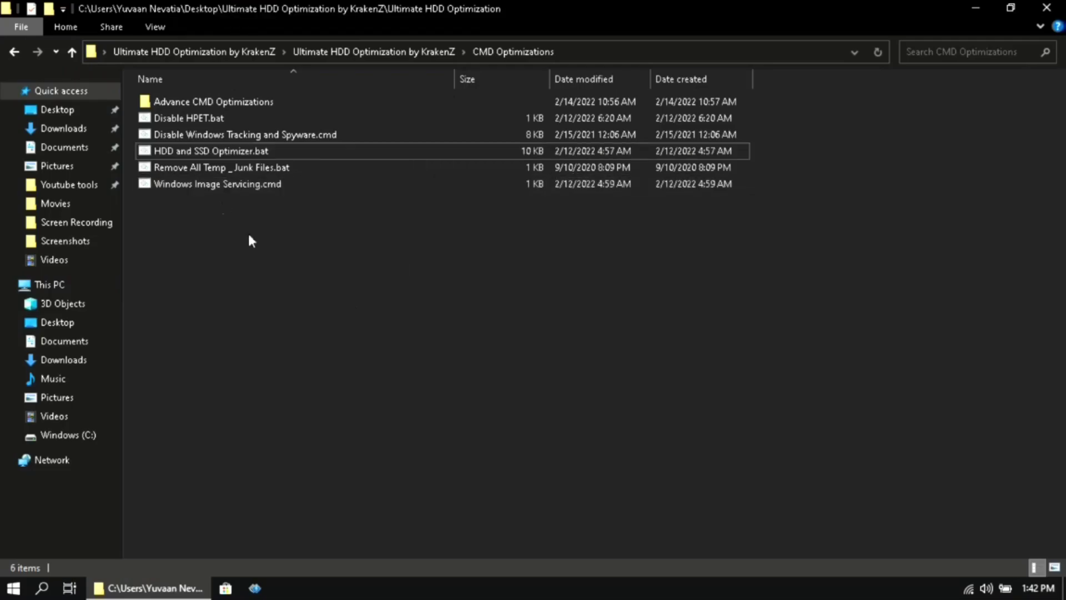
click(200, 168)
right_click(200, 168)
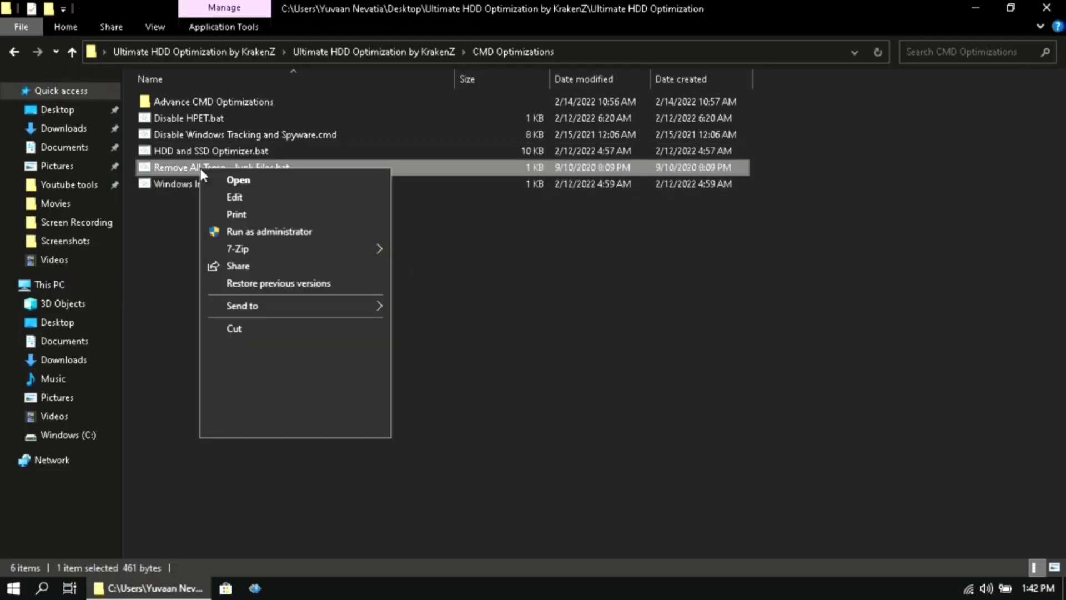
click(296, 229)
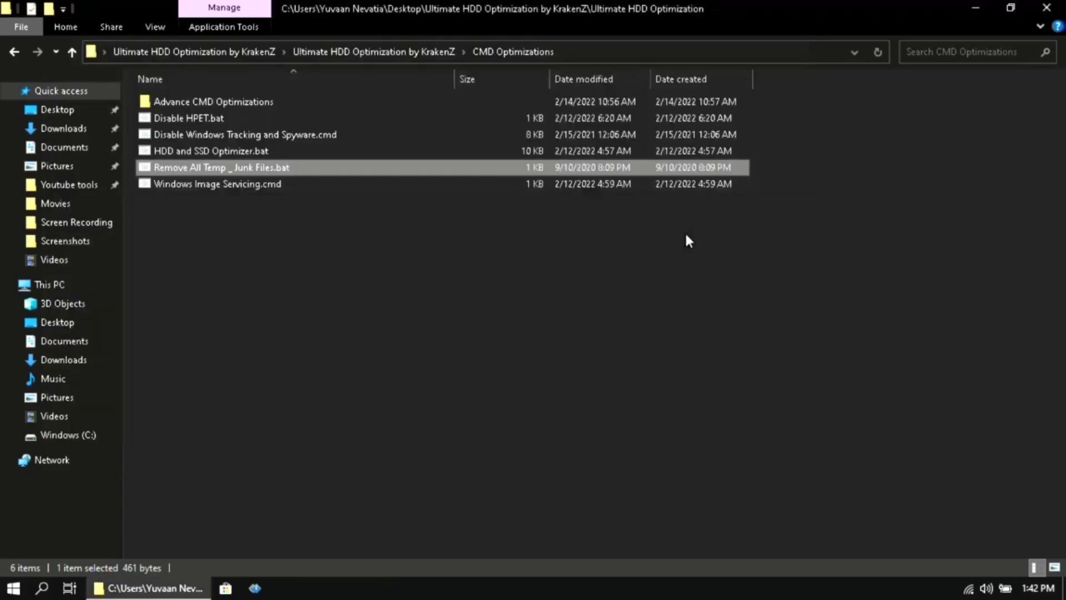
click(366, 269)
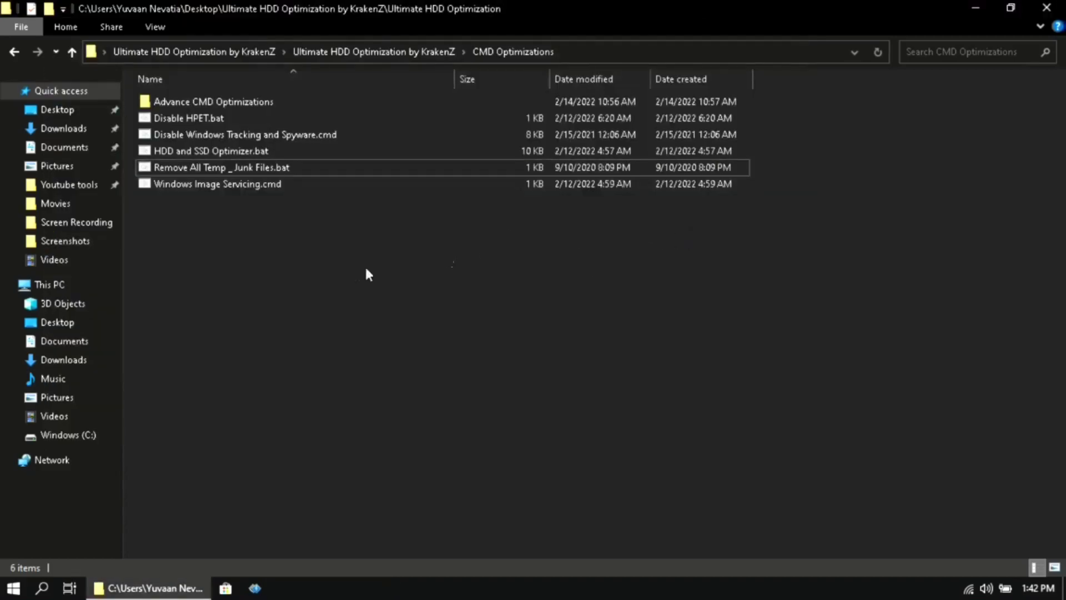
Run Windows Image Servicing.cmd as administrator and close its console.
right_click(236, 190)
click(295, 255)
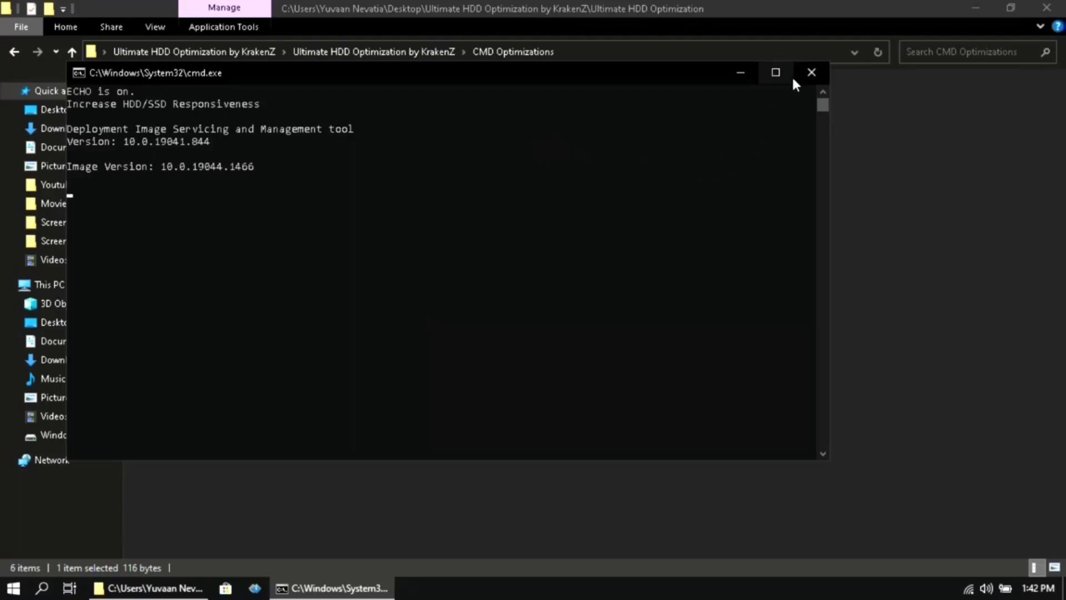
click(810, 73)
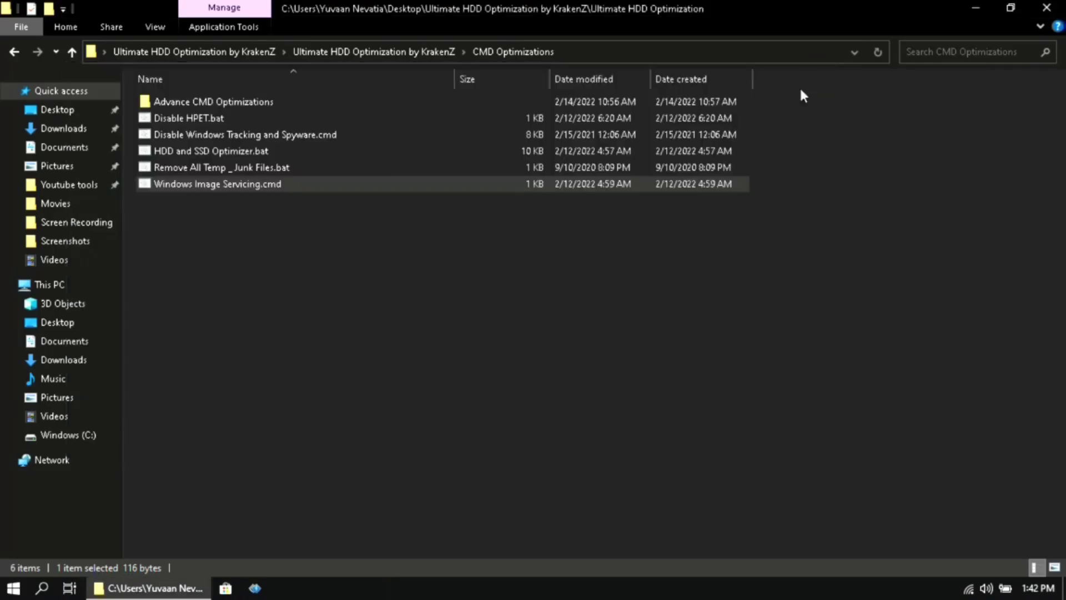
click(482, 235)
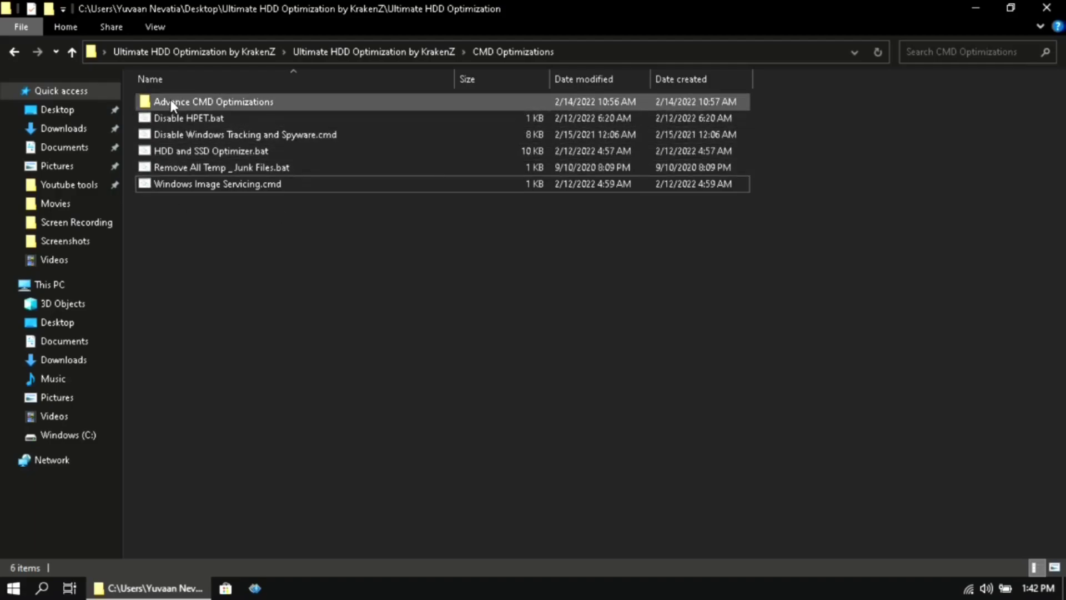
Open the Advance CMD Optimizations folder.
double_click(441, 102)
key(ctrl+a)
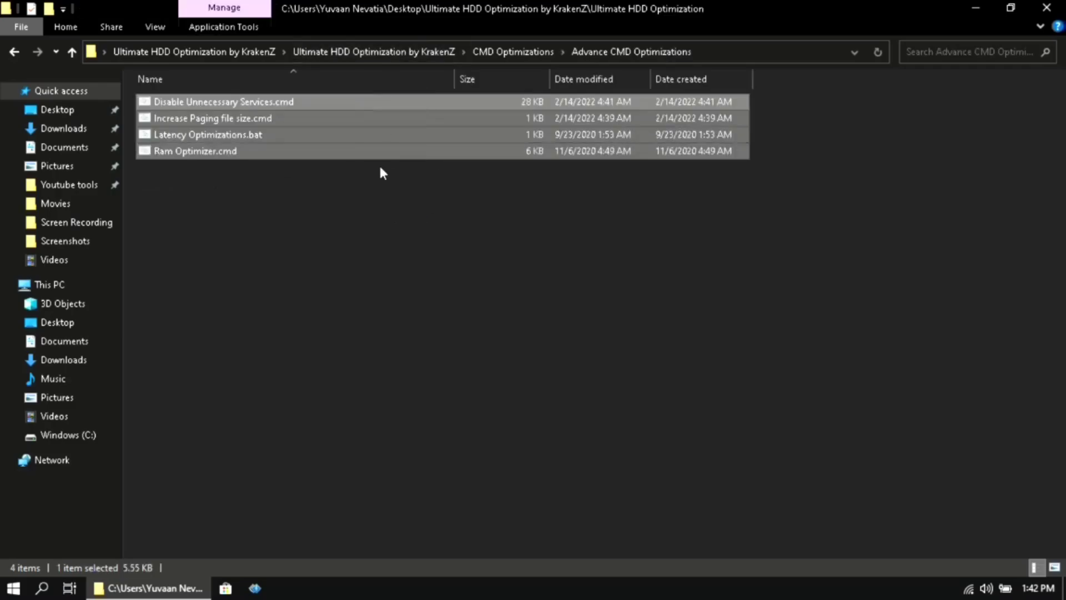
click(292, 228)
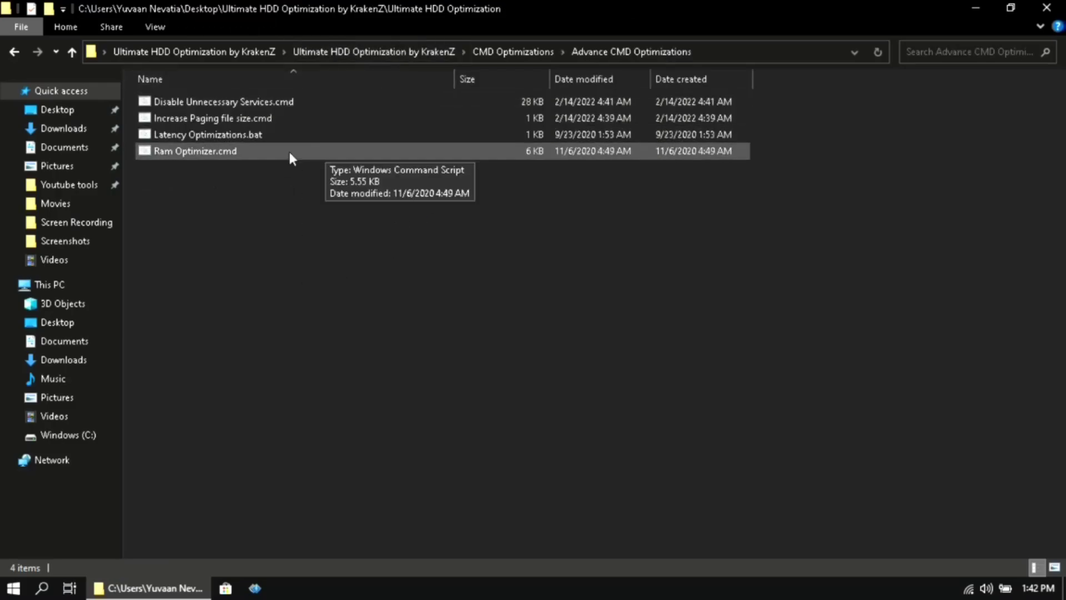
Run Disable Unnecessary Services.cmd as administrator, answering yes and choosing the advanced option.
right_click(202, 100)
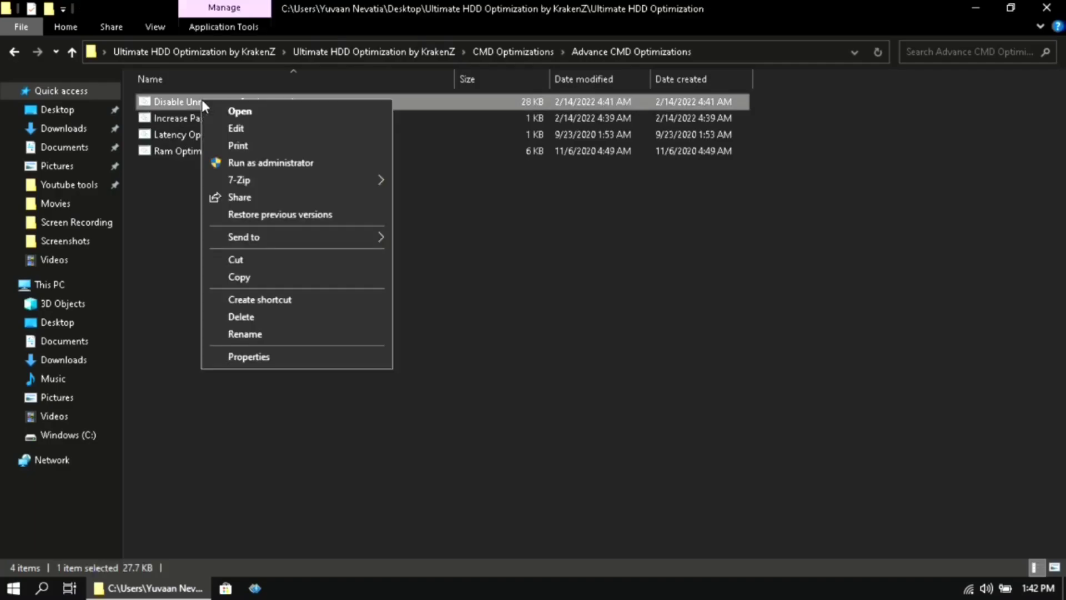
click(278, 162)
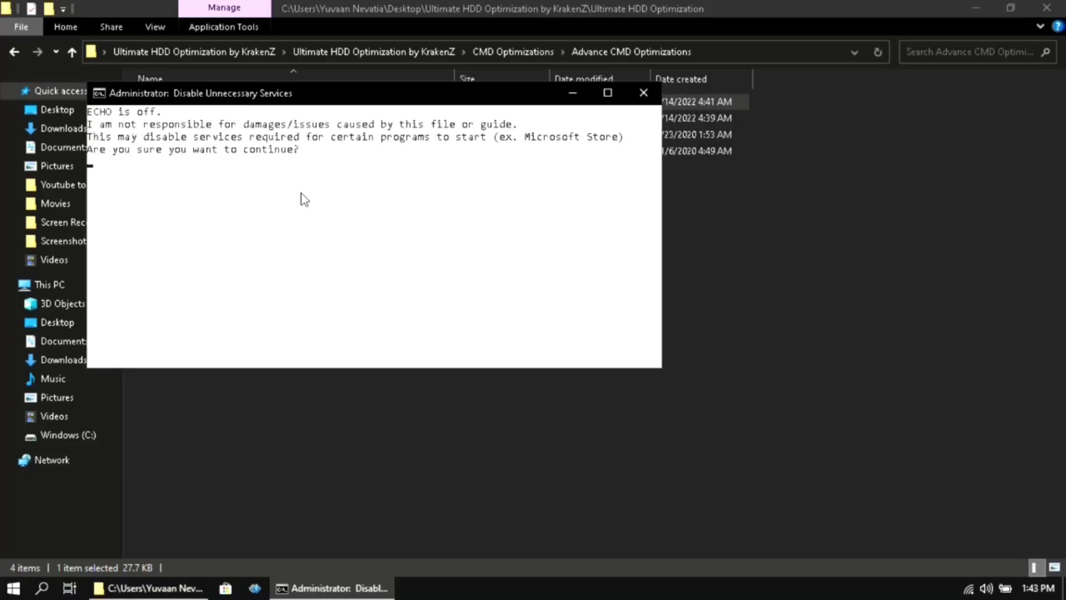
text(yes)
key(Return)
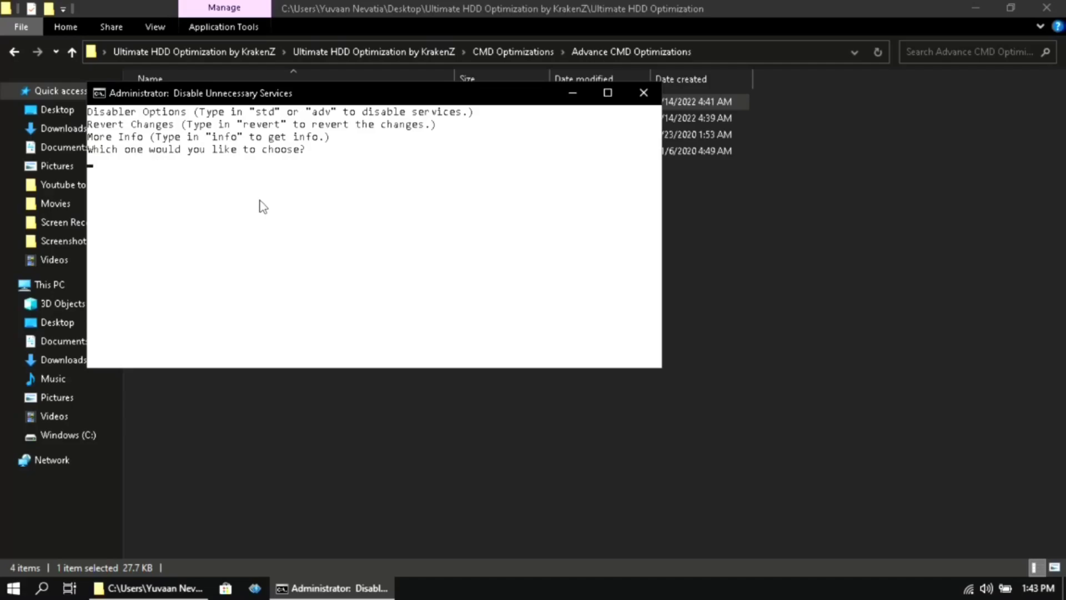
text(dv)
key(Return)
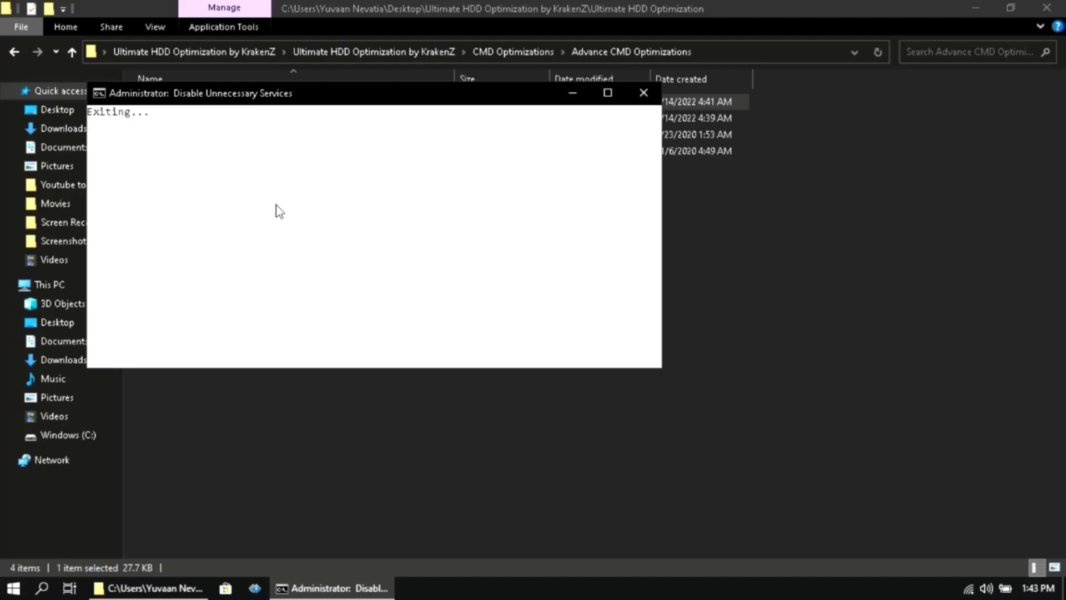
Run the paging file and latency scripts as administrator.
click(295, 238)
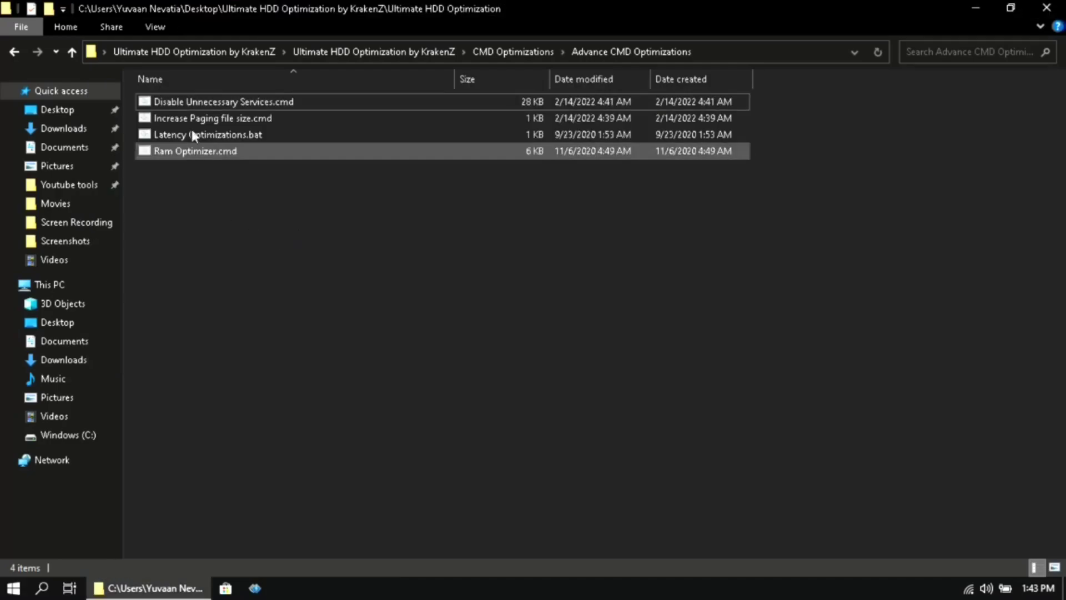
right_click(187, 123)
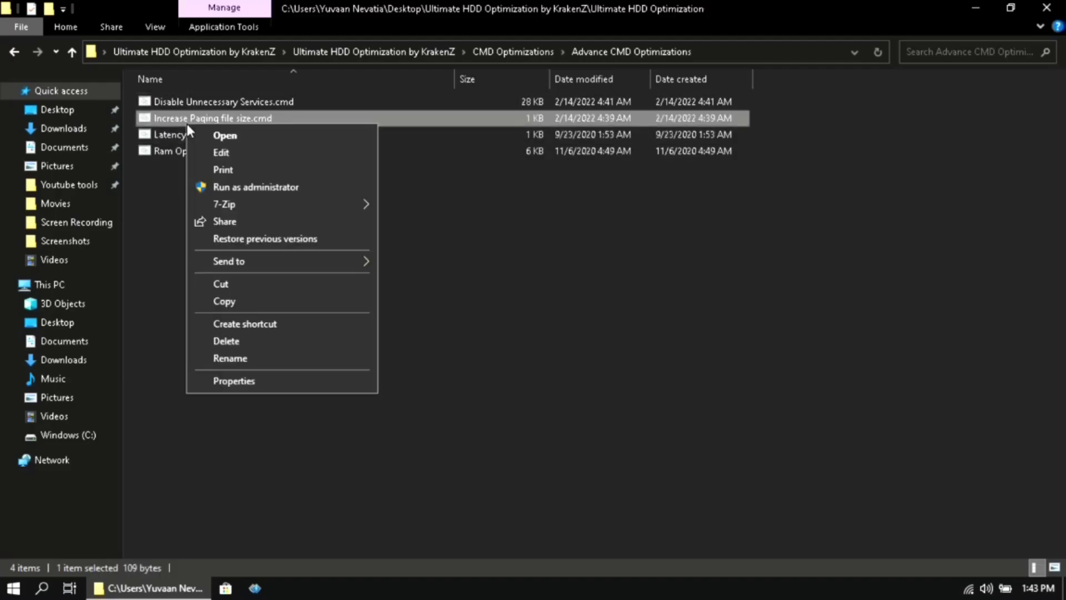
click(255, 186)
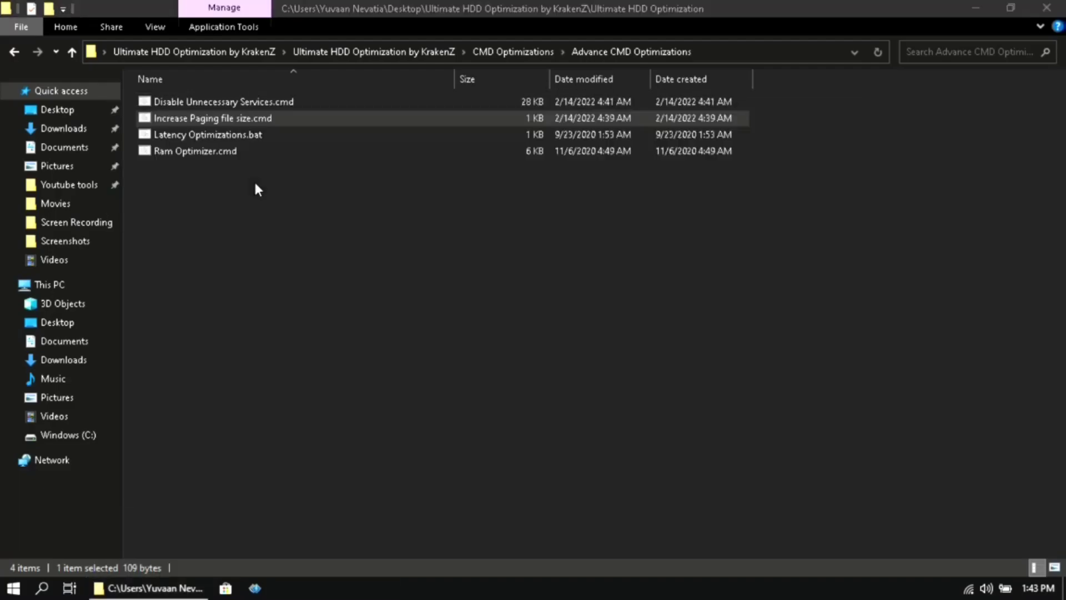
click(238, 216)
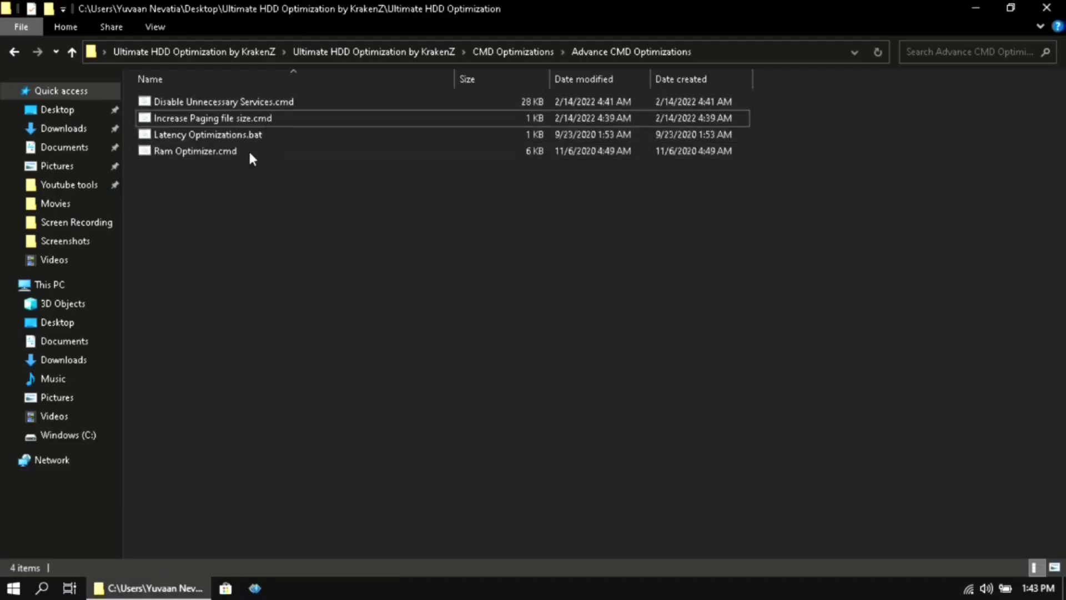
right_click(210, 144)
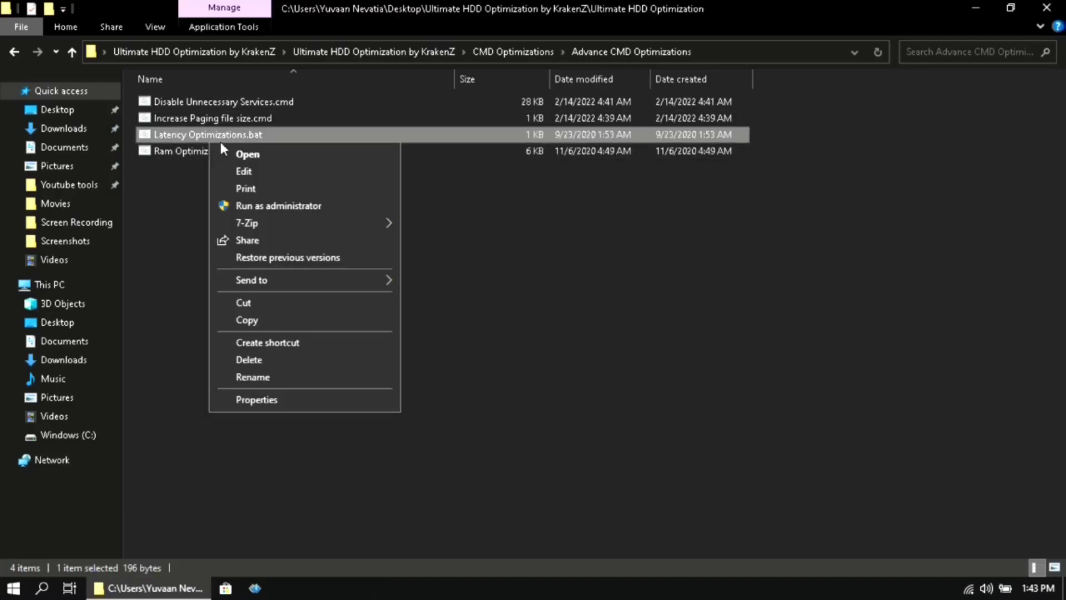
click(275, 203)
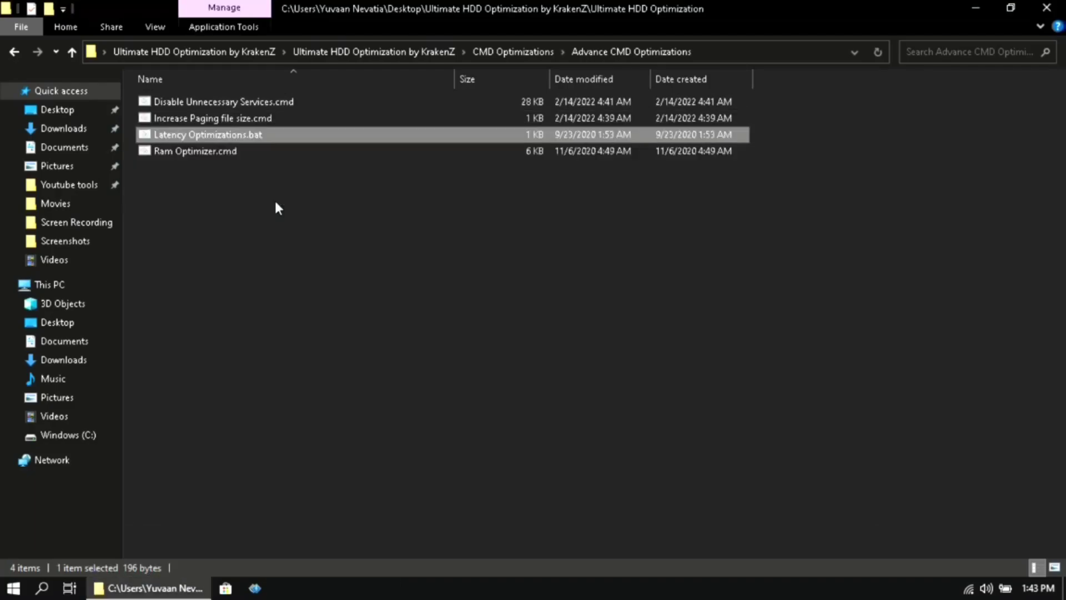
click(209, 192)
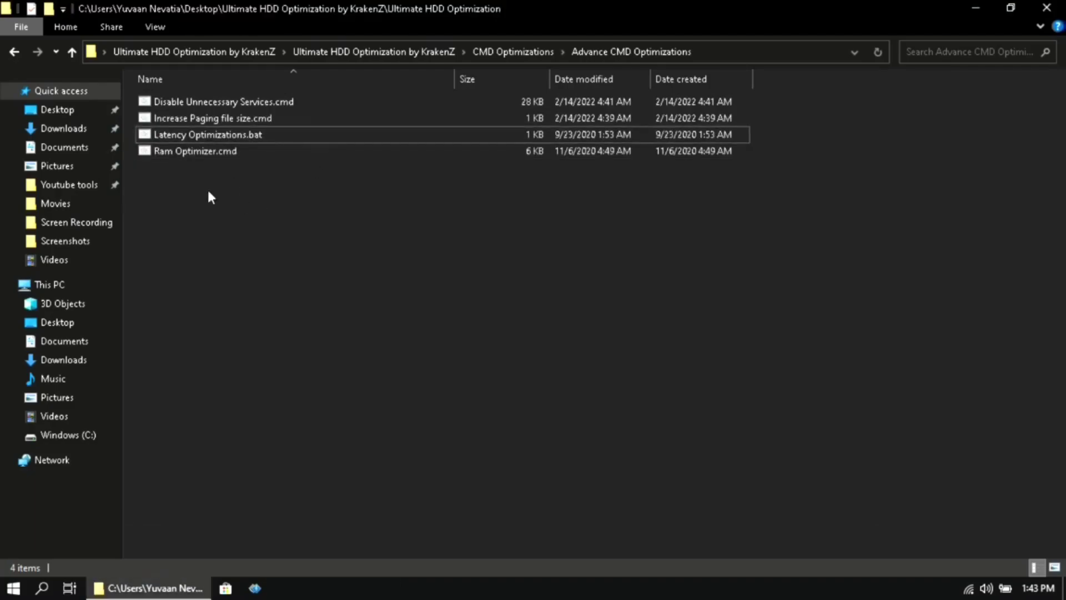
Run Ram Optimizer.cmd as administrator with a 4096 MB RAM amount.
right_click(175, 156)
click(285, 220)
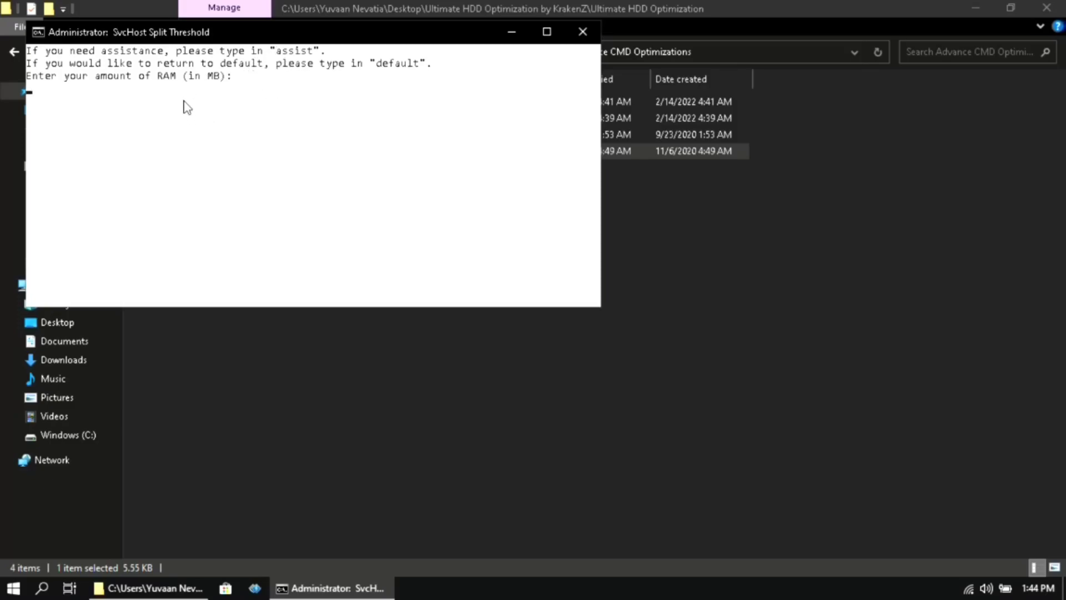
text(4096)
key(Return)
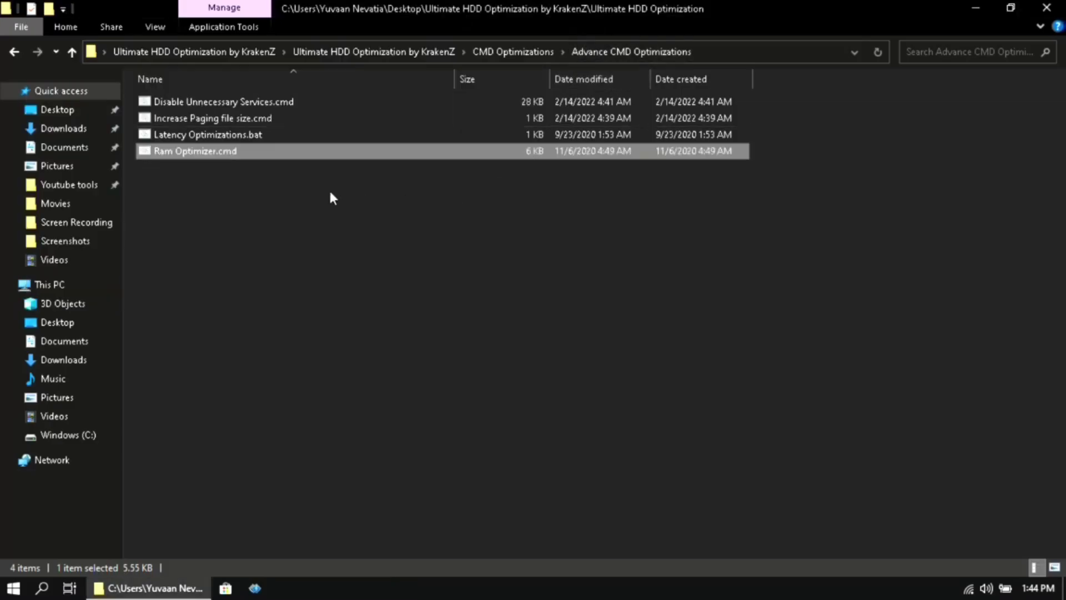
Navigate up from CMD Optimizations to the optimization pack and open the Reg Files folder.
click(329, 189)
click(492, 57)
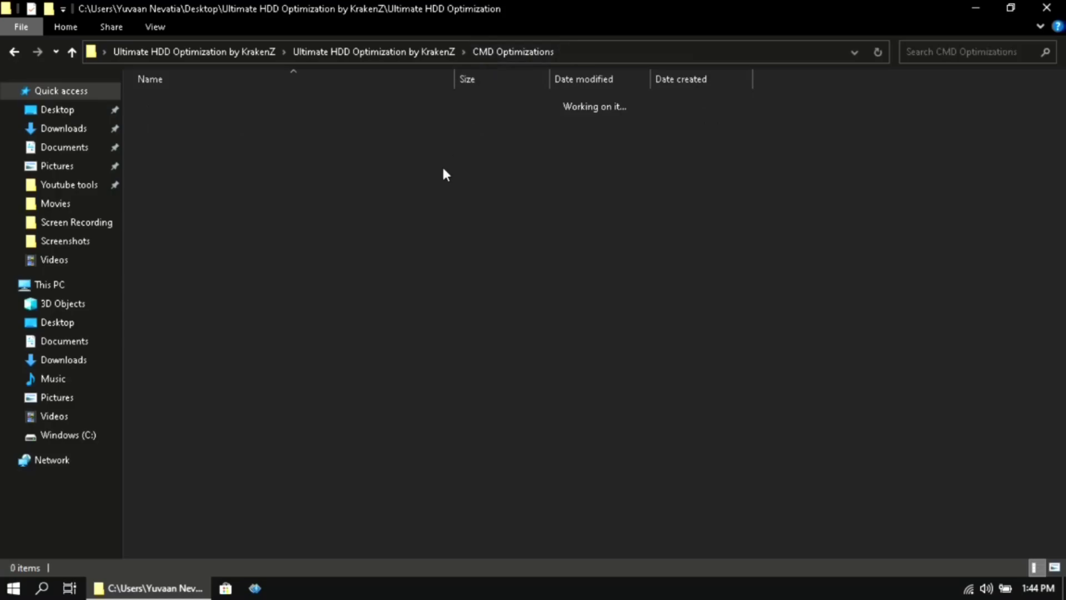
click(358, 51)
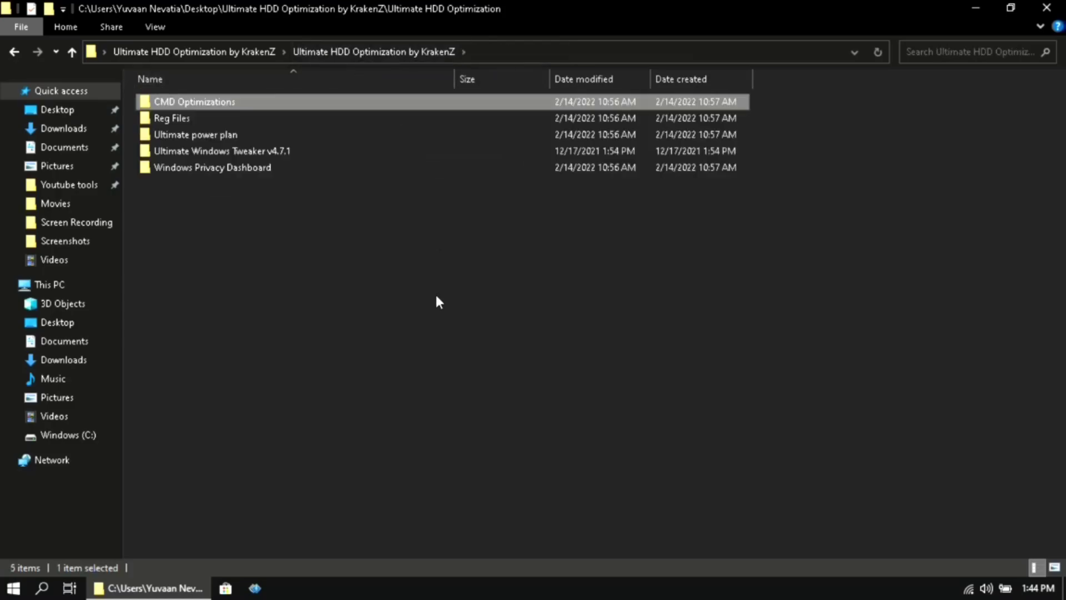
click(193, 119)
double_click(191, 116)
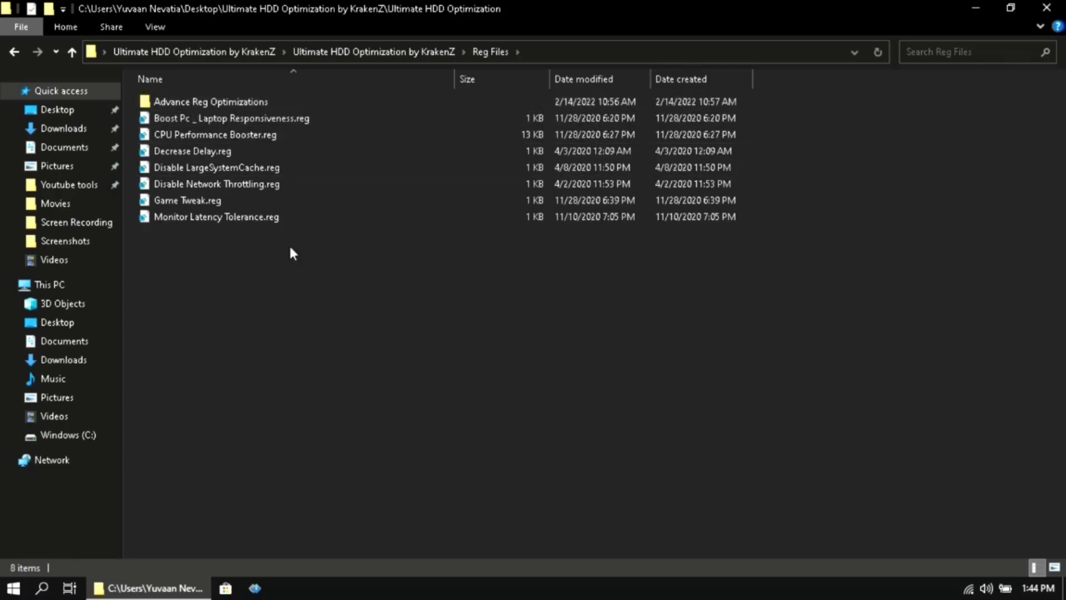
Merge Boost Pc _ Laptop Responsiveness, CPU Performance Booster and Decrease Delay .reg files into the registry.
double_click(191, 119)
click(648, 318)
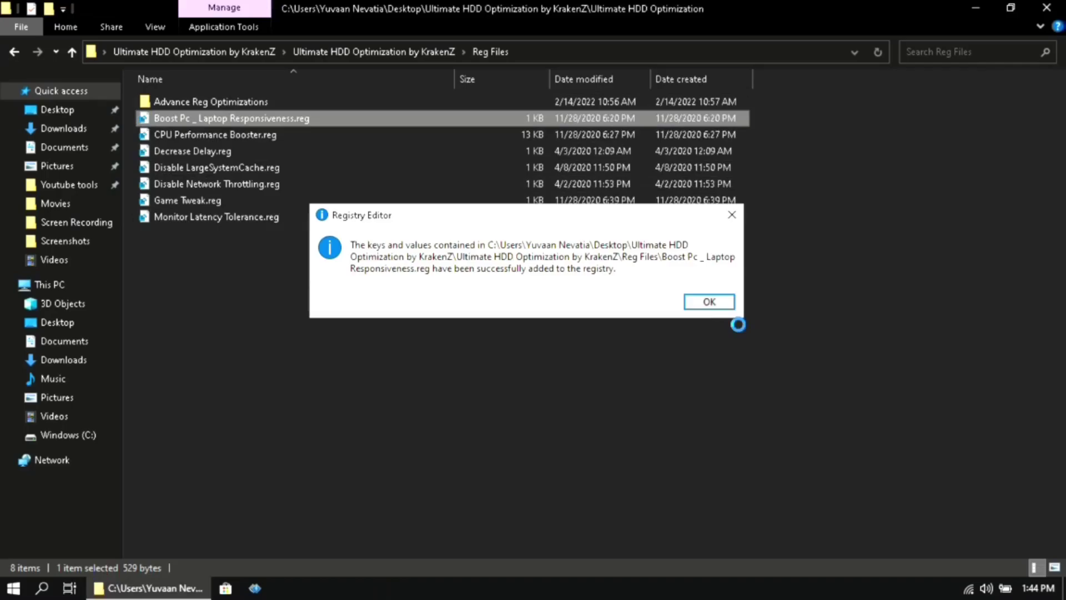
click(717, 302)
double_click(315, 134)
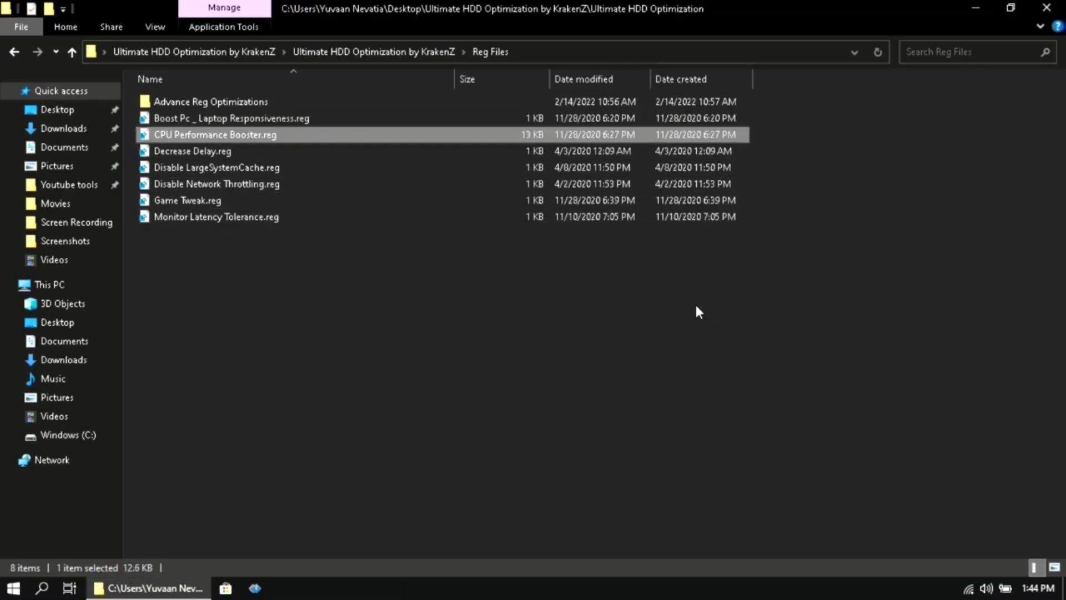
click(646, 319)
click(709, 302)
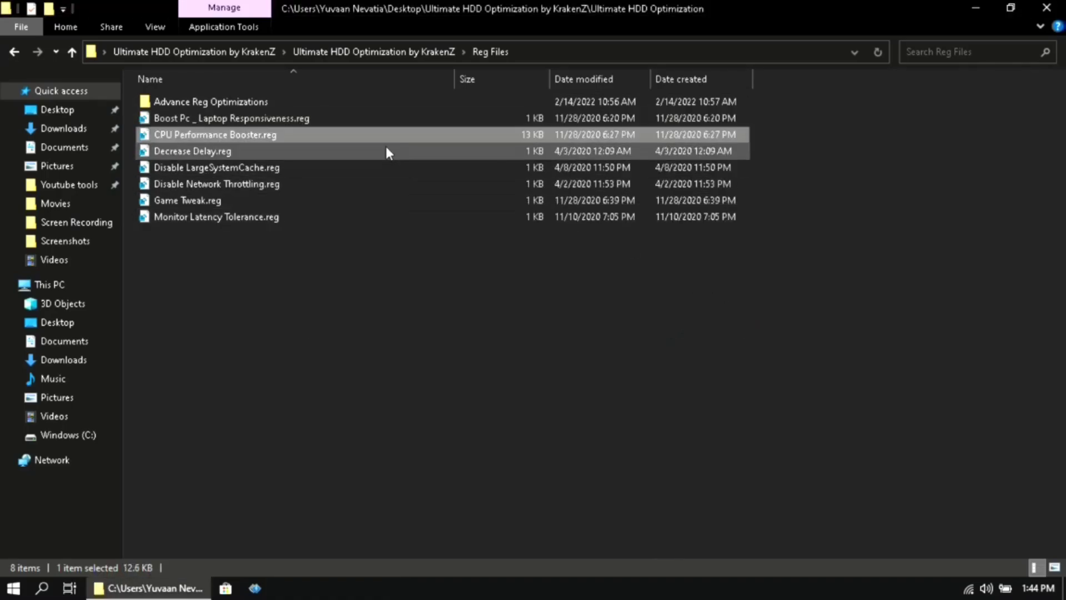
double_click(388, 151)
click(664, 318)
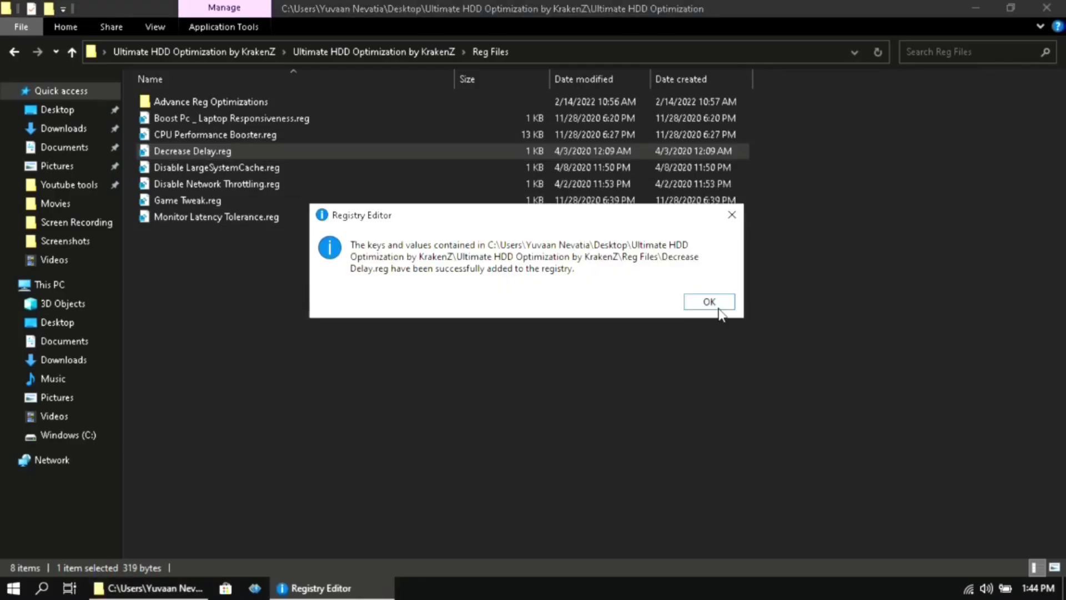
click(711, 303)
Merge Disable LargeSystemCache, Disable Network Throttling, Game Tweak and Monitor Latency Tolerance .reg files.
click(421, 164)
double_click(421, 167)
click(662, 317)
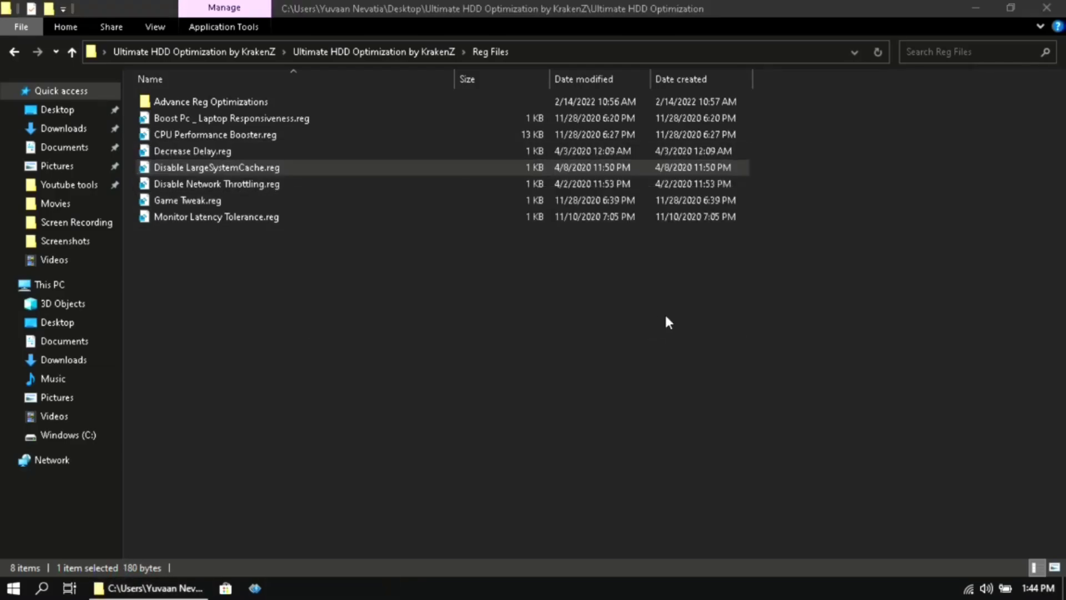
click(710, 303)
double_click(516, 185)
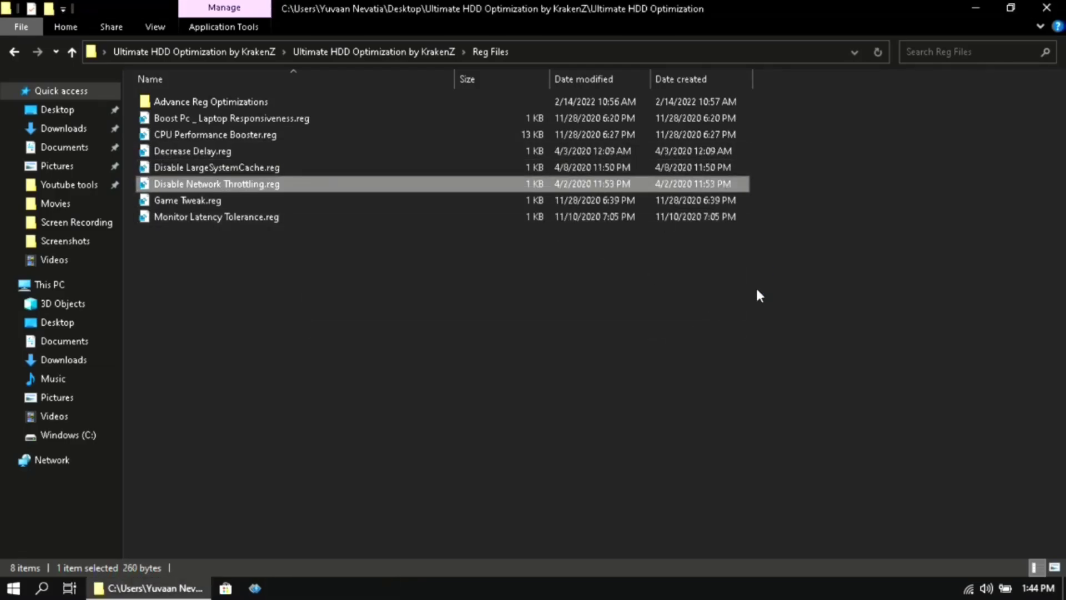
click(662, 317)
click(701, 304)
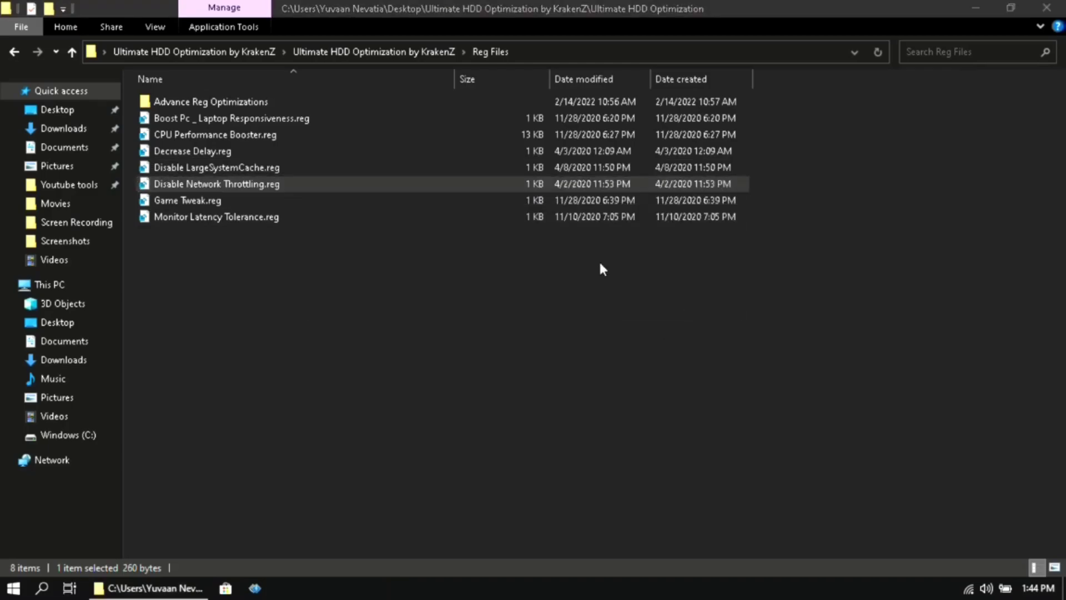
double_click(490, 199)
click(661, 320)
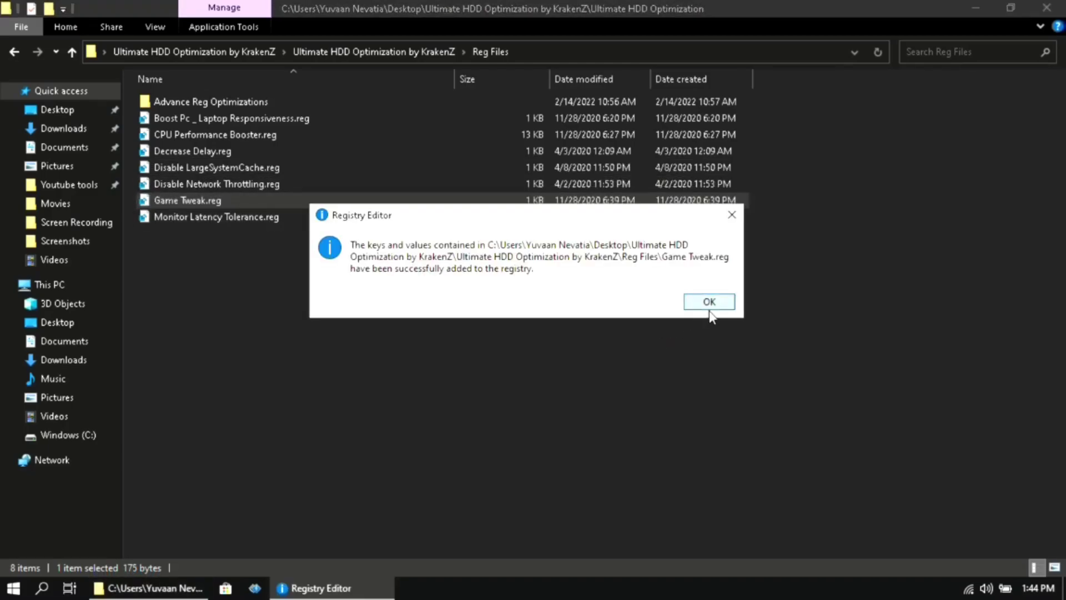
click(705, 305)
click(433, 216)
double_click(433, 216)
click(647, 317)
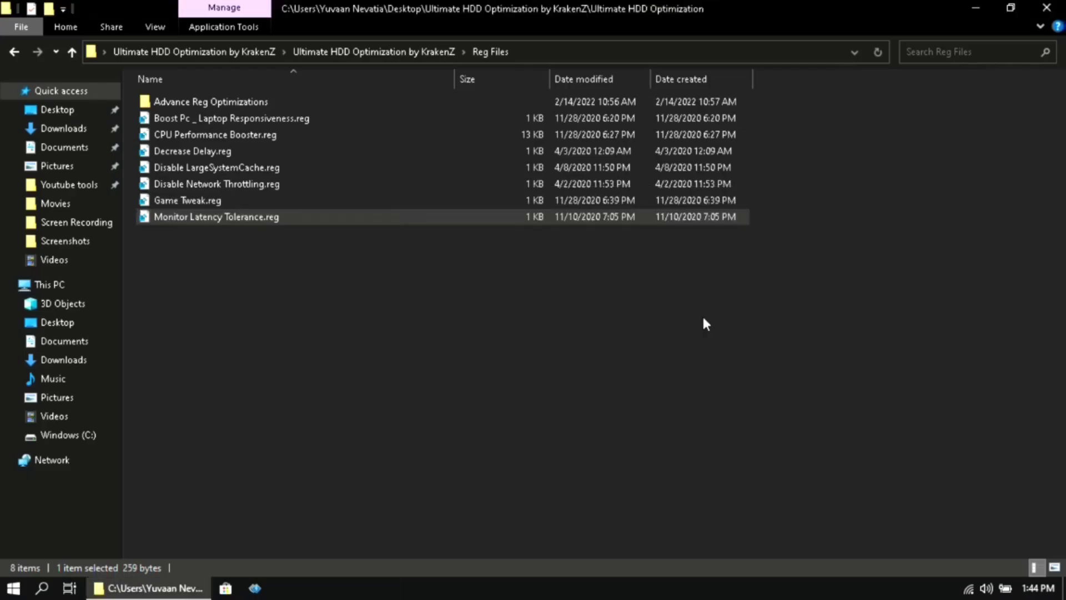
click(706, 305)
click(465, 309)
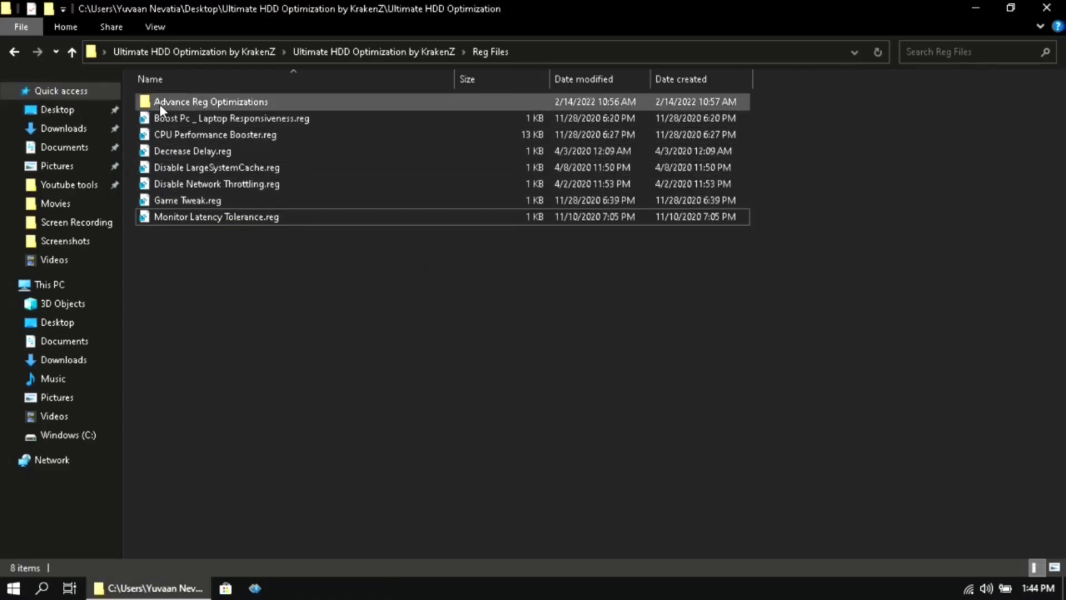
In Advance Reg Optimizations, merge Disable Game DVR, Disable Windows Telemetry and Disable Windows Tracing .reg files.
double_click(256, 105)
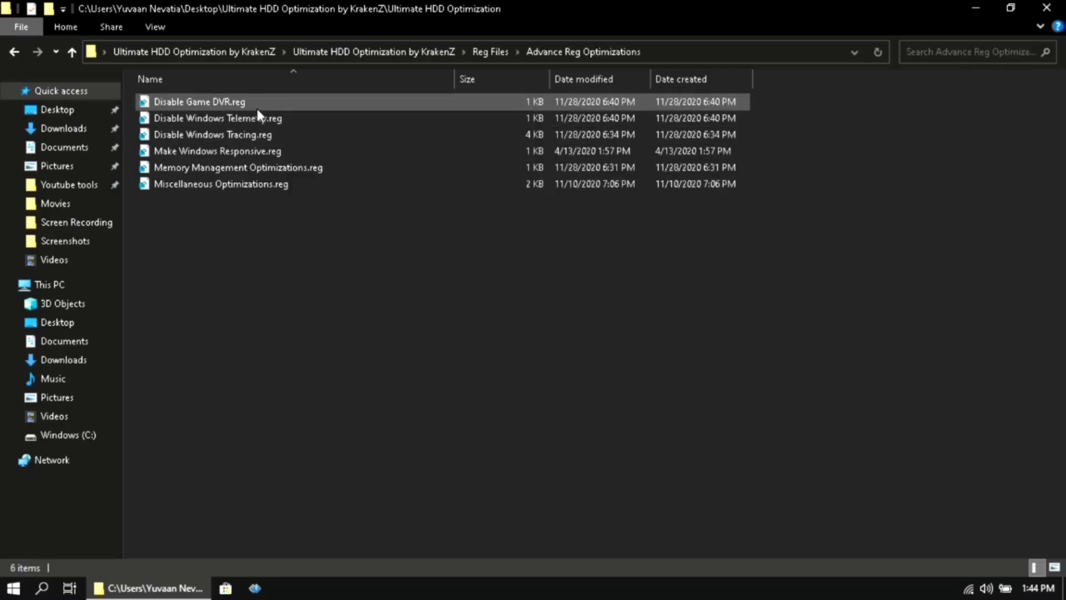
double_click(256, 105)
click(654, 328)
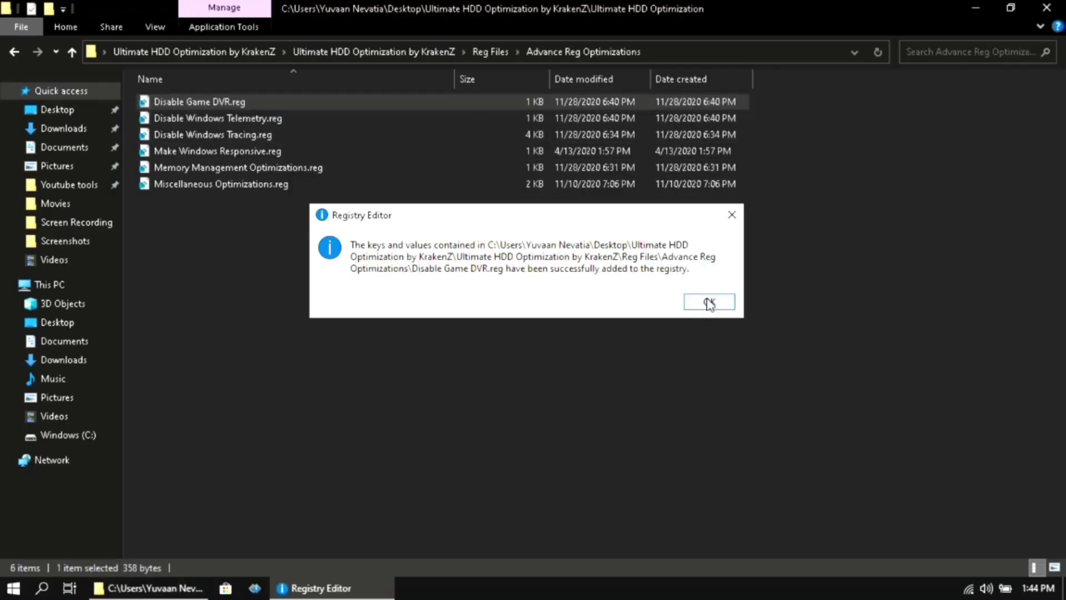
click(717, 304)
double_click(328, 118)
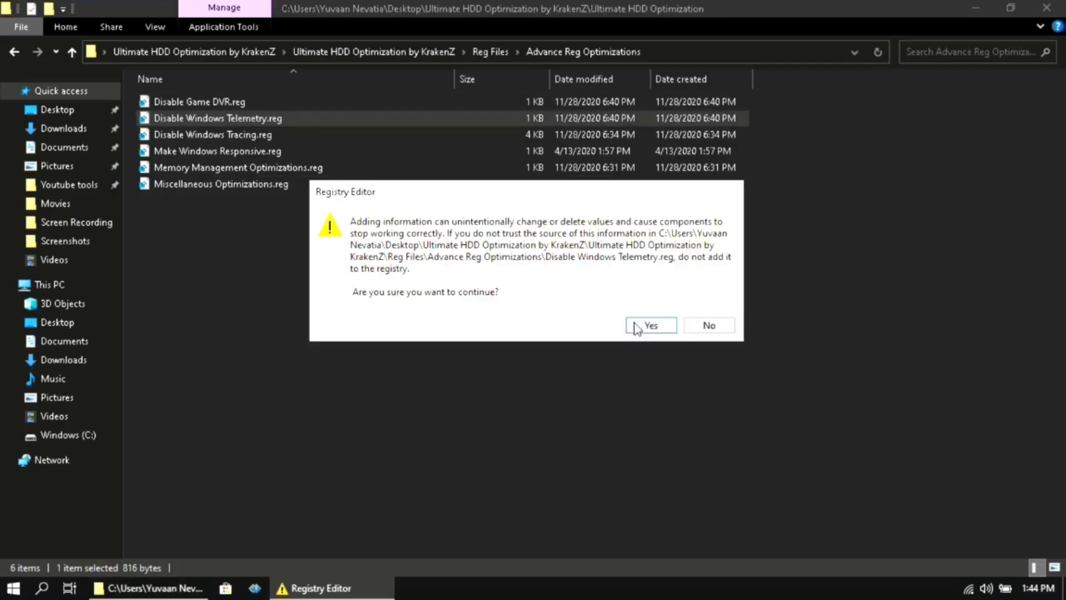
click(654, 330)
click(705, 302)
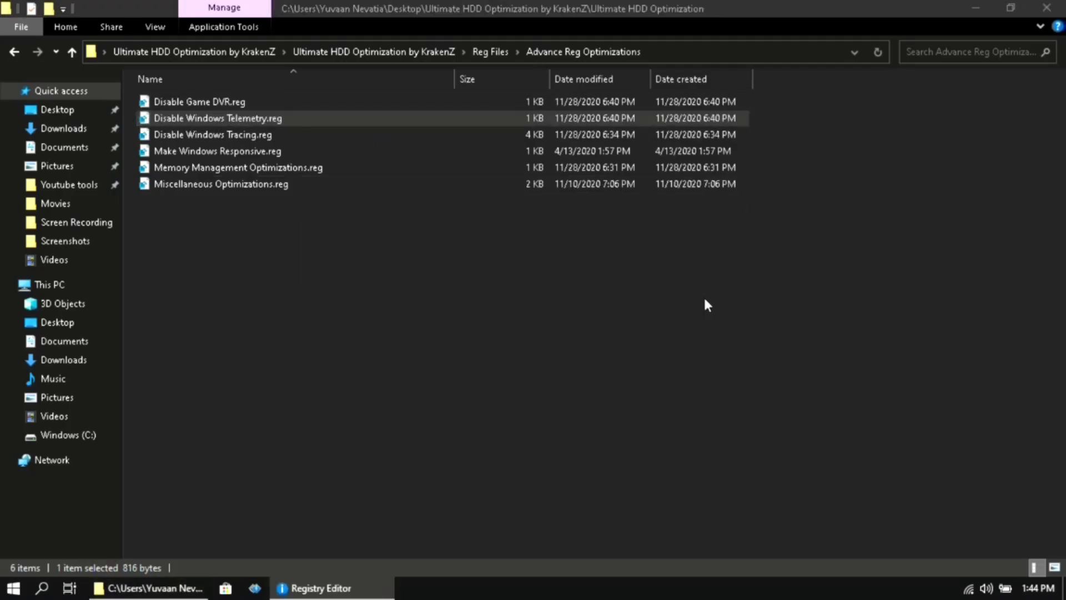
double_click(345, 134)
click(655, 326)
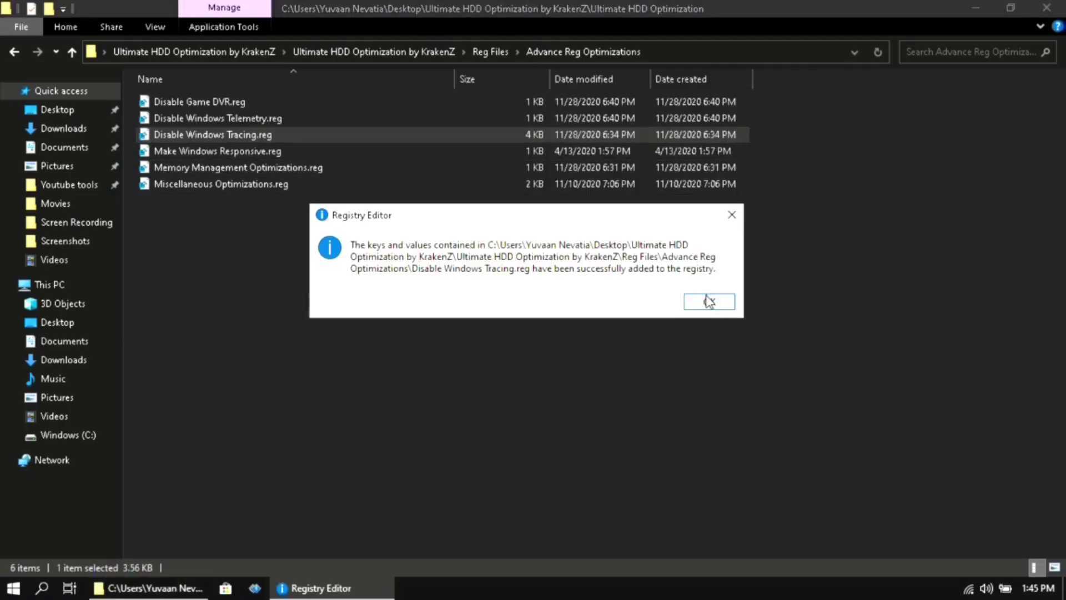
click(708, 303)
Merge Make Windows Responsive, Memory Management Optimizations and Miscellaneous Optimizations .reg files into the registry.
double_click(392, 151)
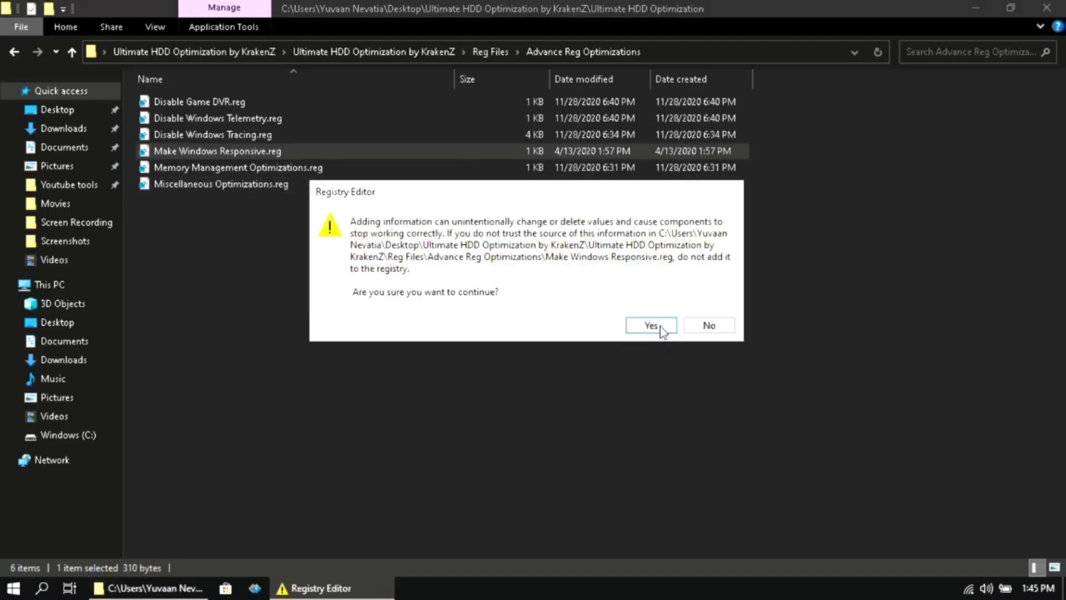
click(655, 329)
click(709, 302)
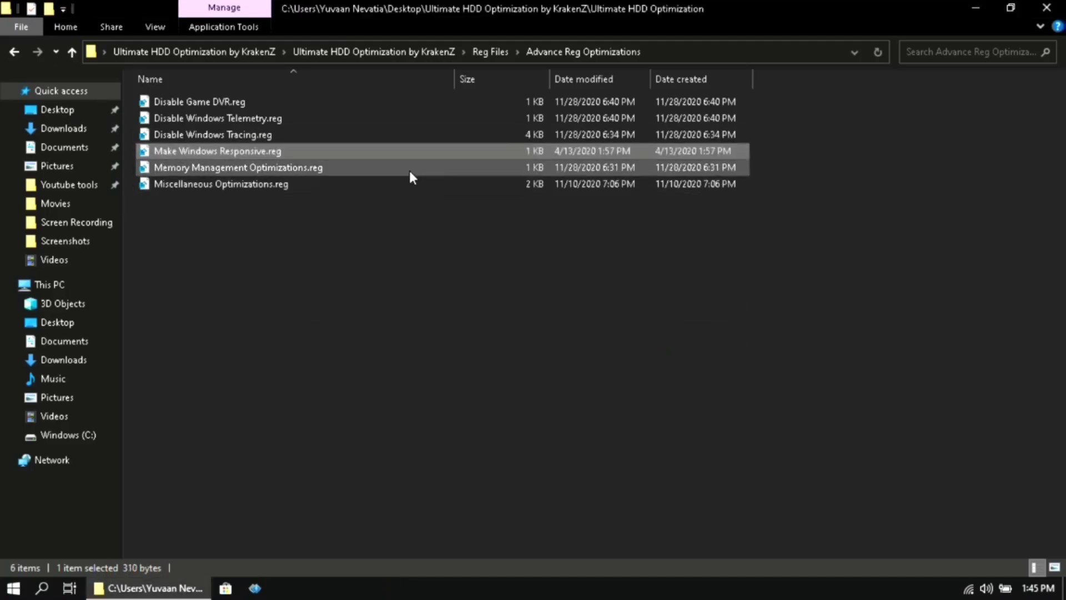
double_click(409, 169)
click(650, 326)
click(709, 304)
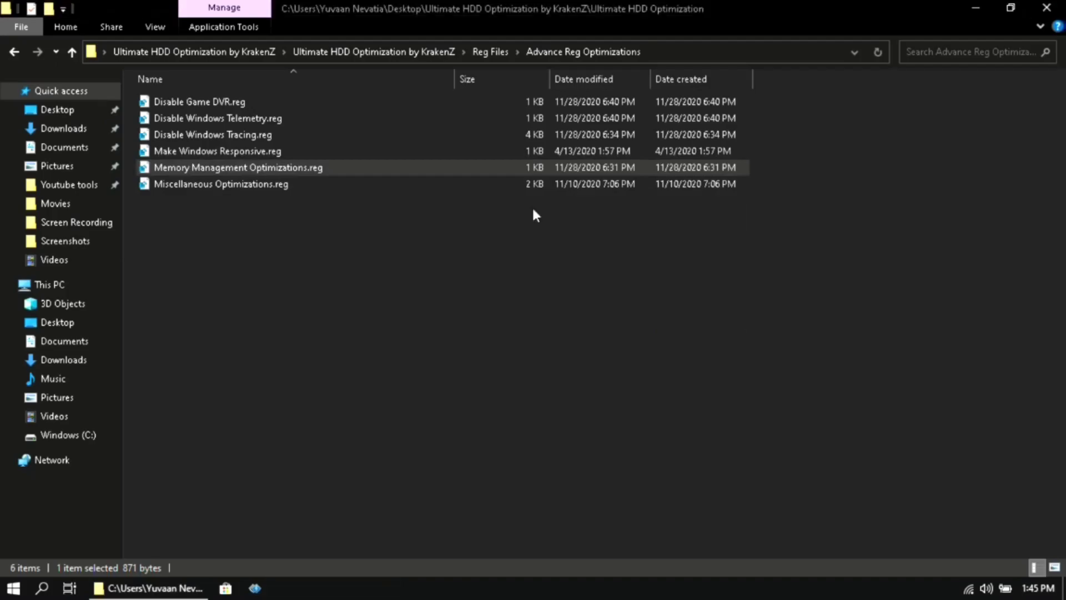
double_click(437, 184)
click(661, 331)
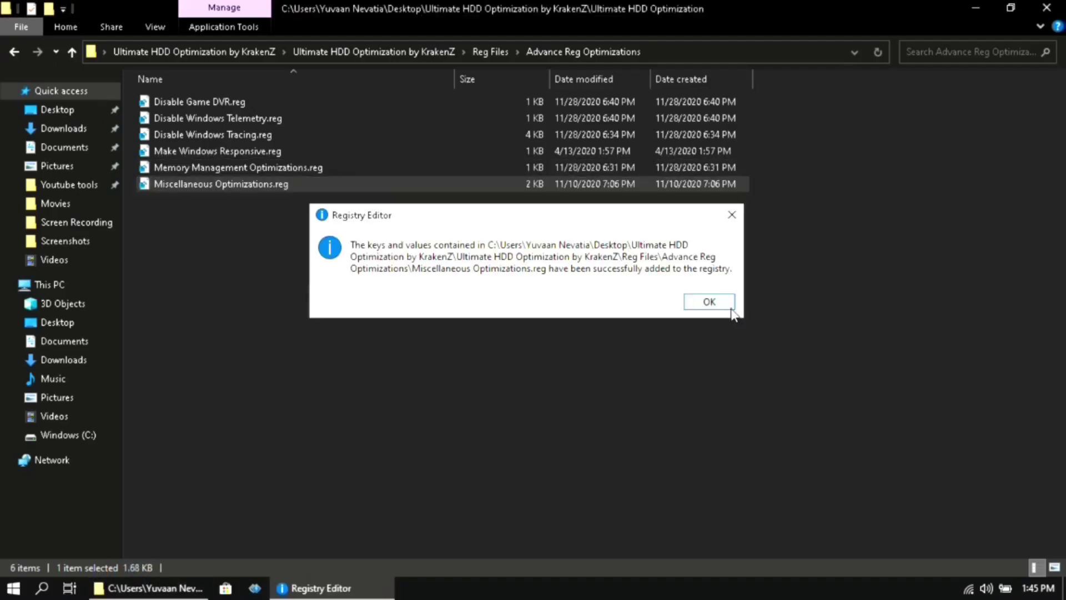
click(704, 301)
click(455, 261)
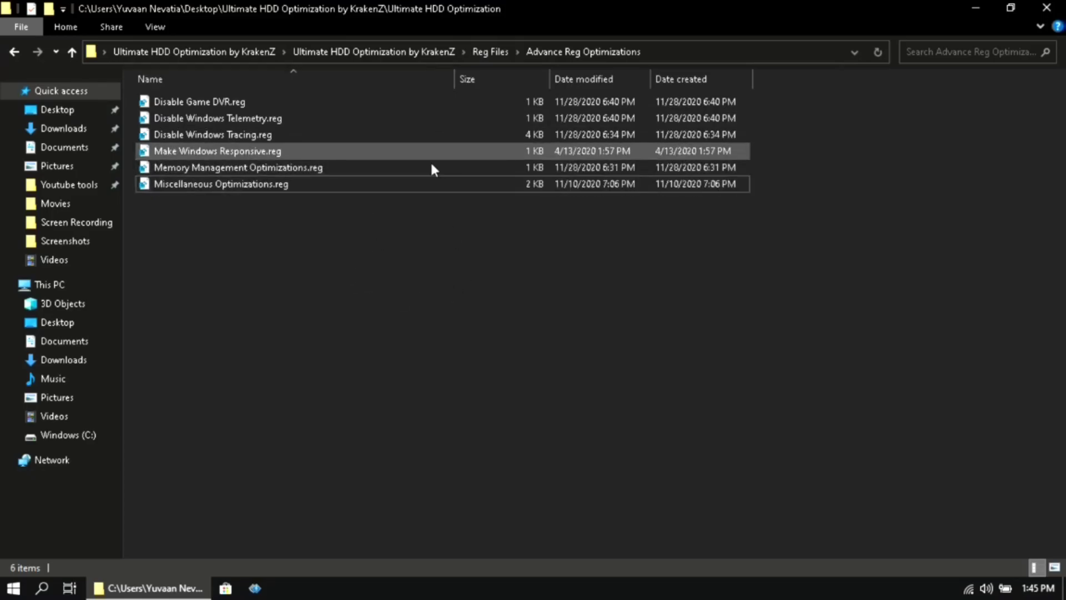
Go up to the main optimization folder and run Ultimate perfomance plan.bat from Ultimate power plan as administrator.
click(488, 53)
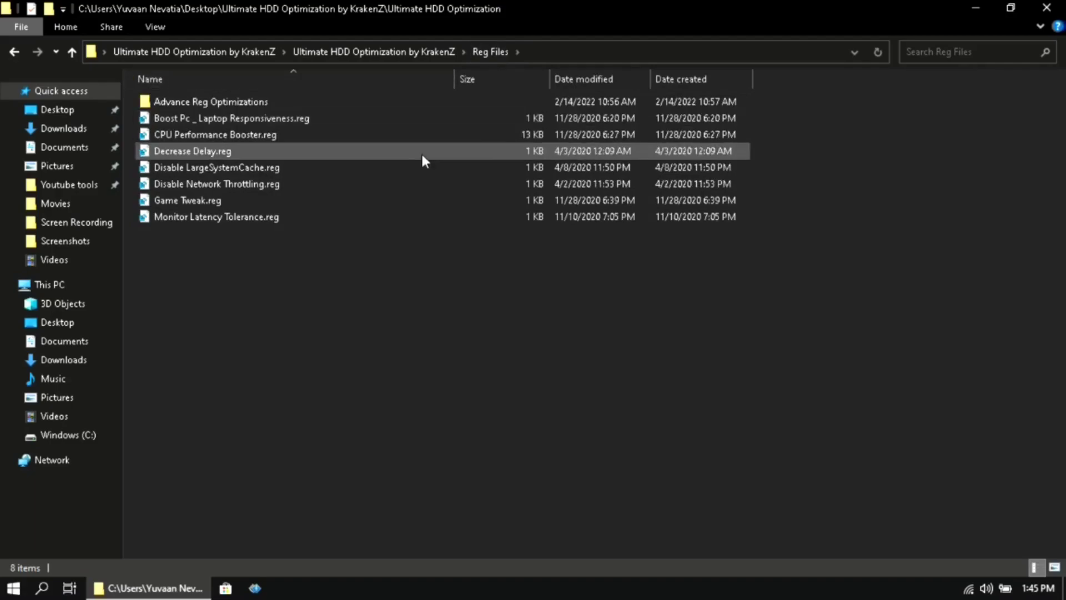
click(412, 58)
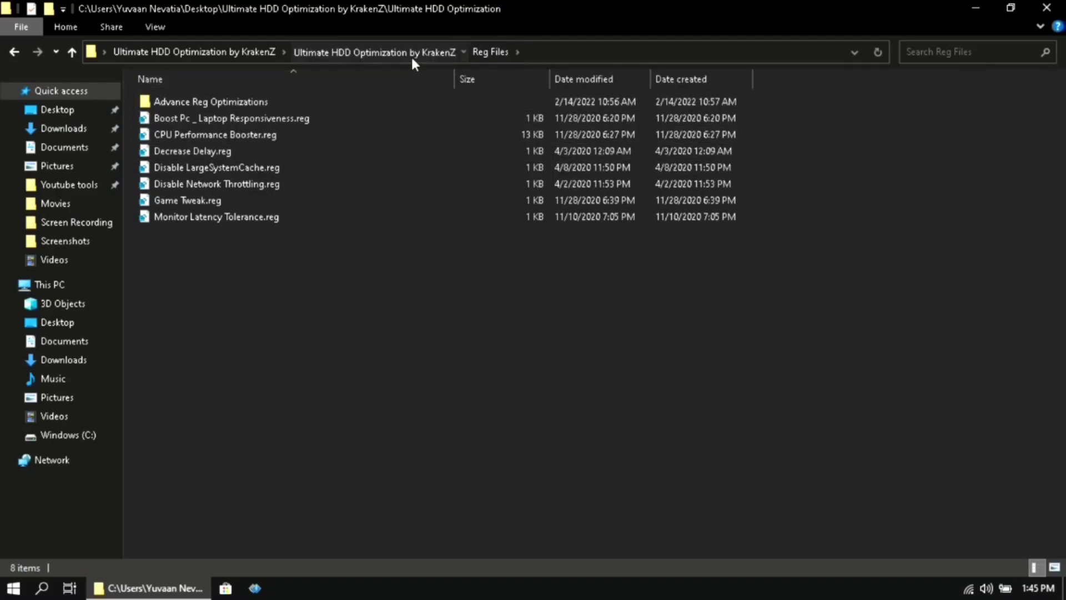
click(426, 221)
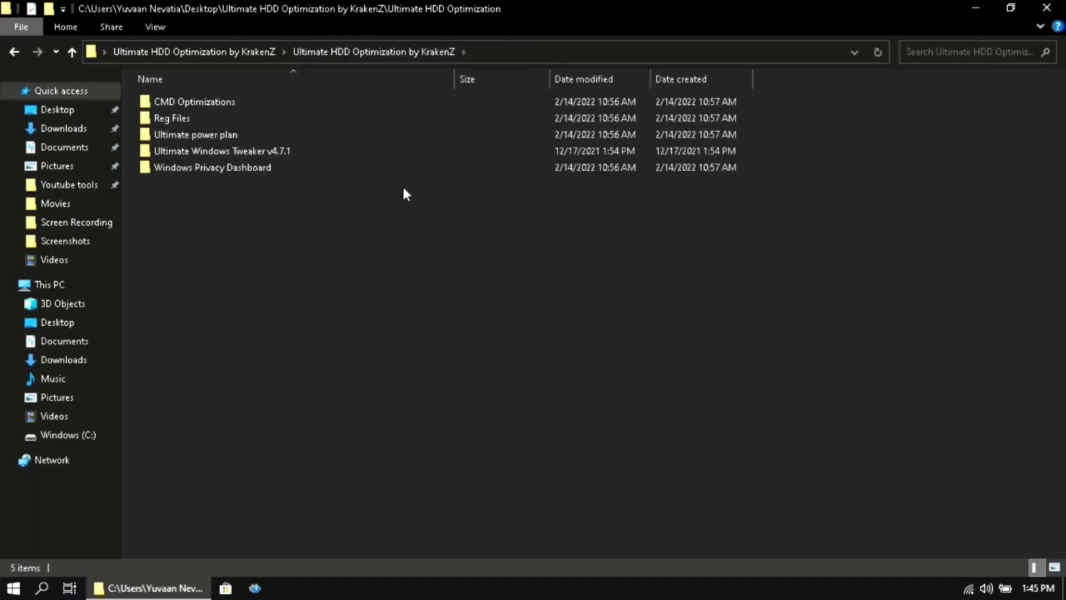
double_click(396, 135)
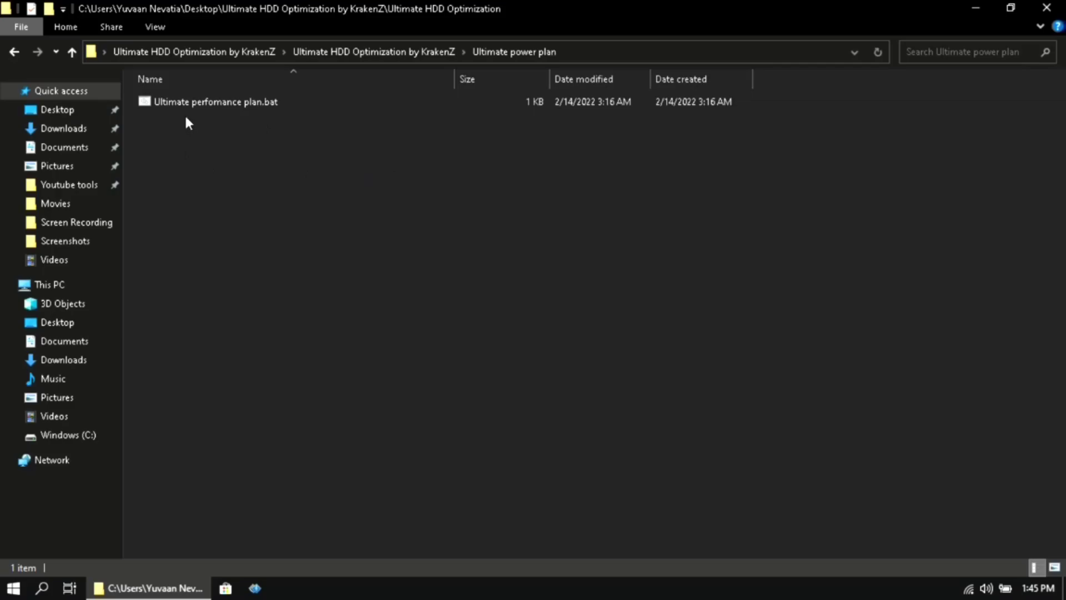
right_click(185, 105)
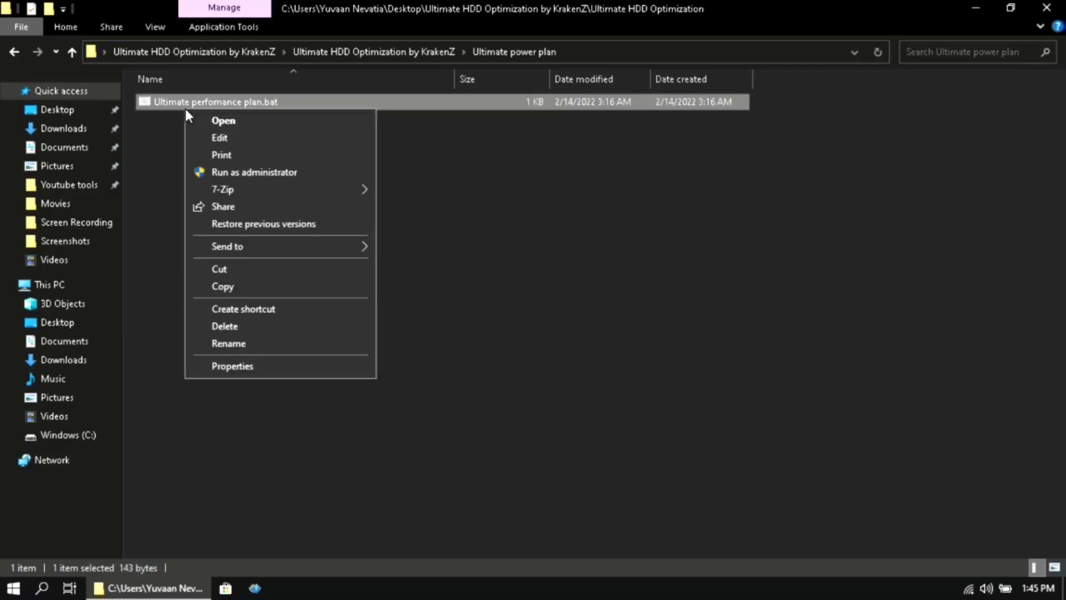
click(248, 172)
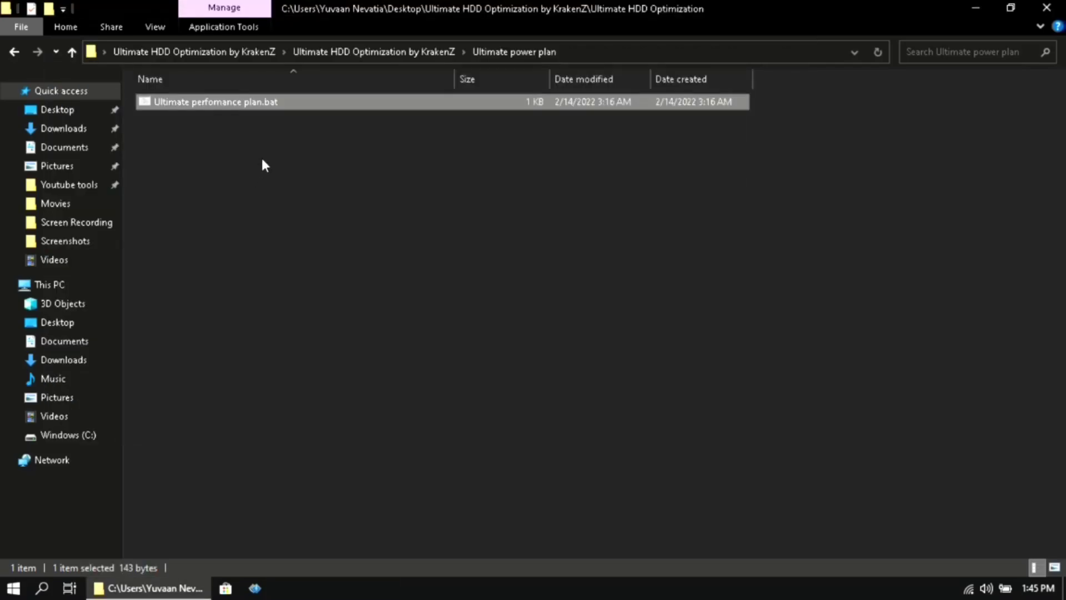
click(262, 165)
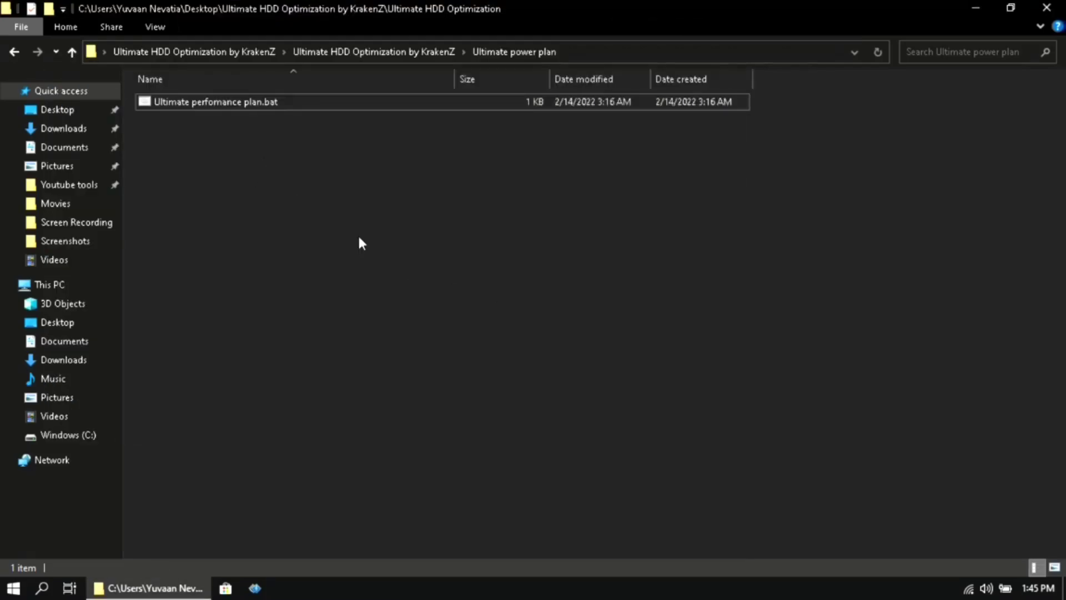
Search 'power', select the additional Ultimate Performance plan in Power Options, and close the window.
click(41, 588)
text(power)
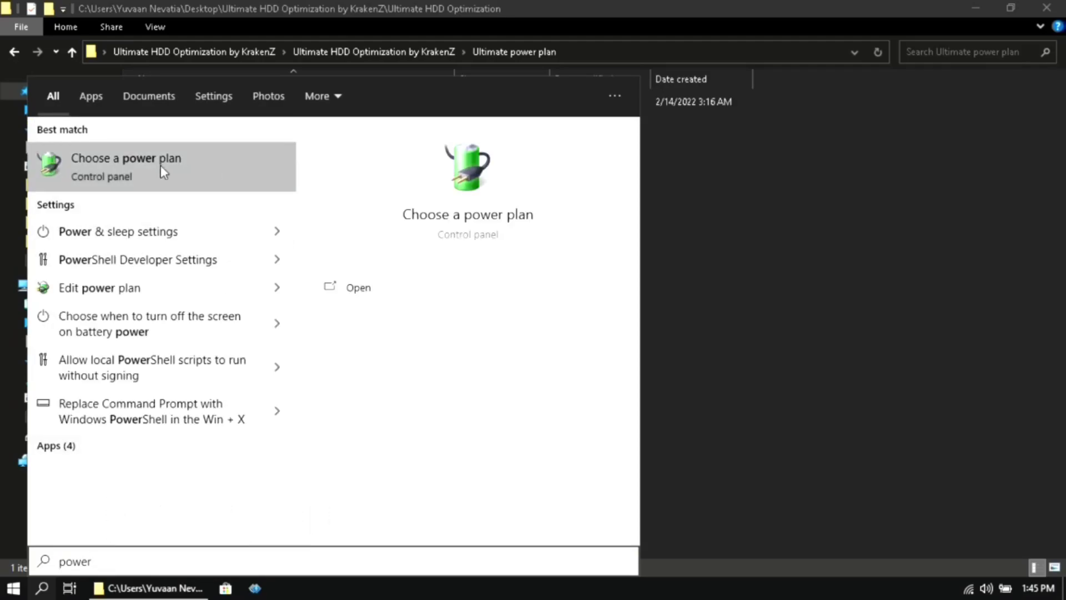
click(226, 181)
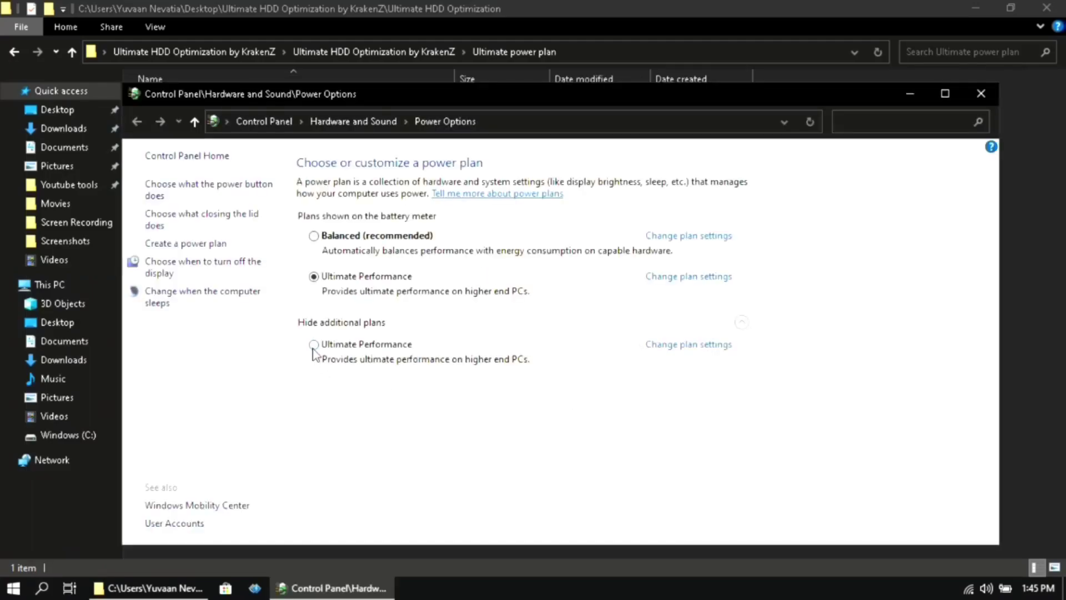
click(313, 346)
key(XF86MonBrightnessUp)
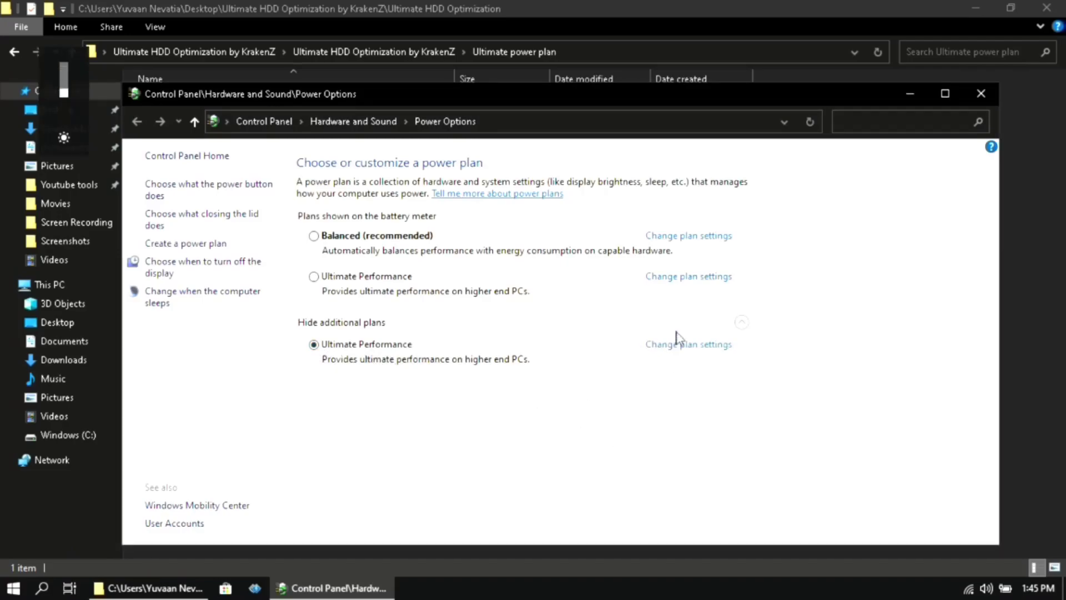
click(982, 95)
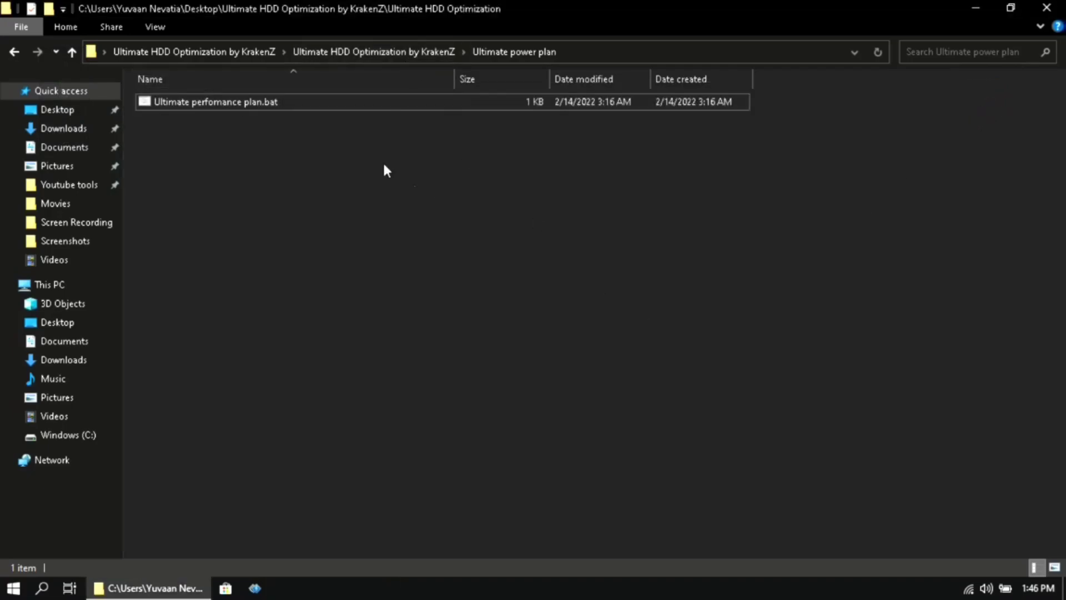
Open the Ultimate Windows Tweaker v4.7.1 folder and run its executable as administrator.
click(408, 59)
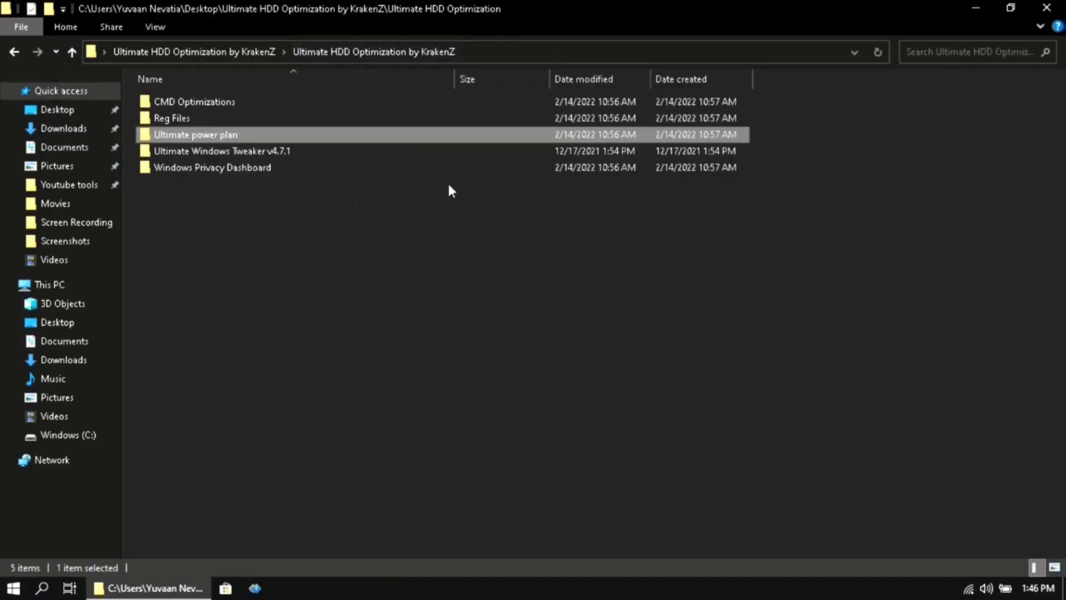
click(395, 244)
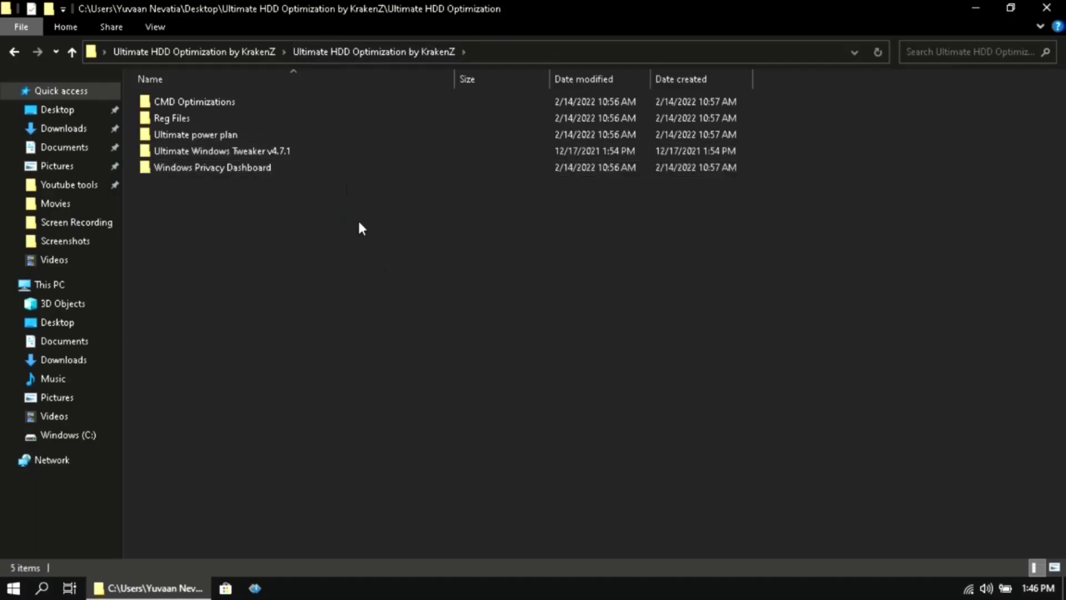
double_click(327, 151)
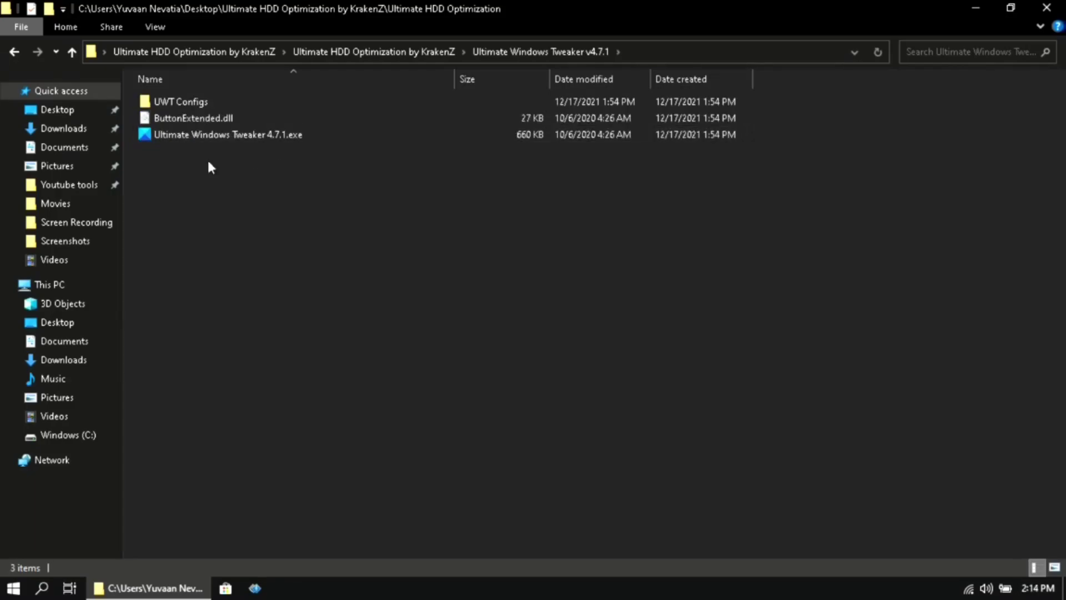
click(199, 133)
right_click(199, 133)
click(247, 160)
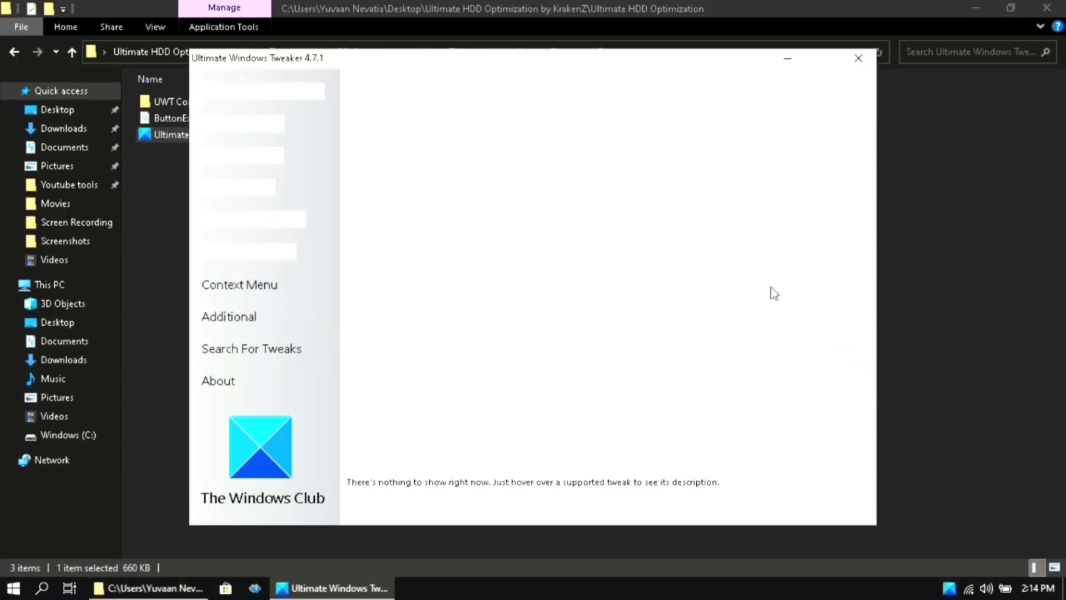
From the Additional page, import UWT Configs\UWT Config (Small).ini, apply it immediately, and close the tweaker.
click(225, 319)
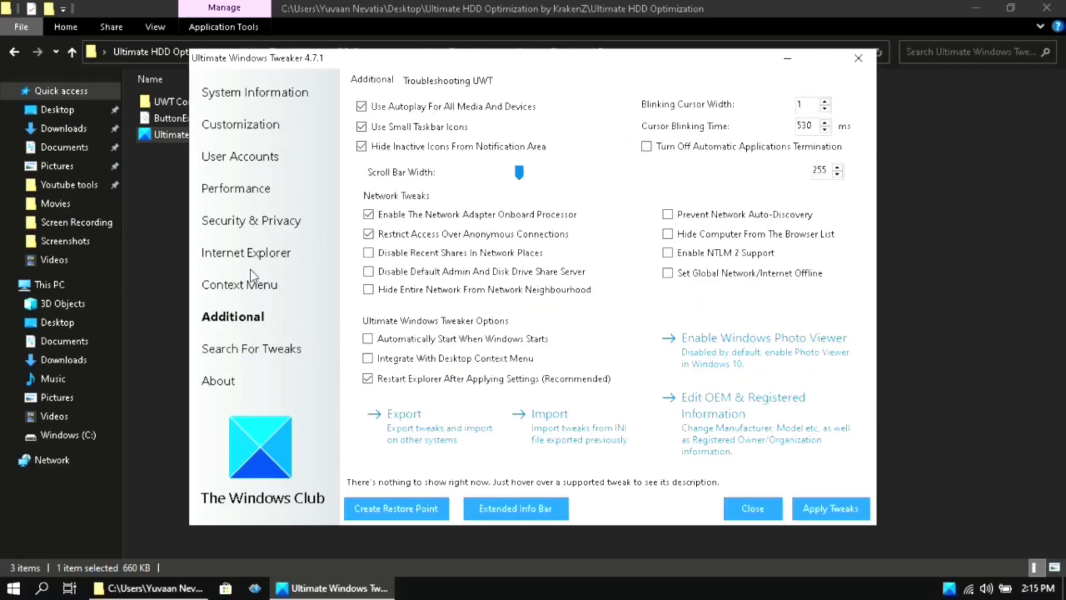
click(231, 319)
click(553, 424)
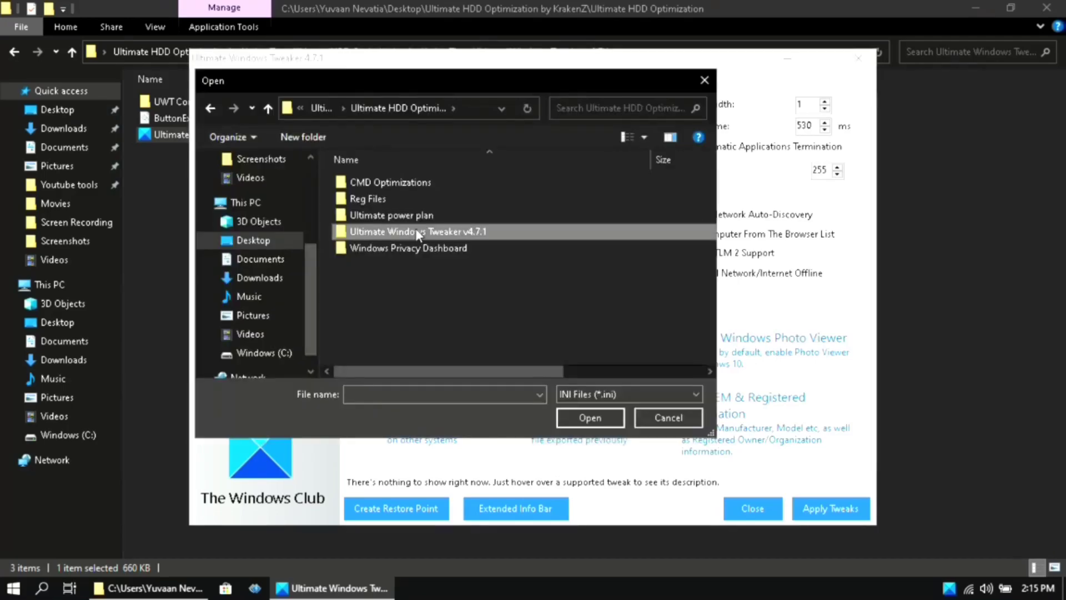
double_click(415, 228)
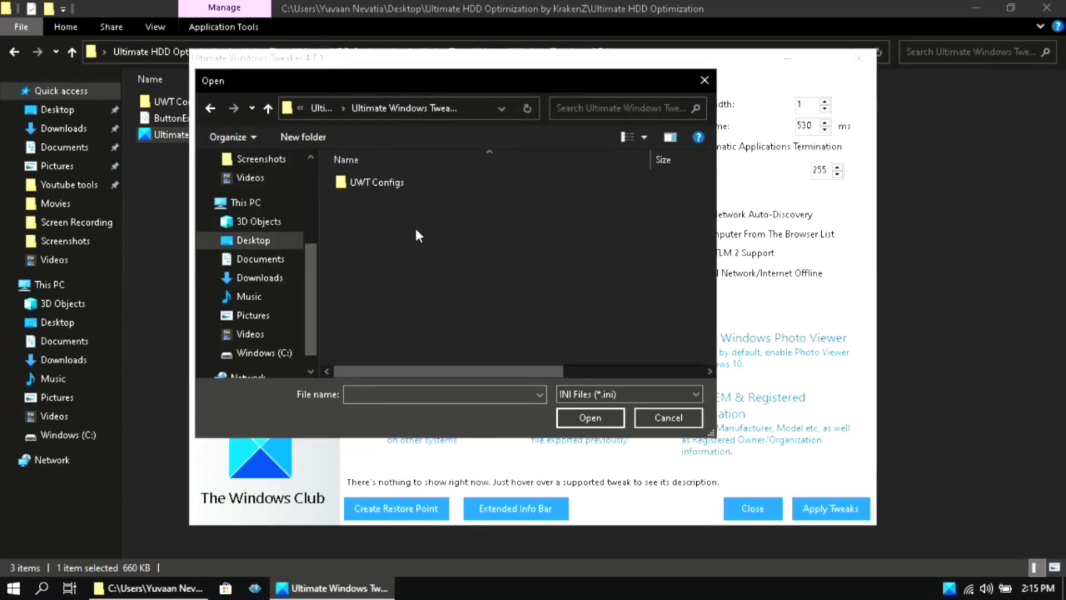
double_click(395, 181)
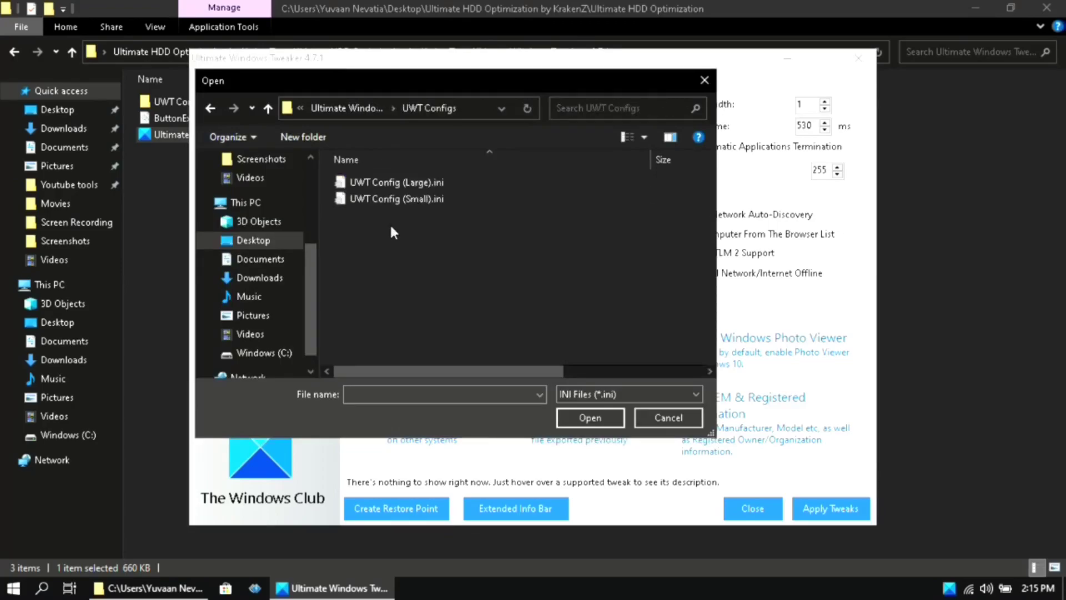
click(408, 186)
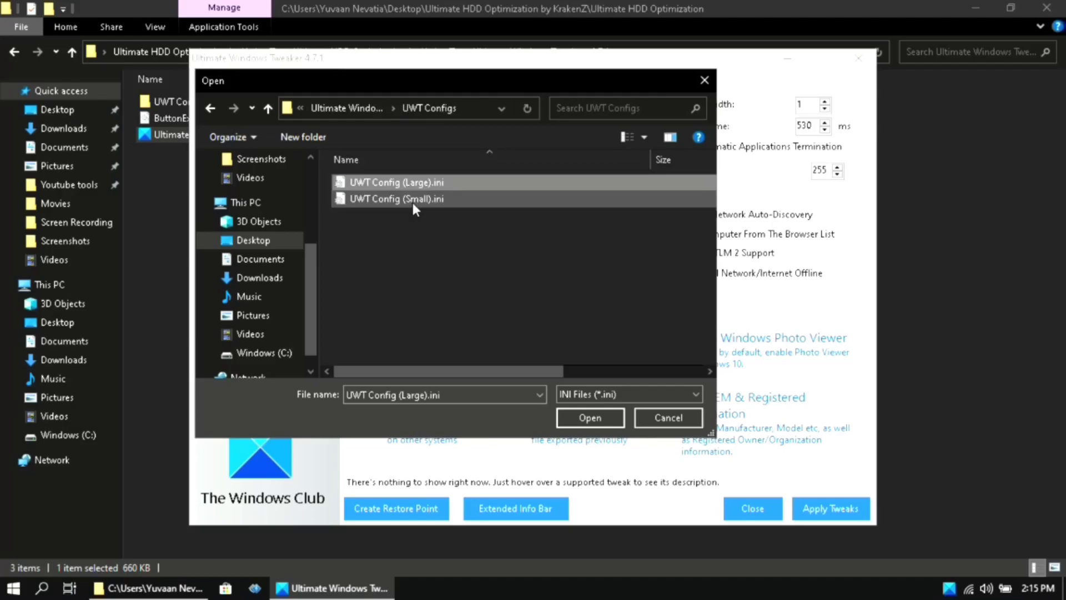
click(412, 202)
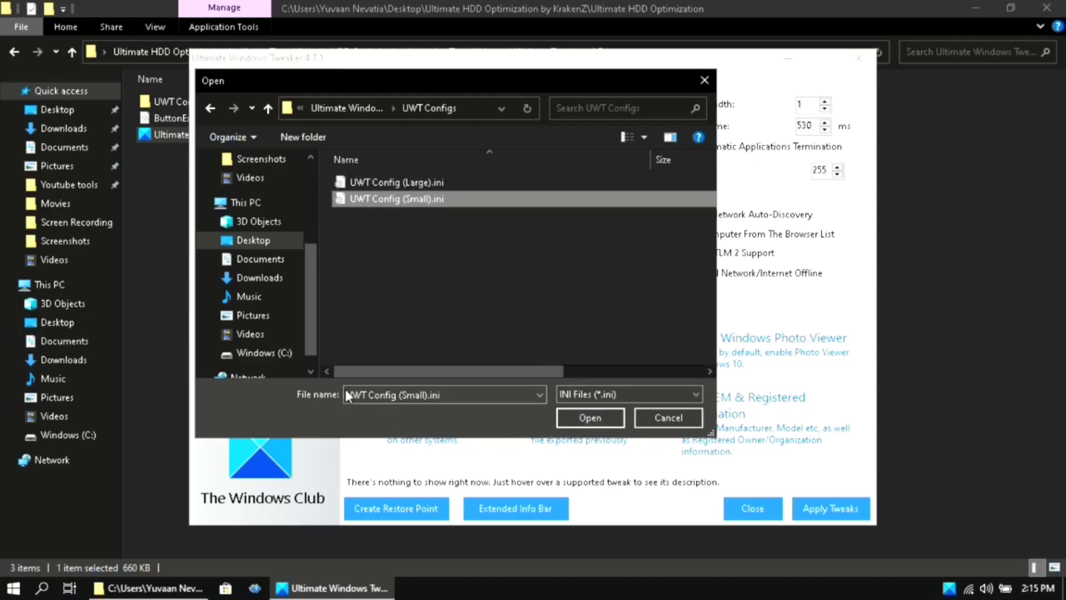
click(575, 424)
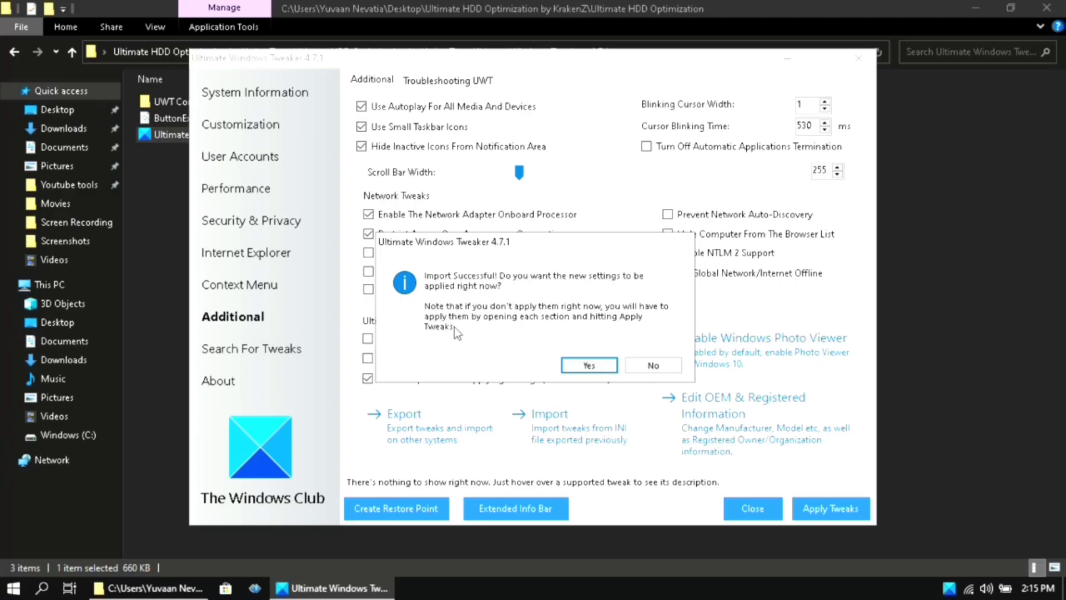
click(589, 365)
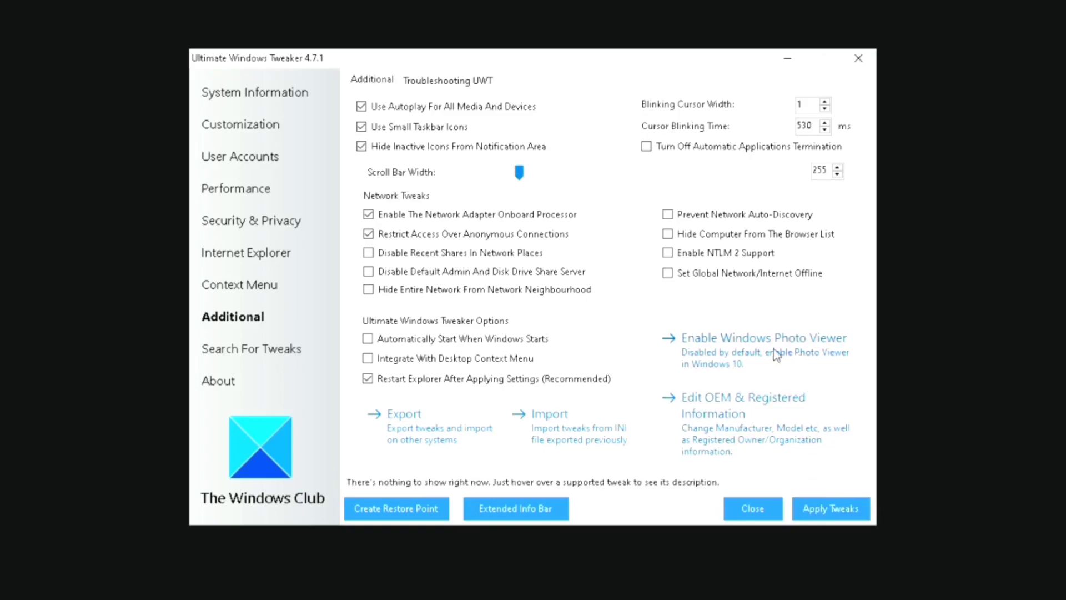
click(767, 516)
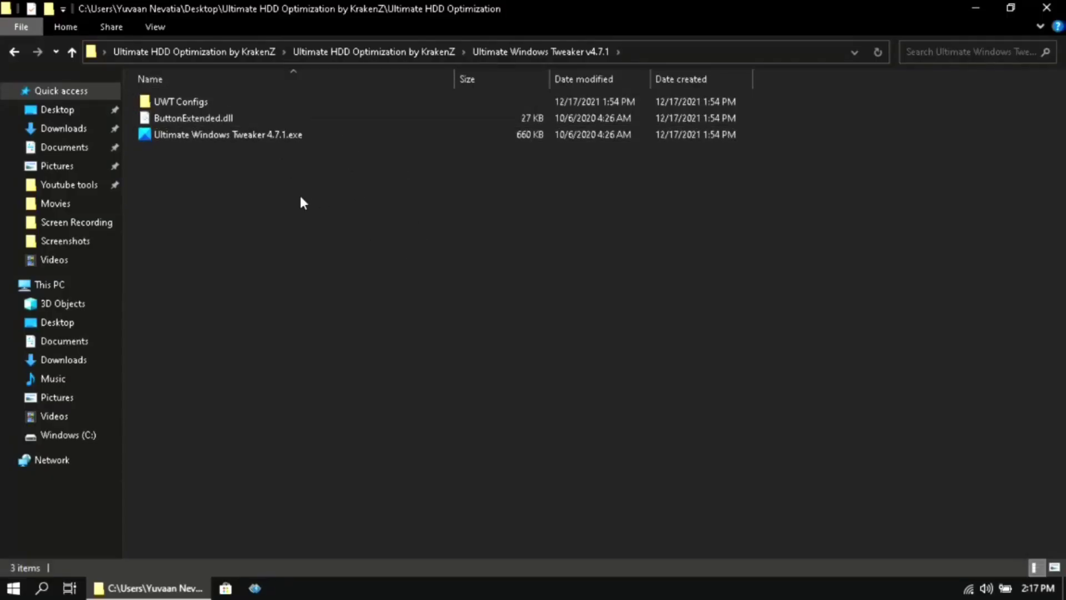
Go up to the main optimization folder, open Windows Privacy Dashboard, and run WPD.exe as administrator.
click(381, 51)
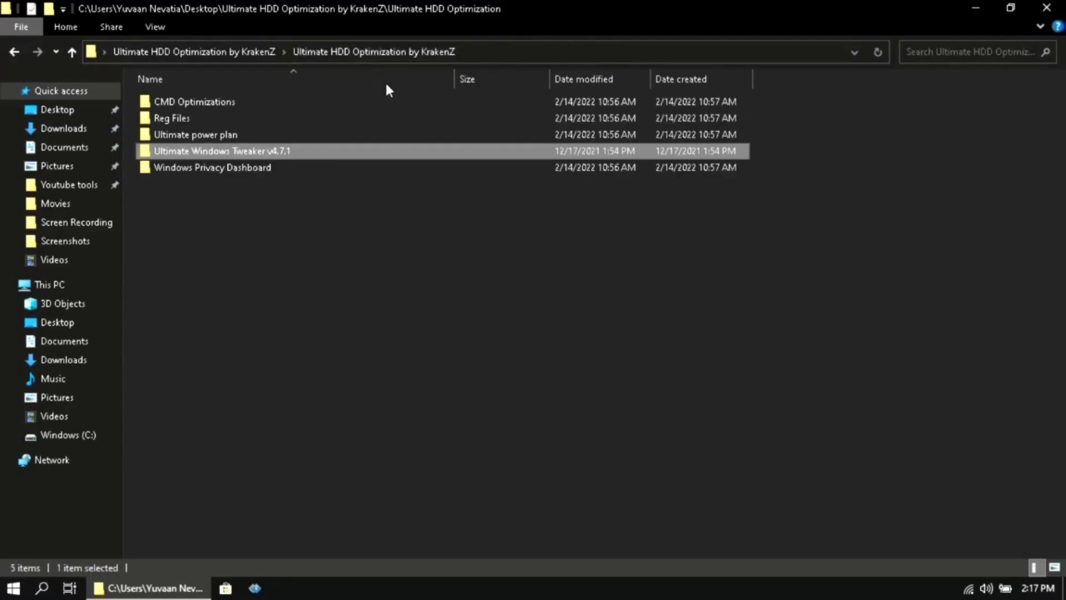
click(390, 191)
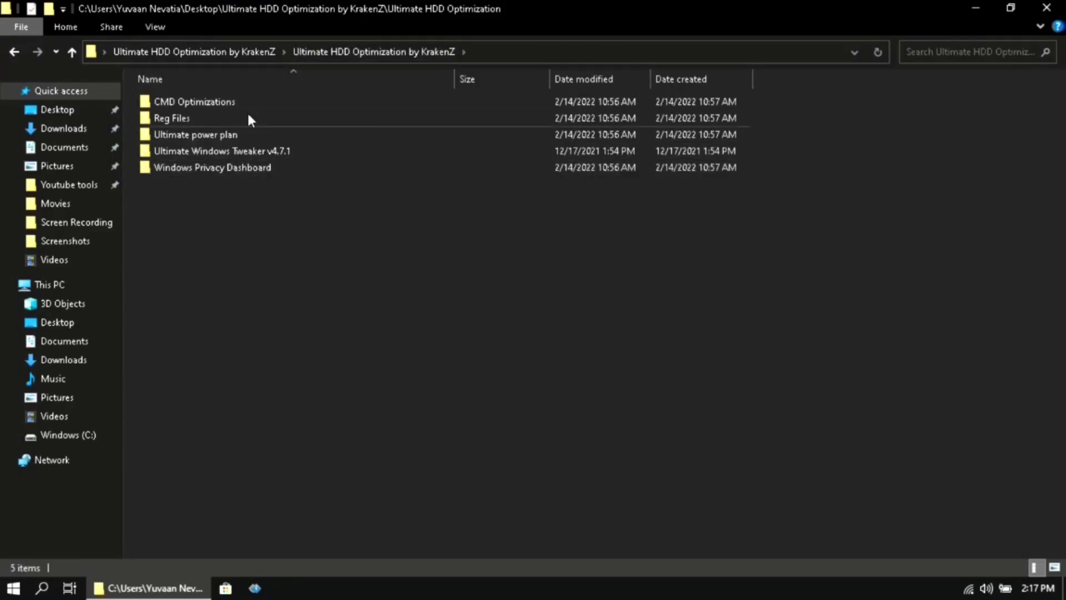
click(231, 172)
double_click(231, 172)
click(175, 138)
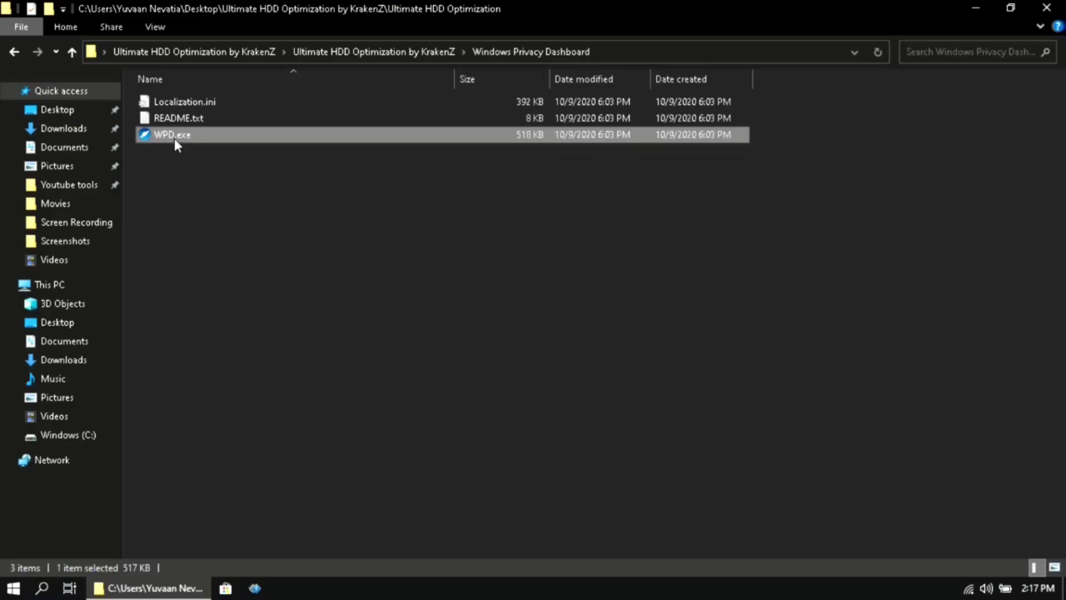
right_click(174, 138)
click(239, 169)
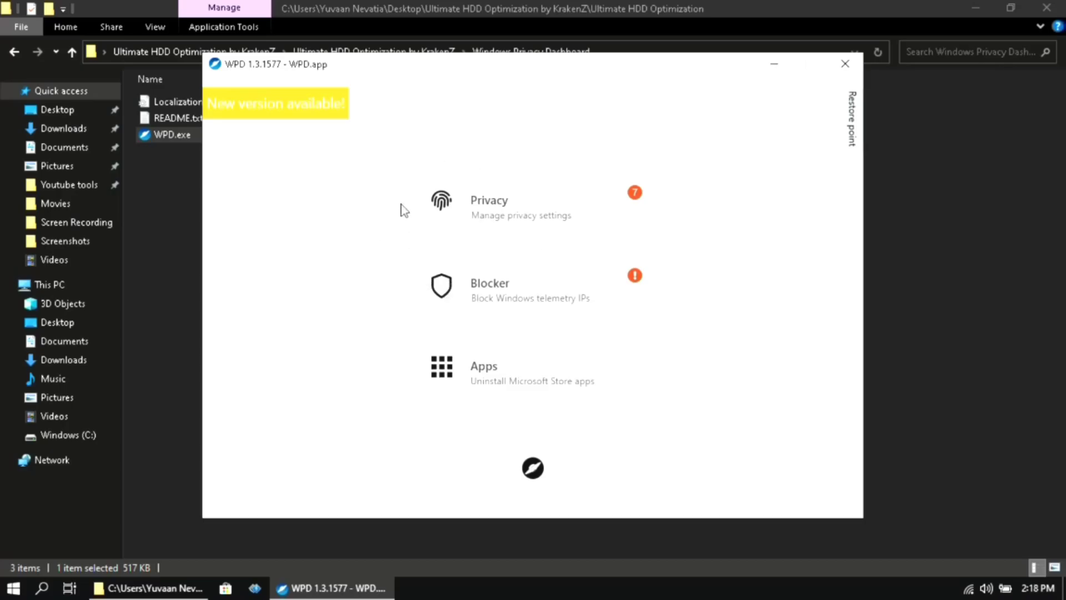
On the Privacy page, turn off Windows Error Reporting, Steps Recorder, Telemetry and Microsoft Support Diagnostic Tool.
click(484, 217)
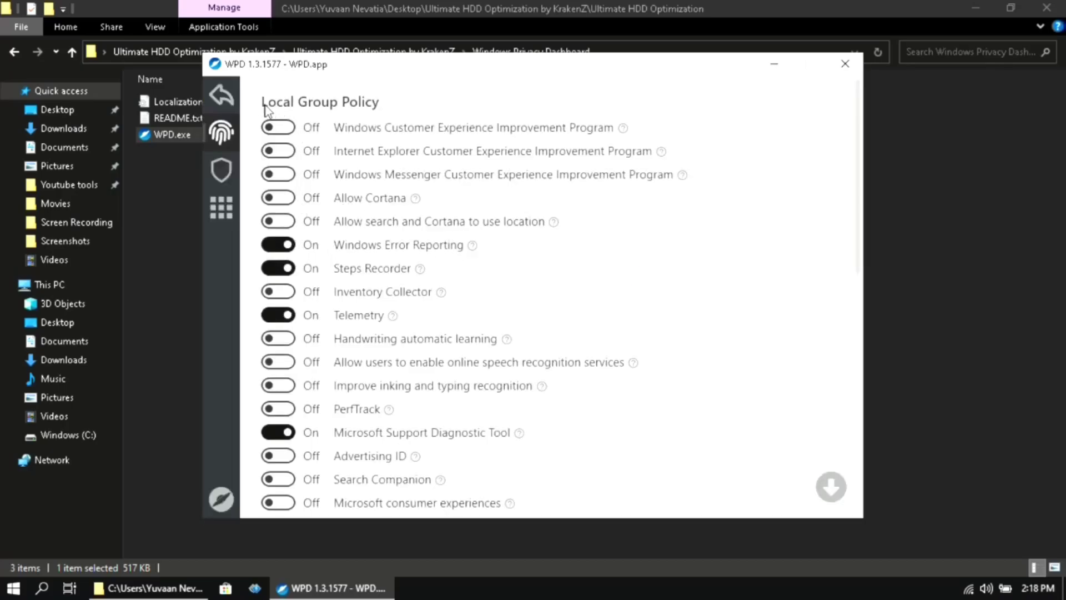
click(284, 243)
click(281, 268)
click(284, 315)
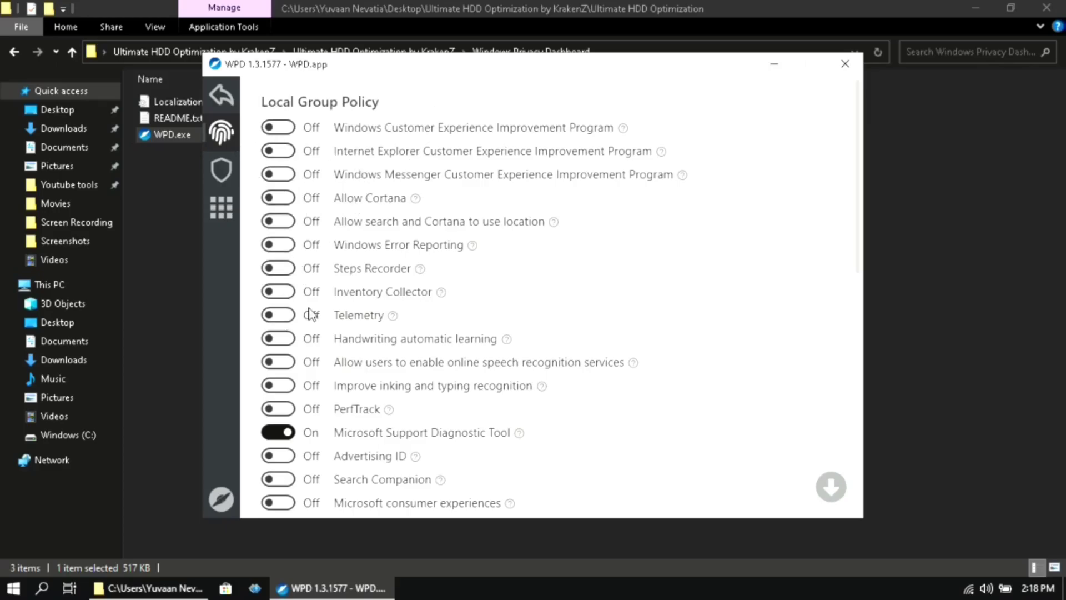
scroll(311, 315, down, 1)
click(279, 395)
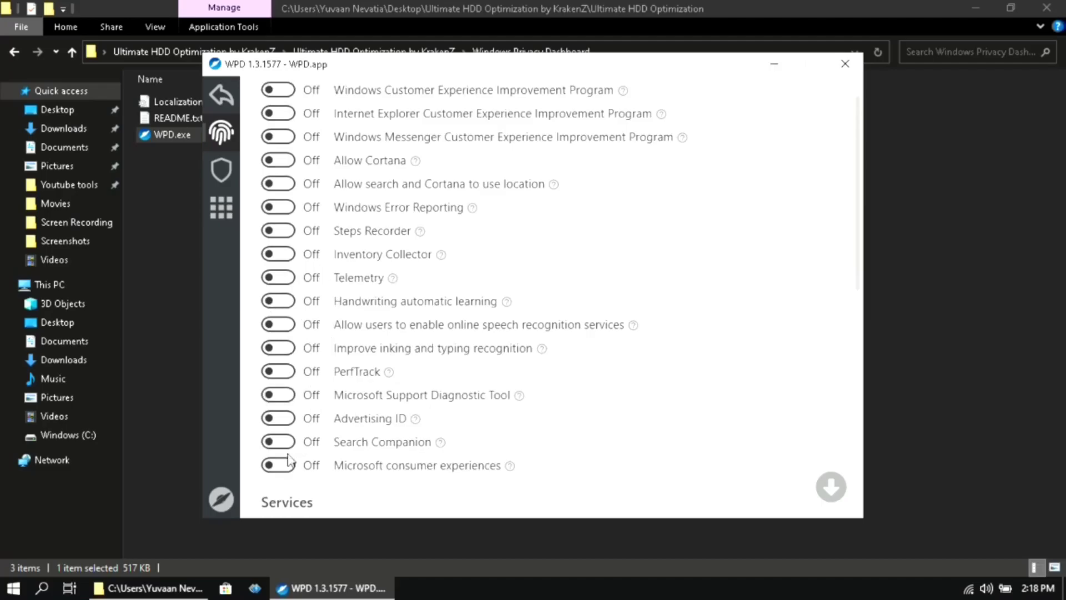
scroll(281, 284, up, 1)
scroll(278, 389, down, 2)
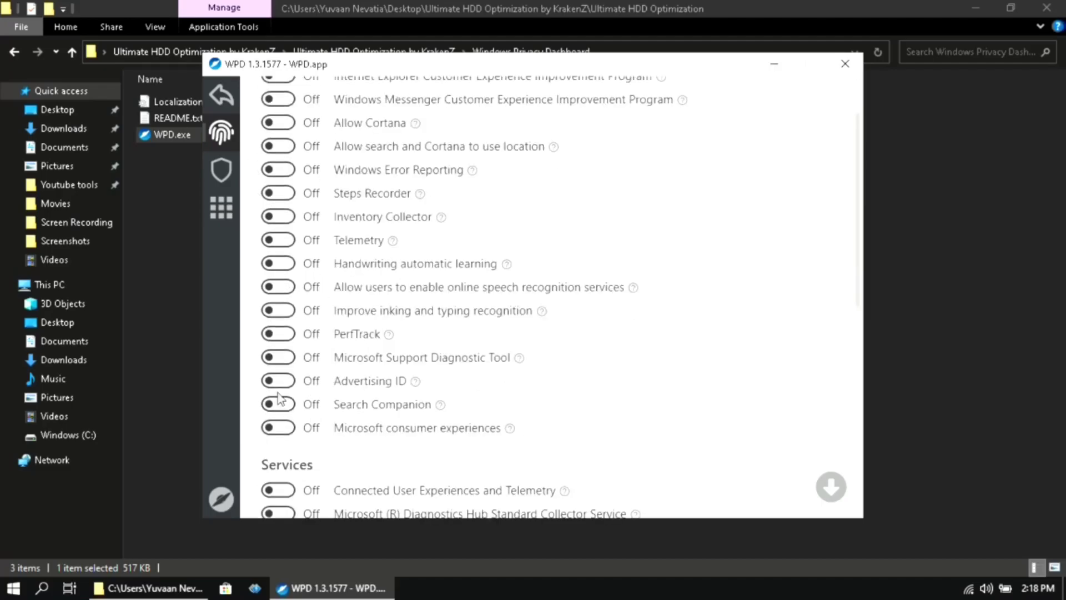
scroll(280, 399, down, 4)
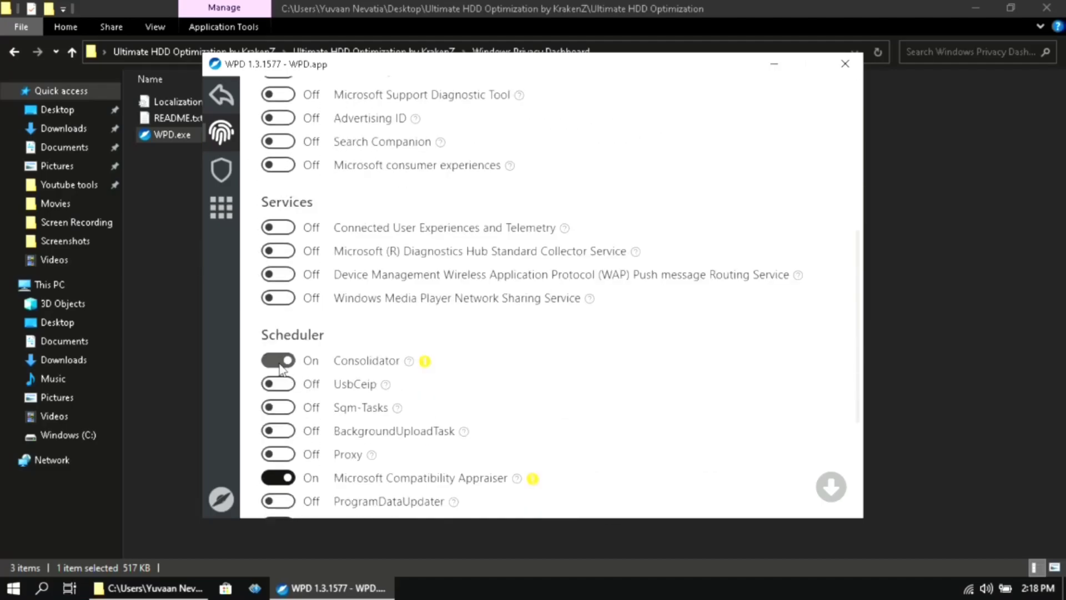
Switch off the Consolidator, Microsoft Compatibility Appraiser and Device Census scheduled tasks.
click(280, 367)
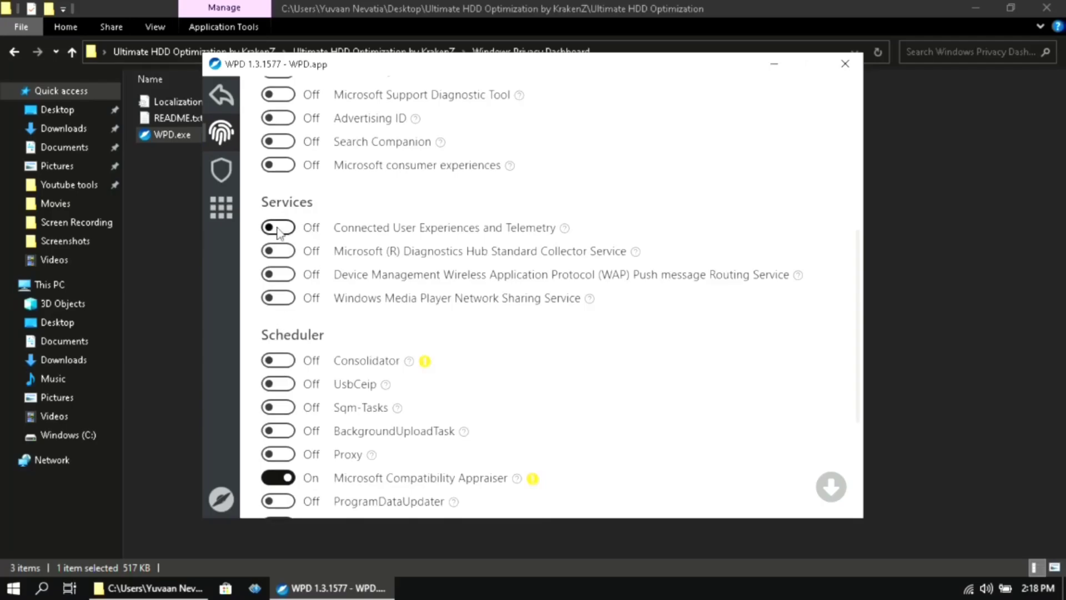
scroll(374, 325, down, 1)
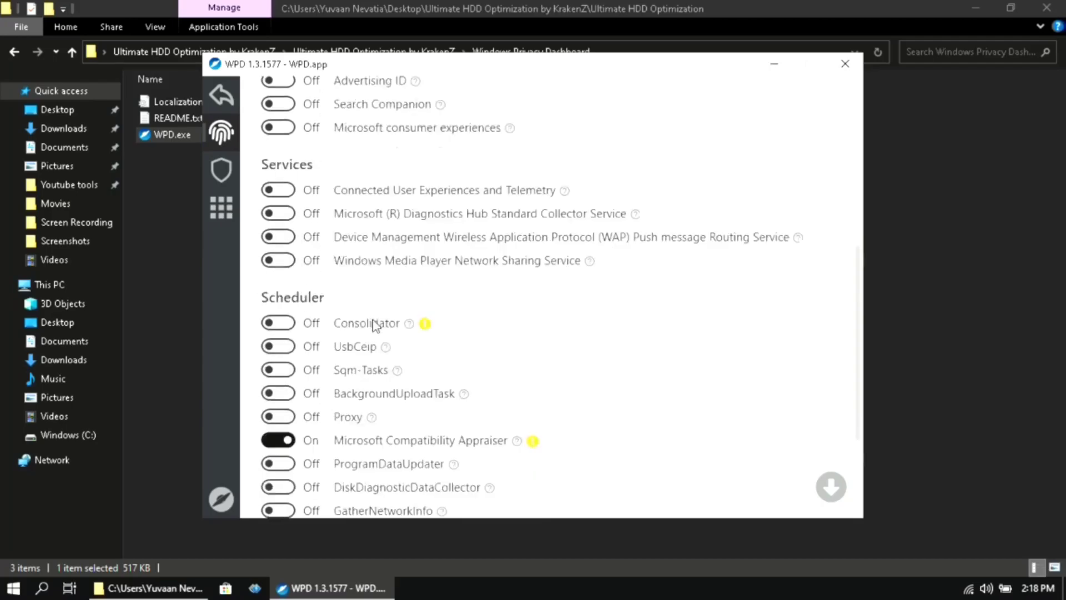
scroll(374, 324, down, 1)
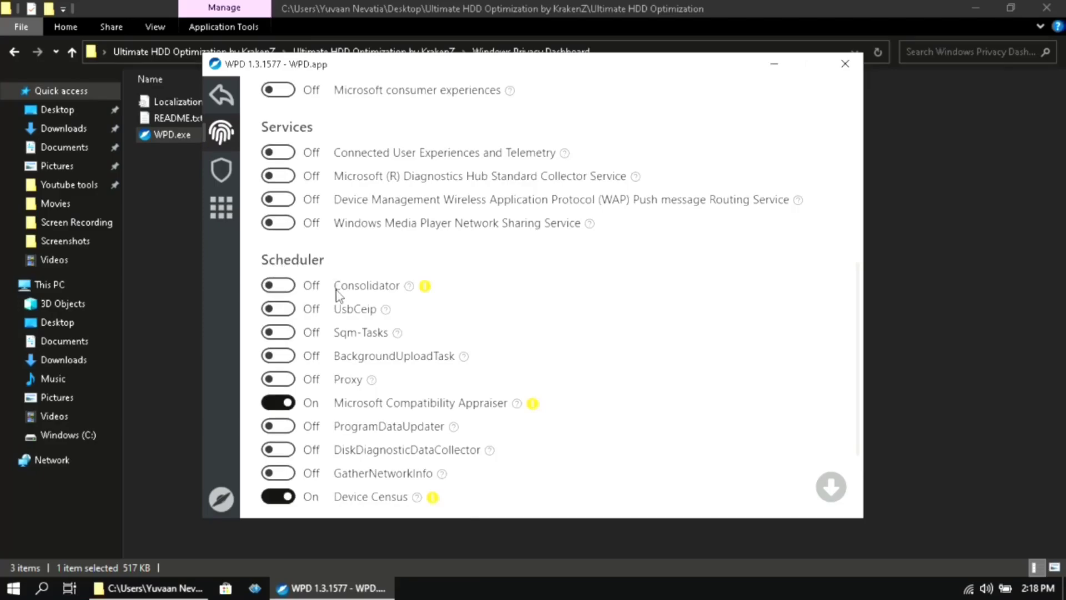
scroll(339, 297, down, 2)
click(312, 327)
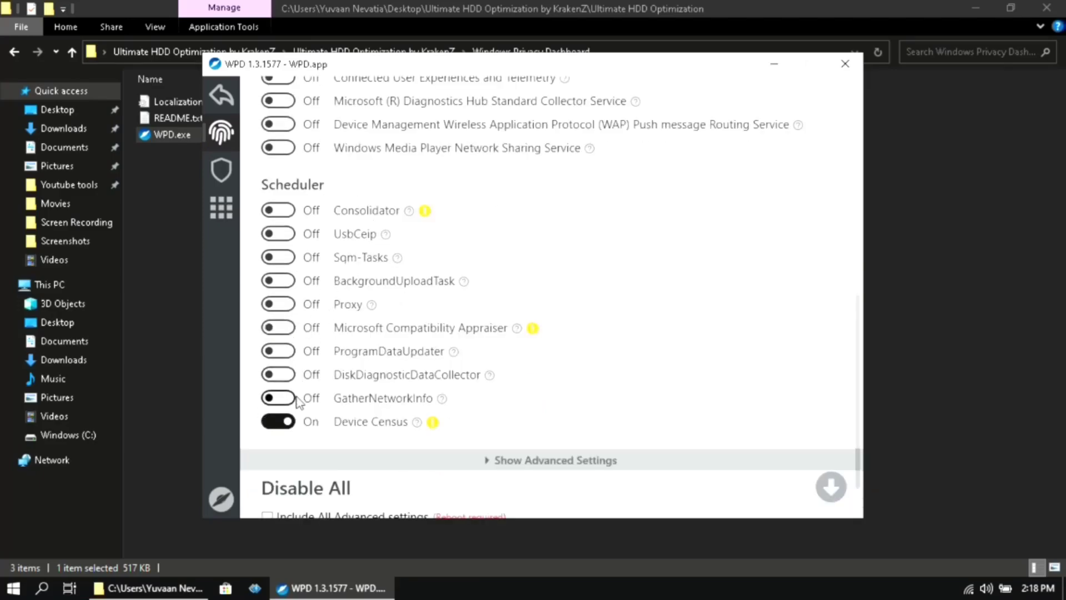
click(284, 421)
scroll(295, 286, up, 13)
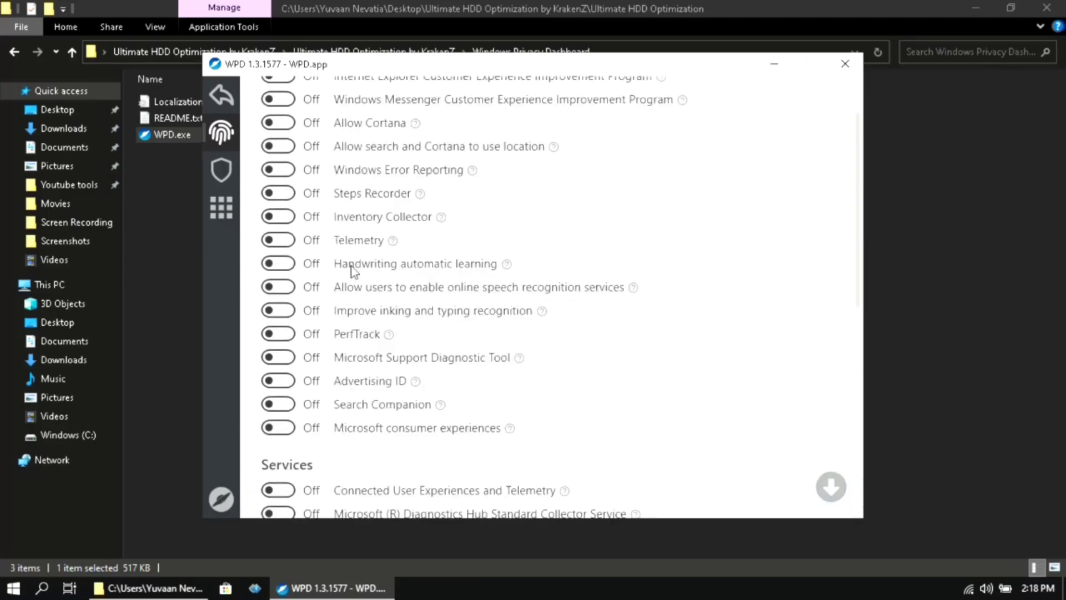
scroll(328, 184, down, 7)
scroll(328, 277, down, 5)
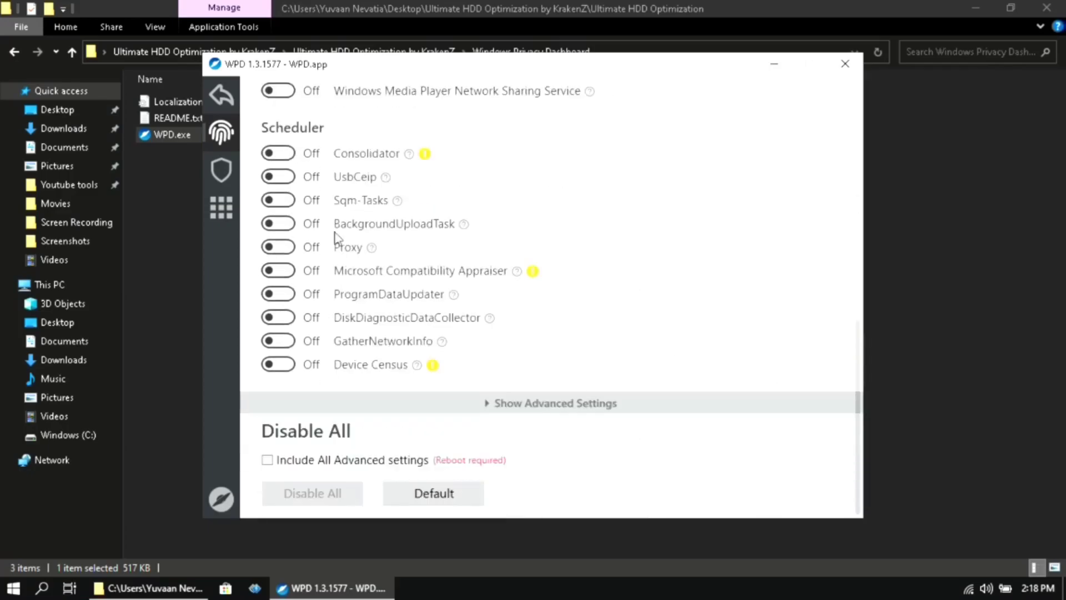
click(551, 401)
scroll(545, 231, down, 3)
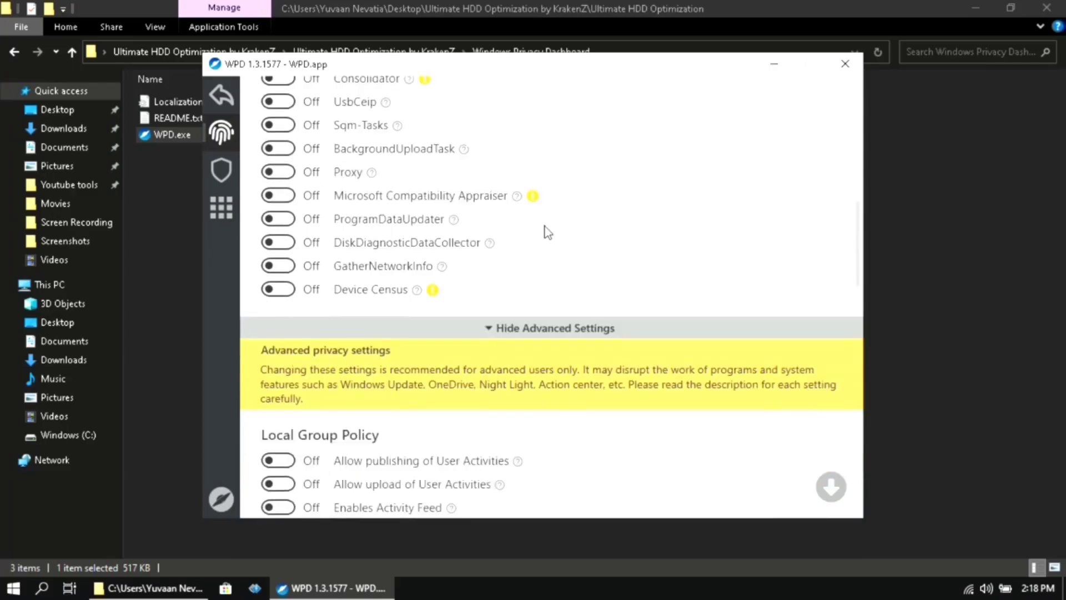
scroll(547, 233, down, 3)
scroll(516, 219, up, 2)
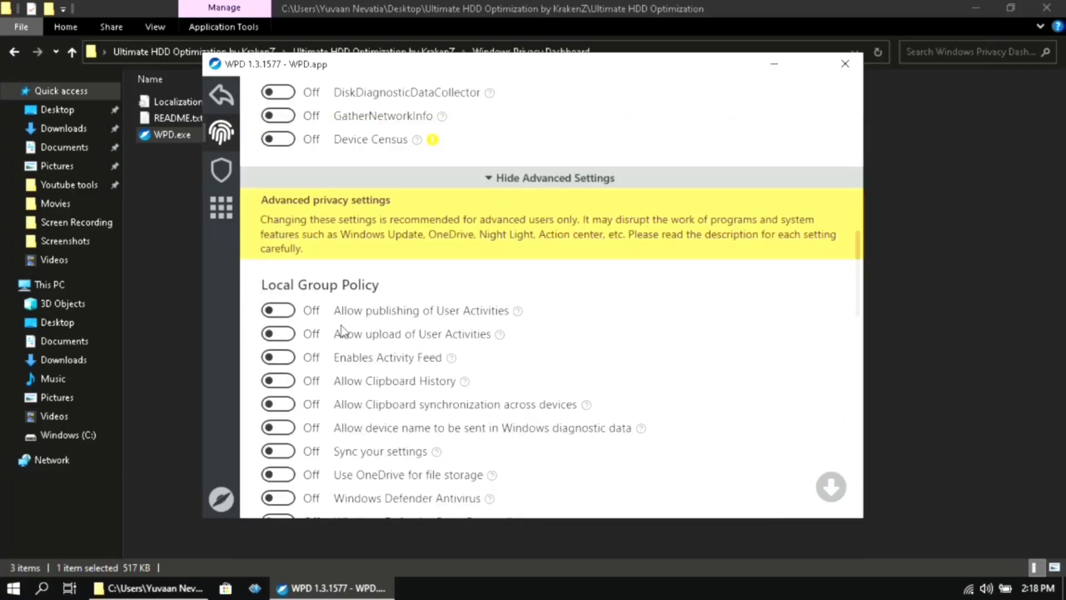
click(286, 334)
click(285, 335)
click(280, 409)
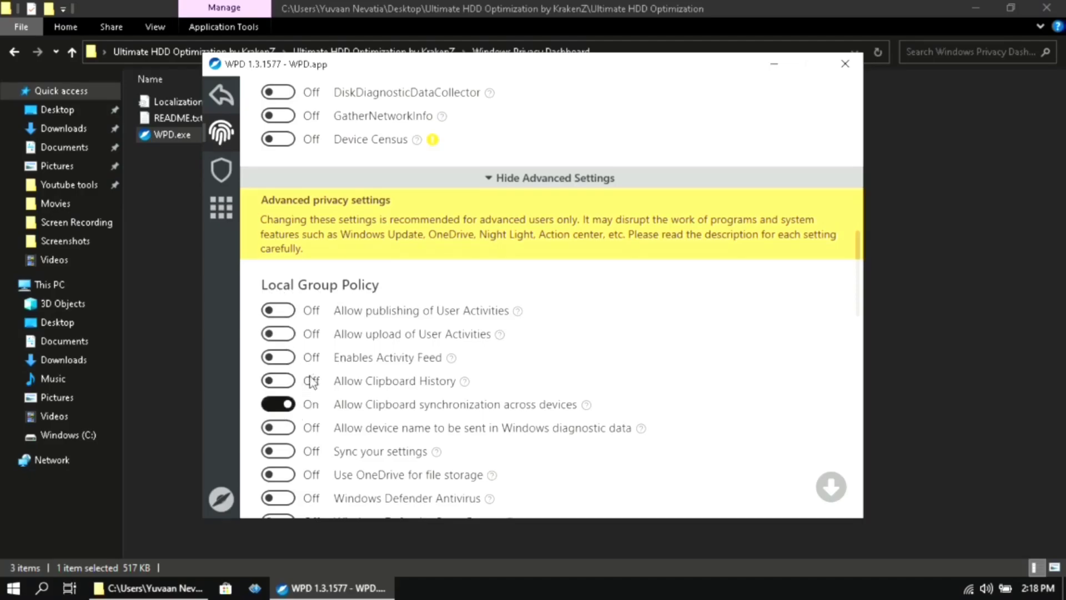
click(278, 407)
scroll(256, 258, down, 1)
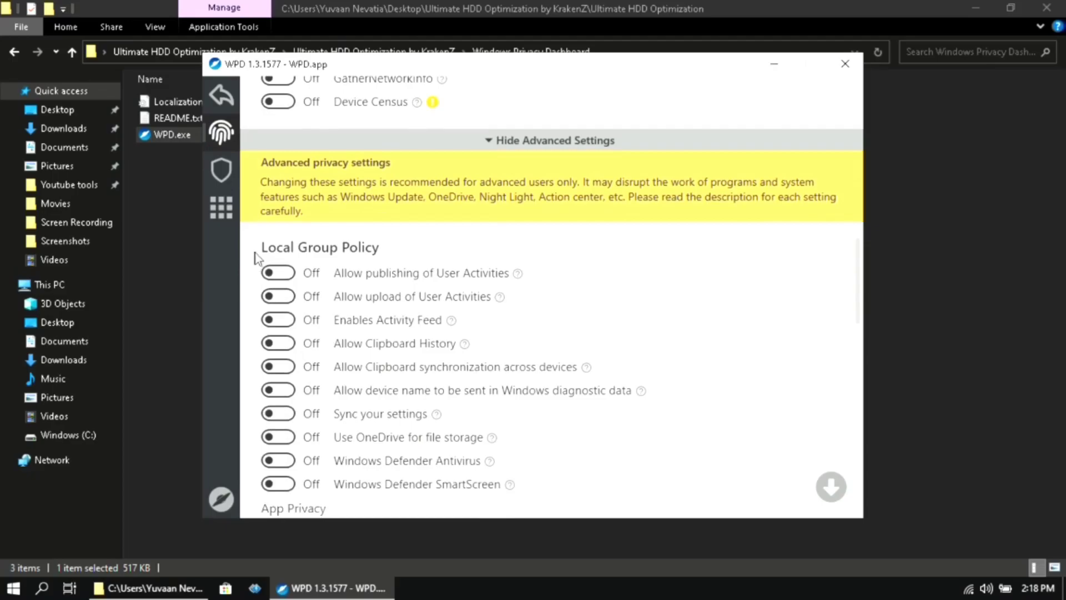
scroll(341, 326, down, 1)
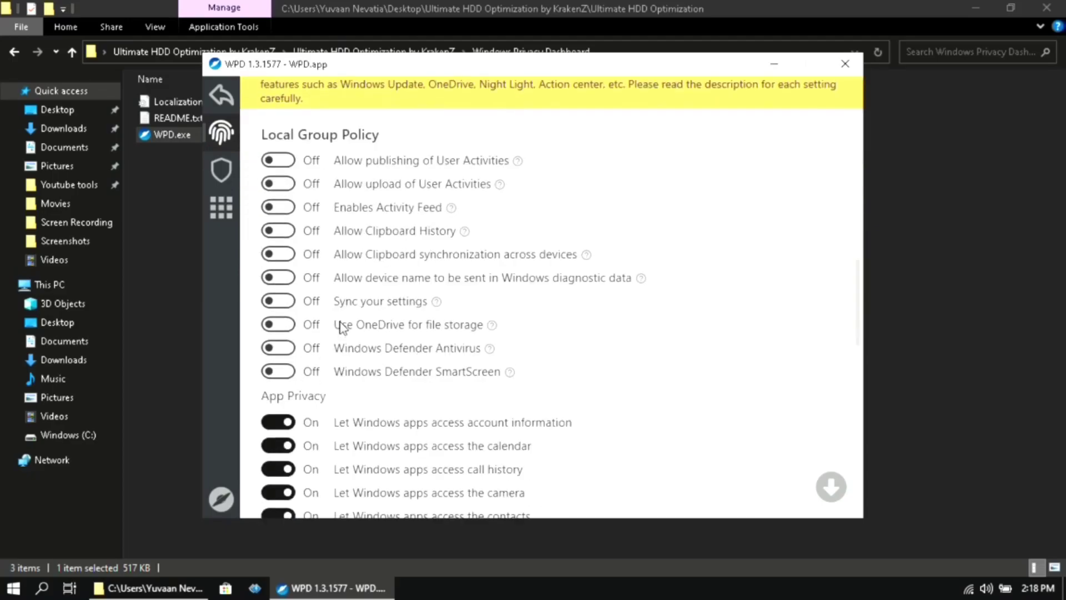
scroll(342, 327, down, 12)
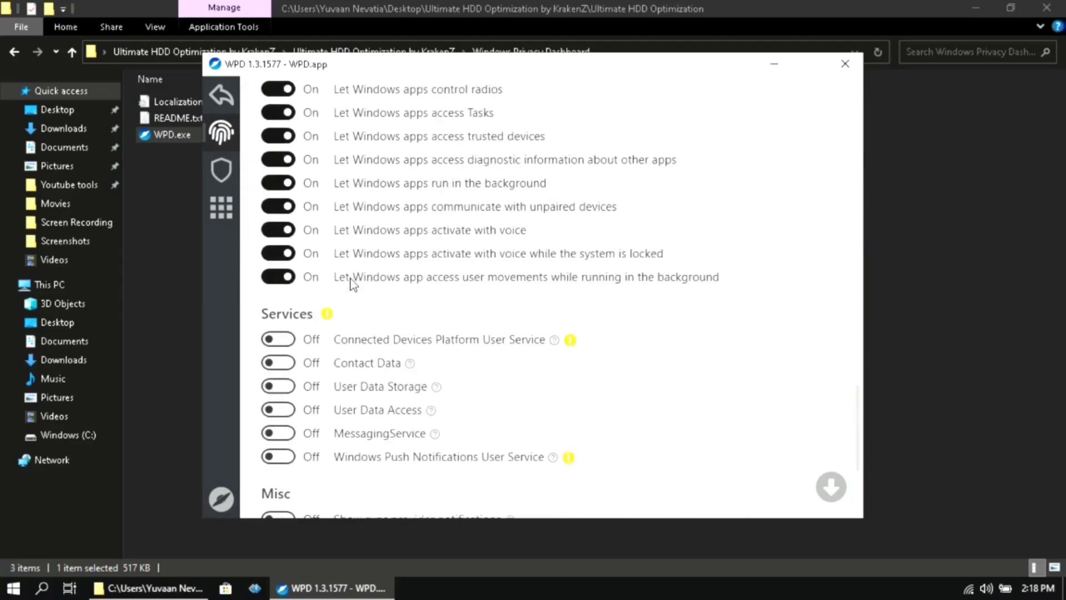
scroll(351, 284, down, 4)
scroll(351, 284, up, 3)
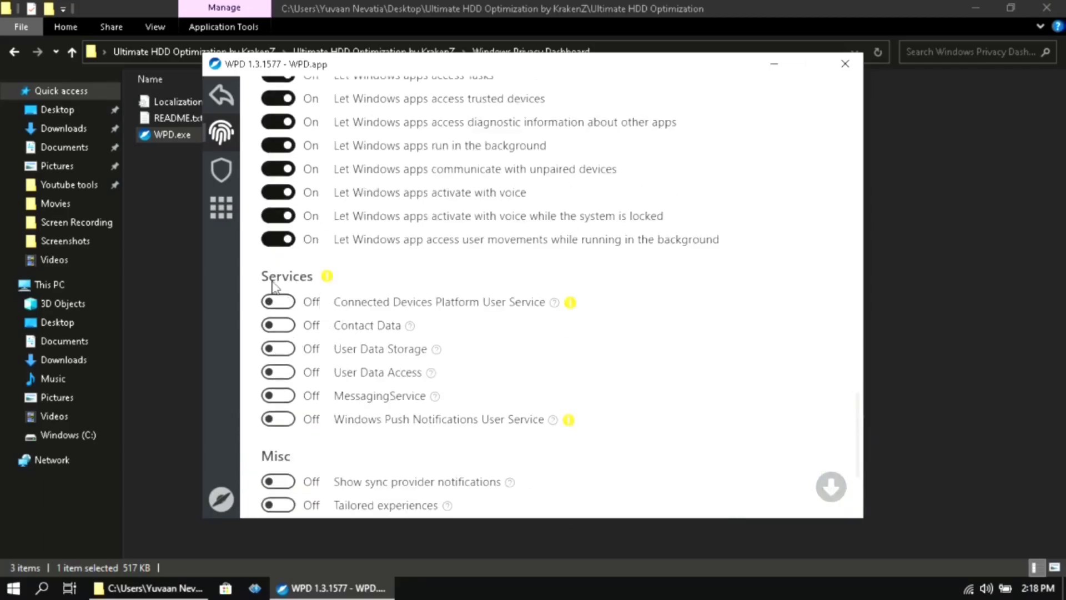
click(278, 328)
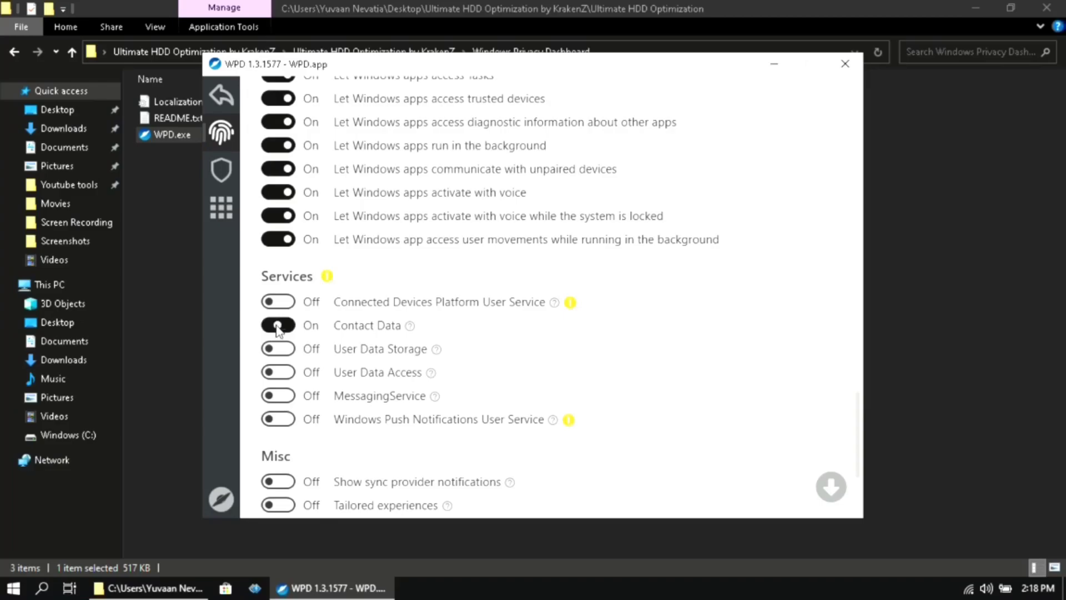
click(278, 327)
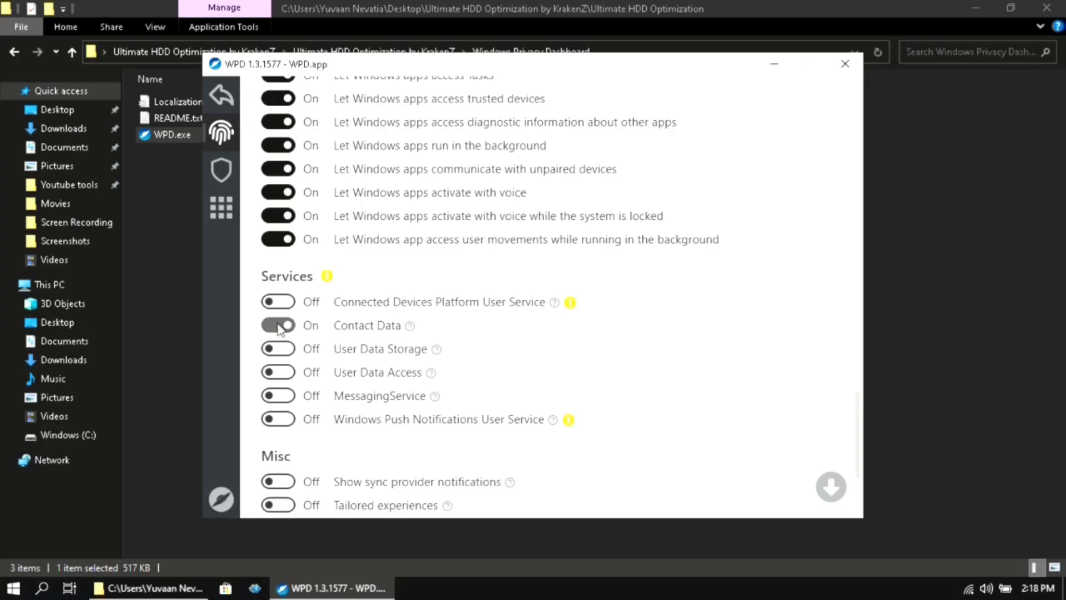
click(279, 397)
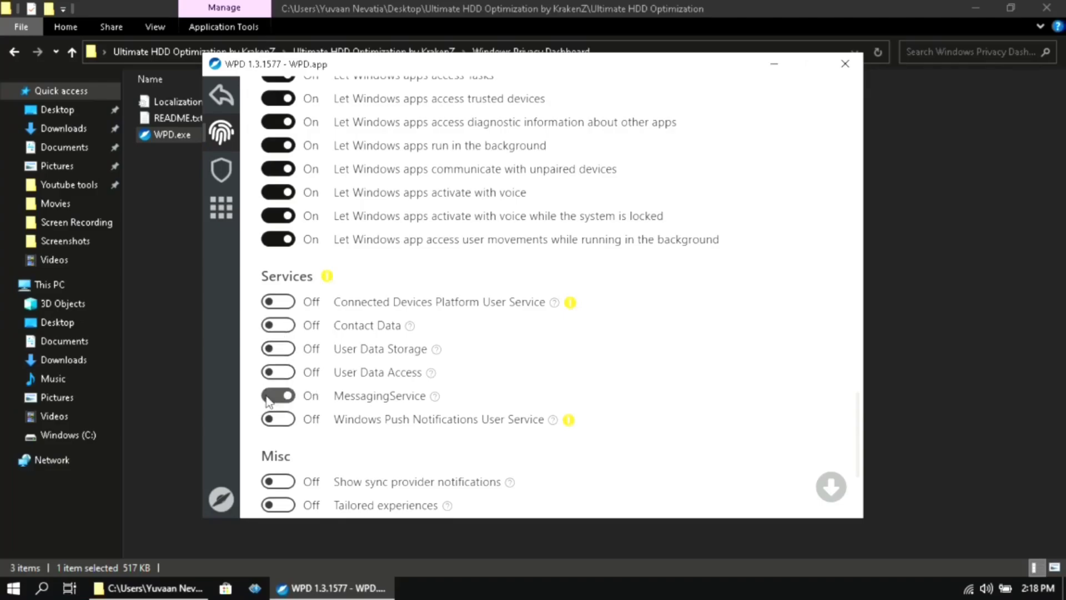
click(278, 395)
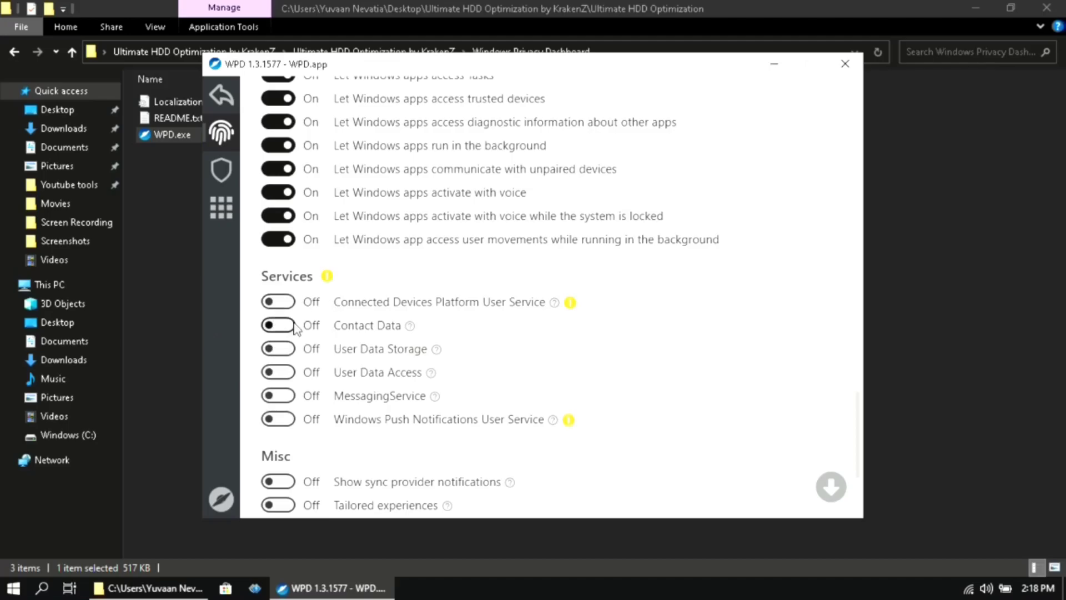
scroll(331, 334, down, 1)
scroll(331, 334, down, 4)
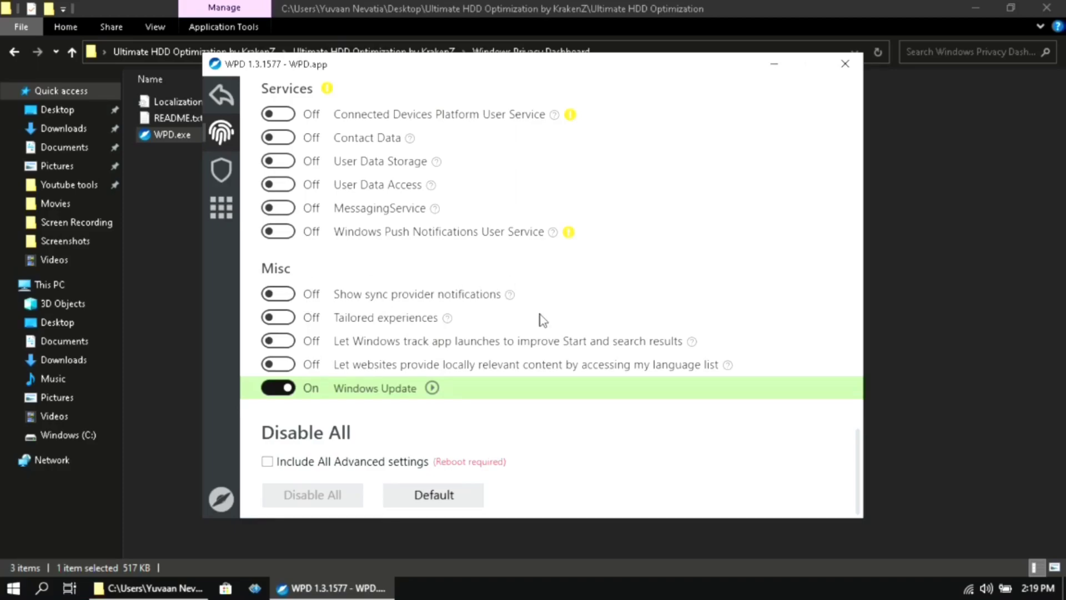
scroll(545, 322, down, 1)
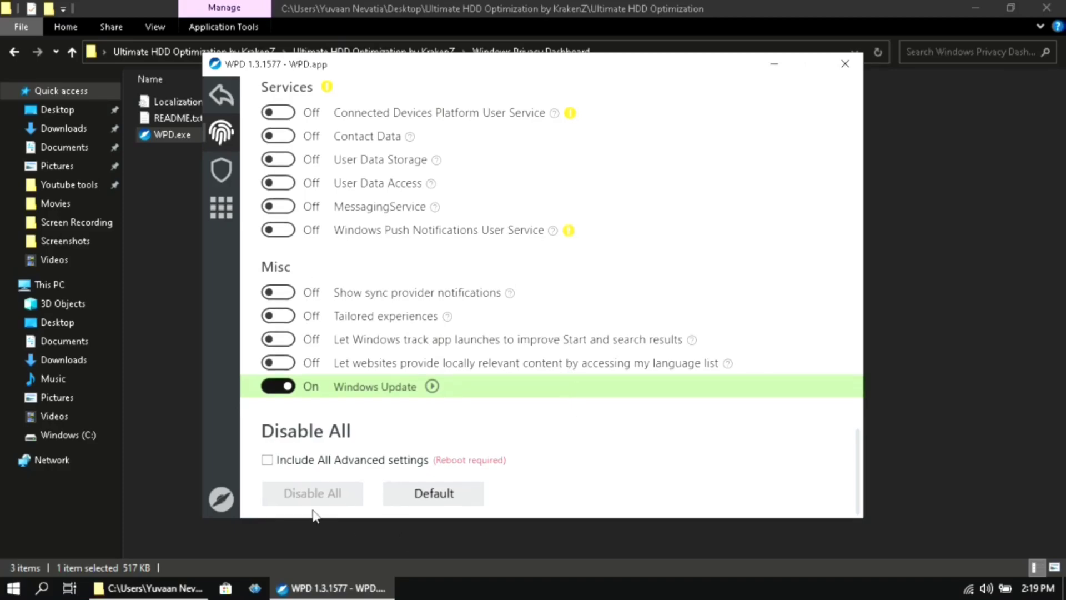
In Blocker, choose Windows Defender Firewall, enable Spy IP blocking, and return to the home screen.
click(222, 96)
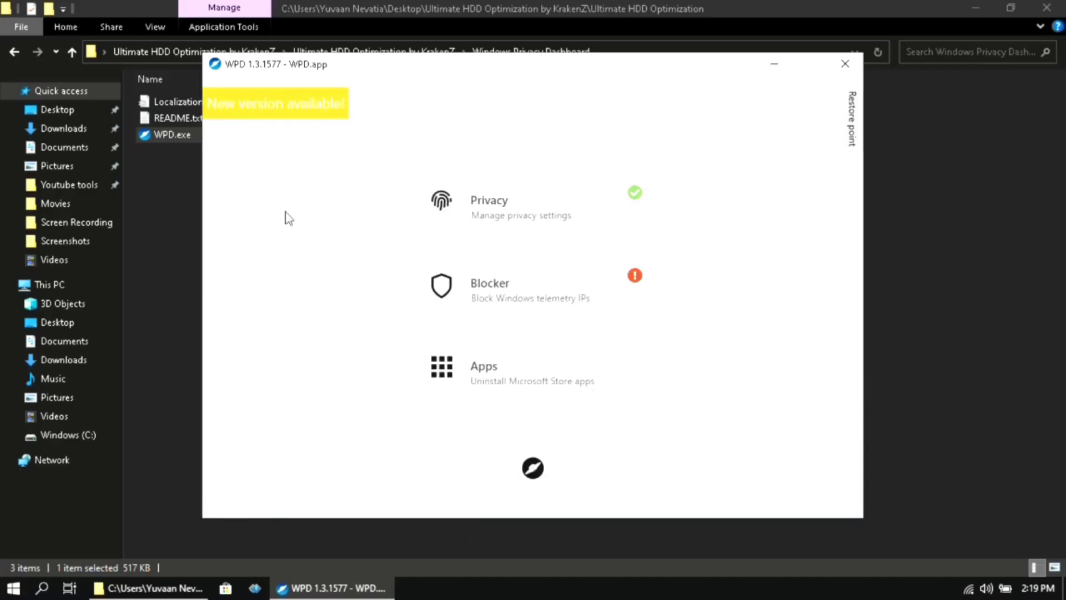
click(499, 317)
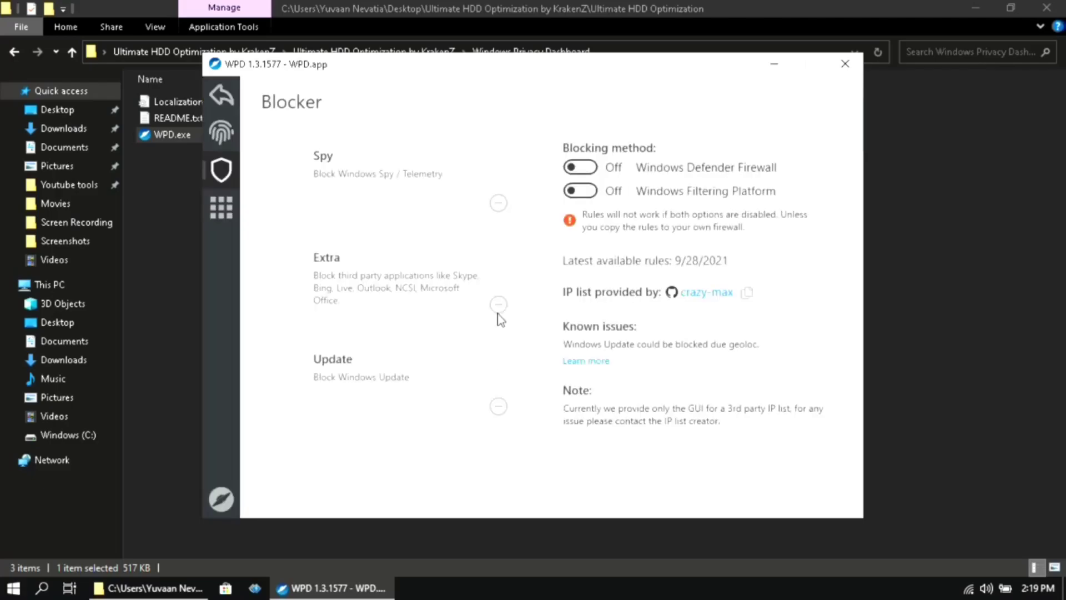
click(578, 167)
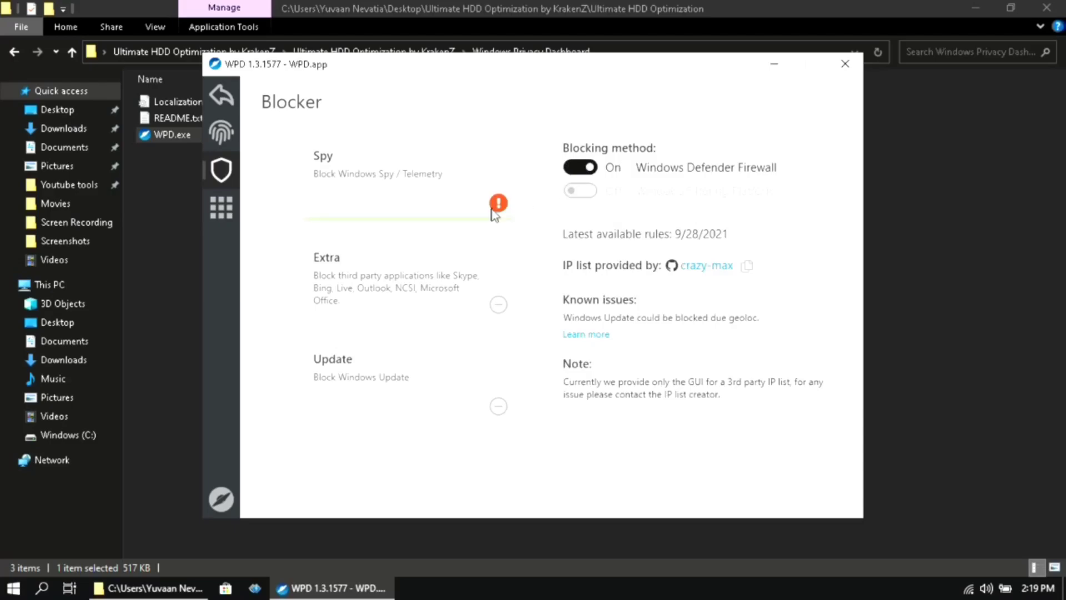
click(492, 211)
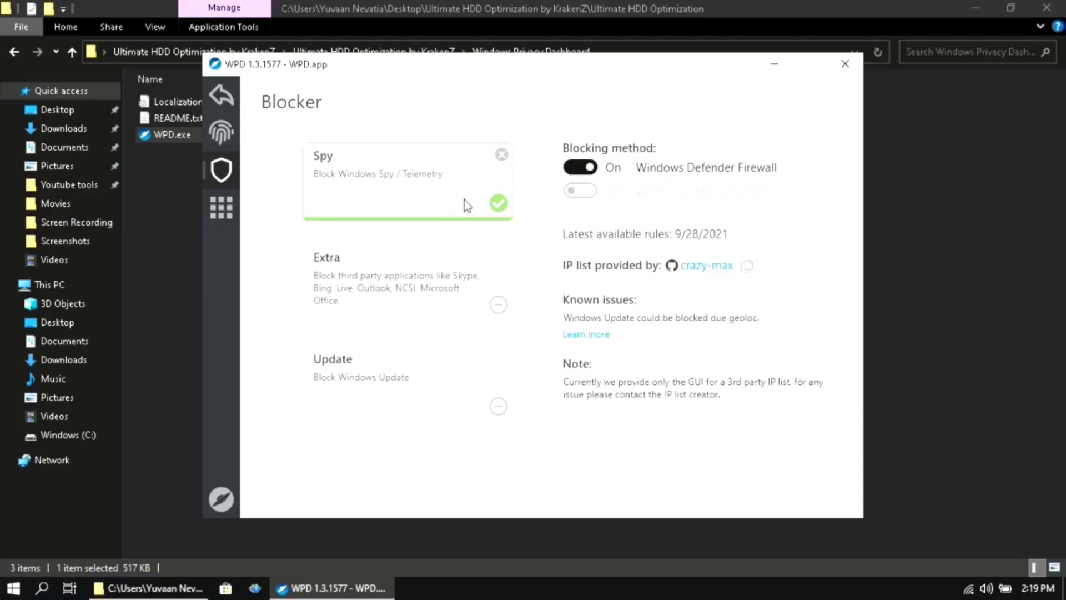
click(233, 105)
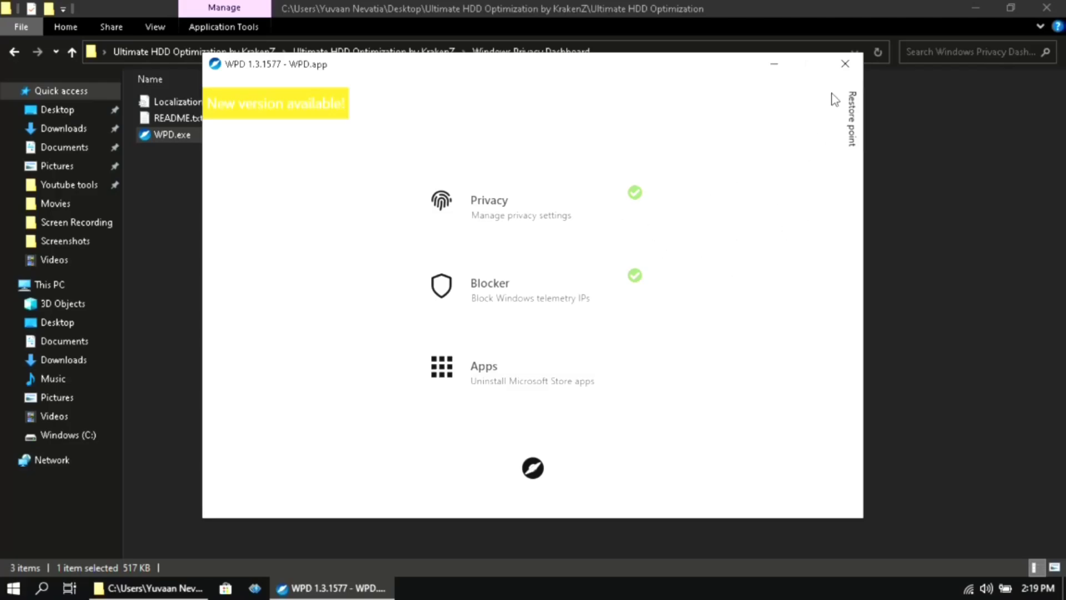
Close Windows Privacy Dashboard, go up to the Ultimate HDD Optimization by KrakenZ folder, and close File Explorer.
click(845, 63)
click(456, 144)
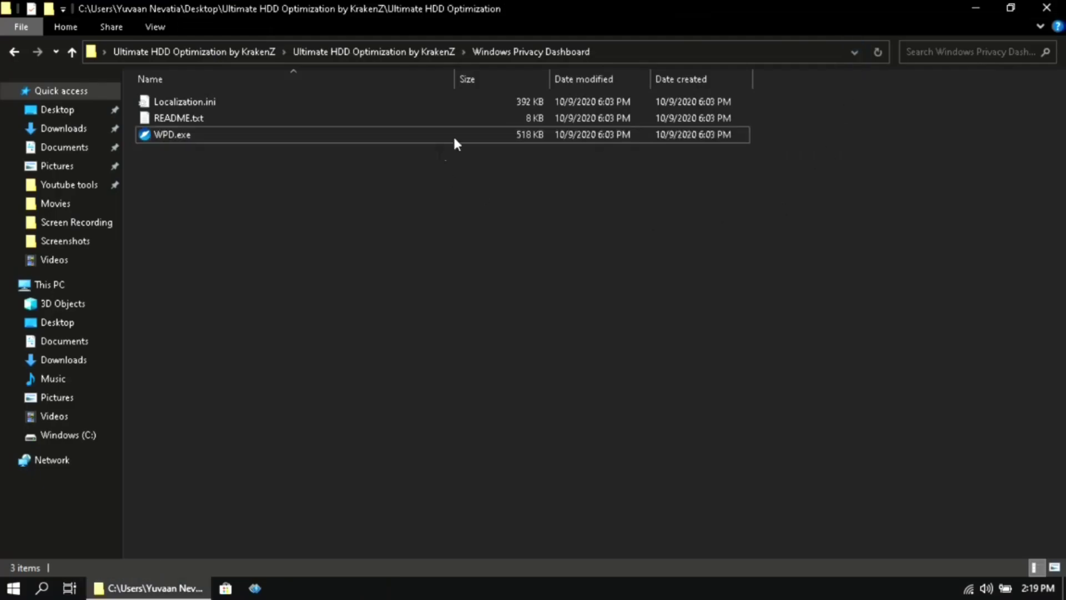
click(404, 53)
click(421, 245)
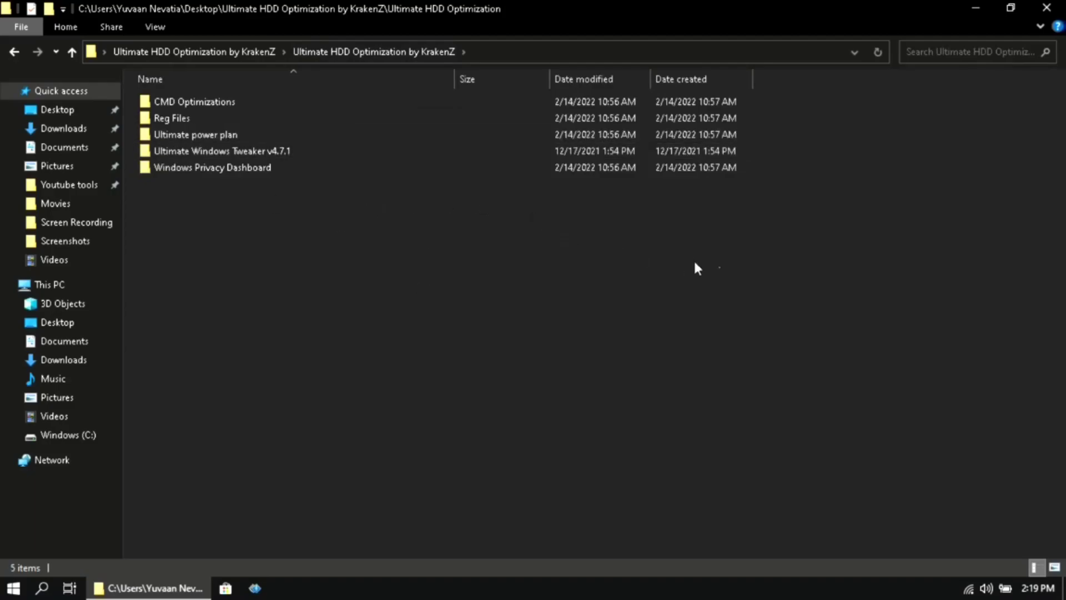
click(1046, 8)
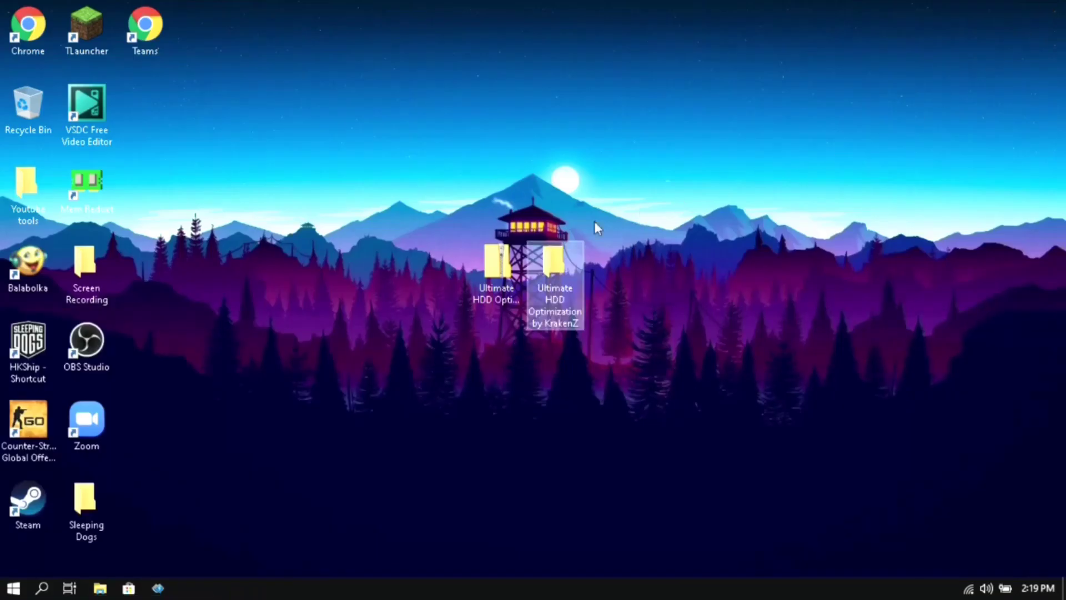
Refresh the desktop twice from its right-click menu.
click(387, 259)
right_click(298, 167)
click(326, 234)
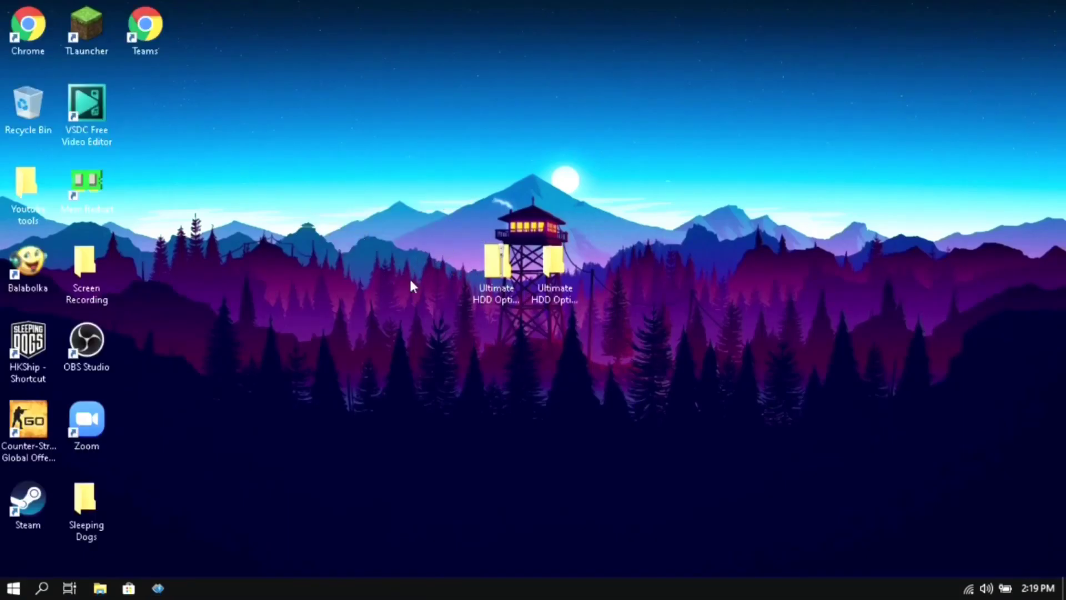
right_click(328, 297)
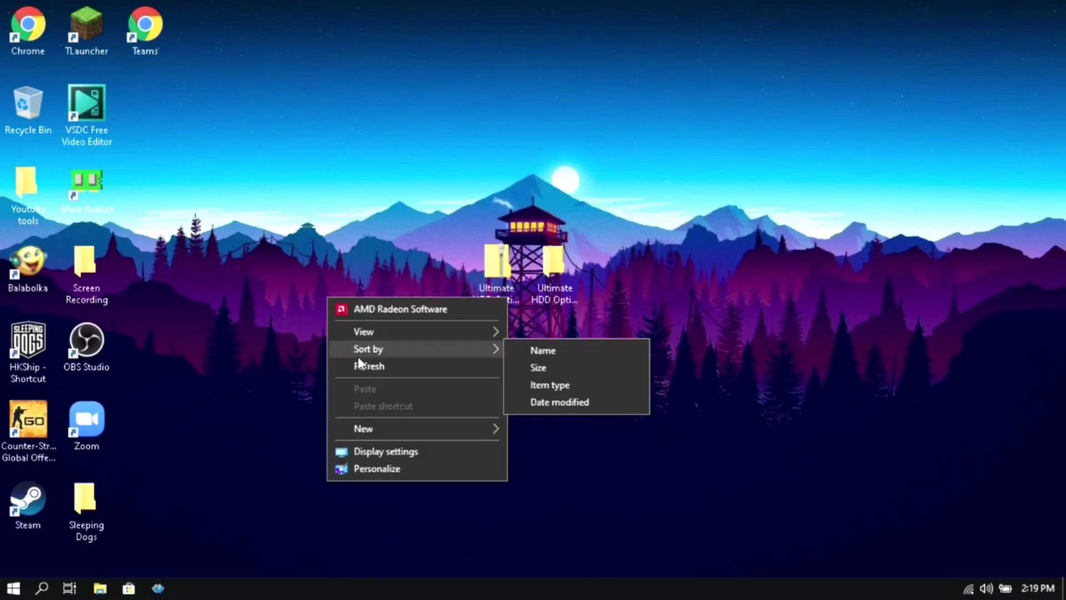
click(358, 363)
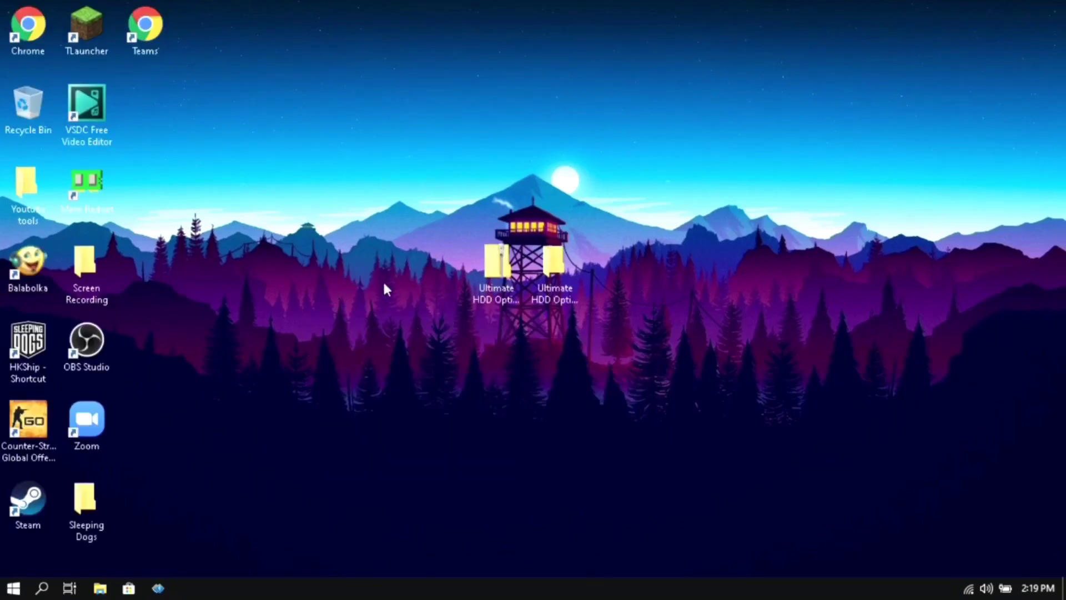